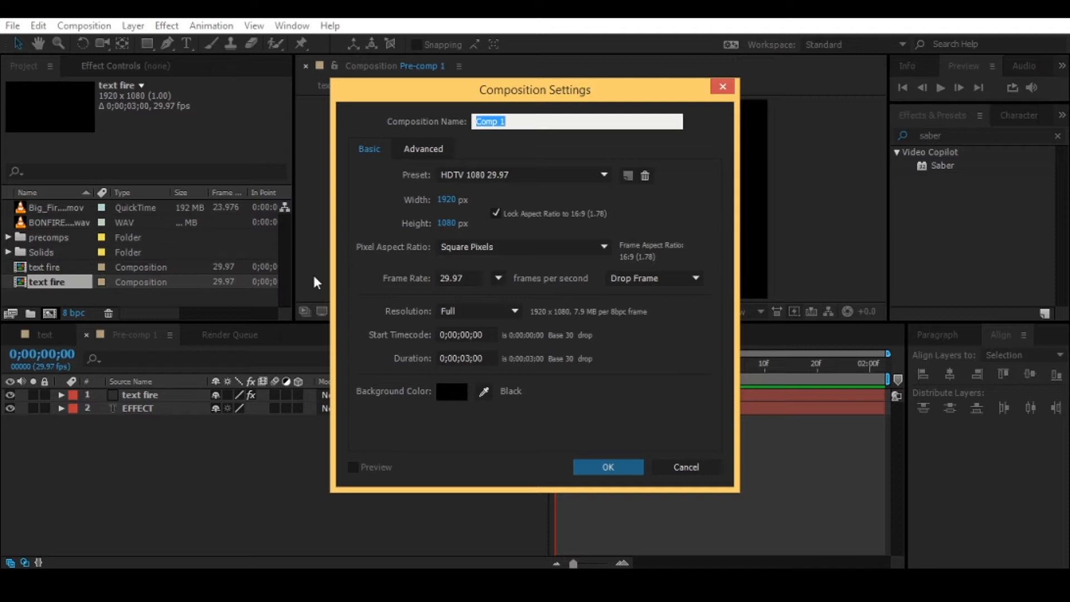
- Name the new HDTV 1080 29.97 composition "fire text" and create it with a 0;00;03;00 duration
{"action": "type", "text": "fire text"}
{"action": "left_click", "coordinate": [608, 467]}
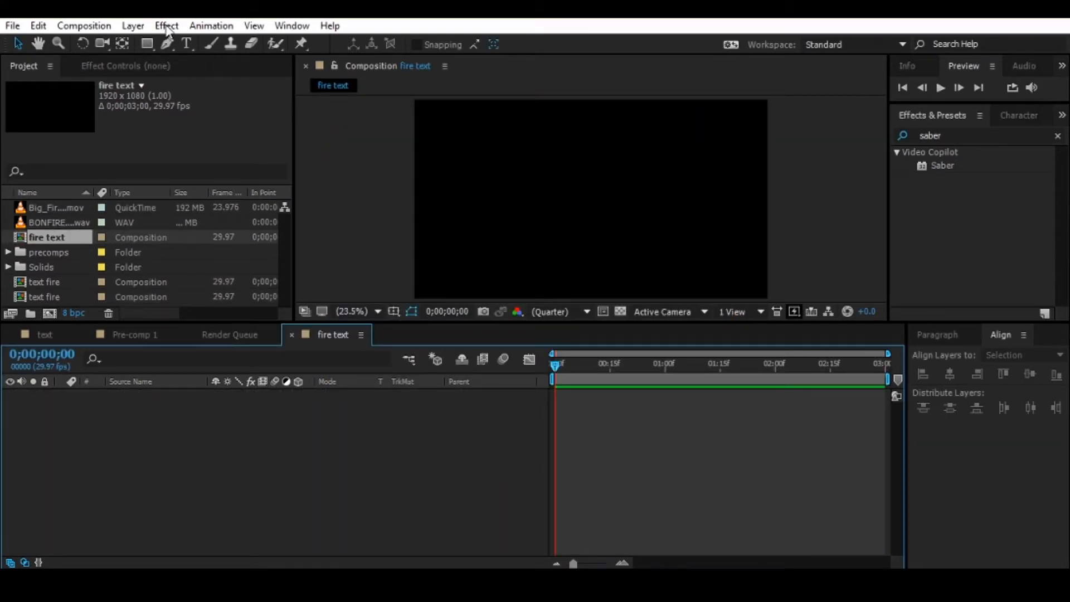
- Add a 1920 x 1080 px solid layer named "fire" to the fire text composition
{"action": "left_click", "coordinate": [133, 26]}
{"action": "mouse_move", "coordinate": [291, 28]}
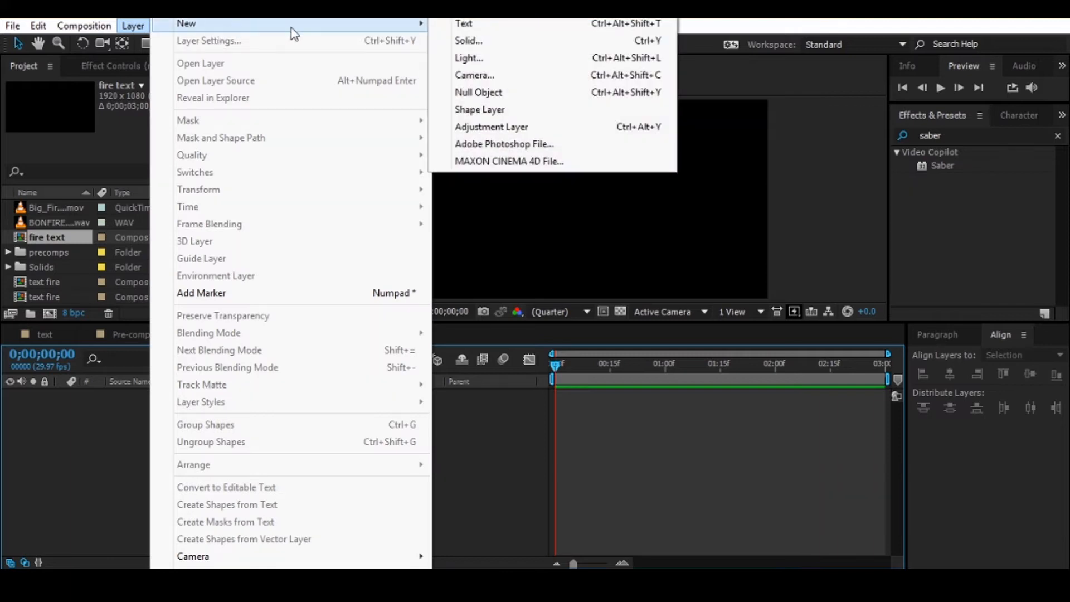
{"action": "left_click", "coordinate": [469, 40]}
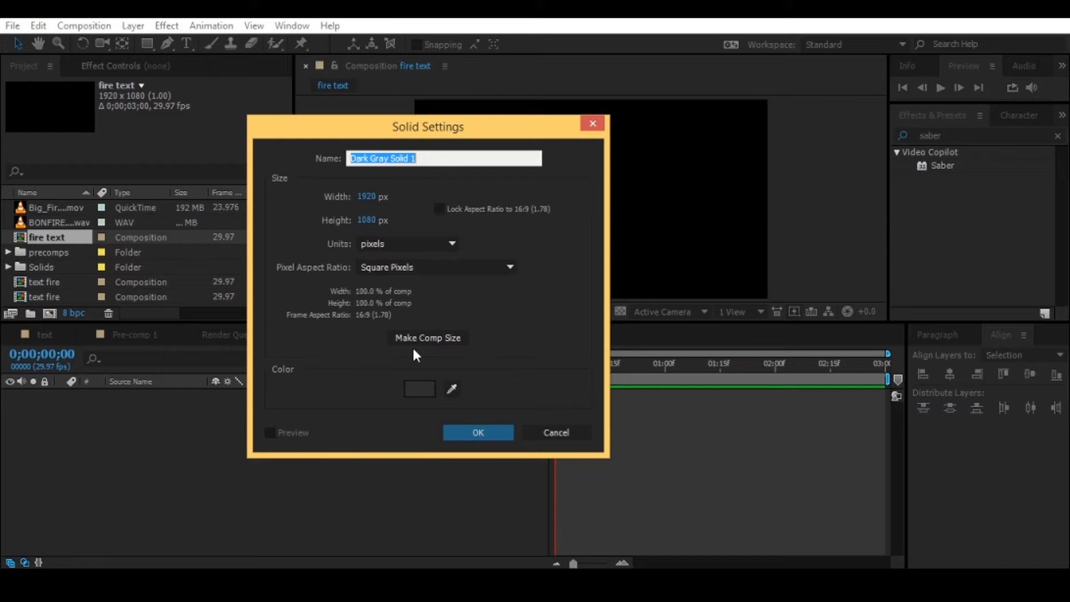
{"action": "type", "text": "fire"}
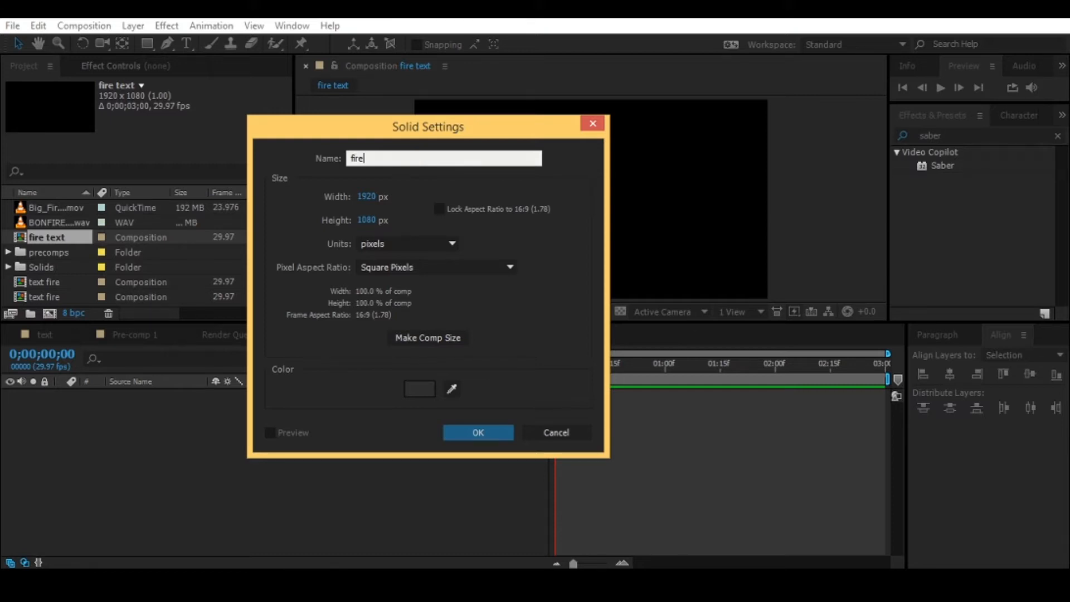
{"action": "left_click", "coordinate": [480, 429]}
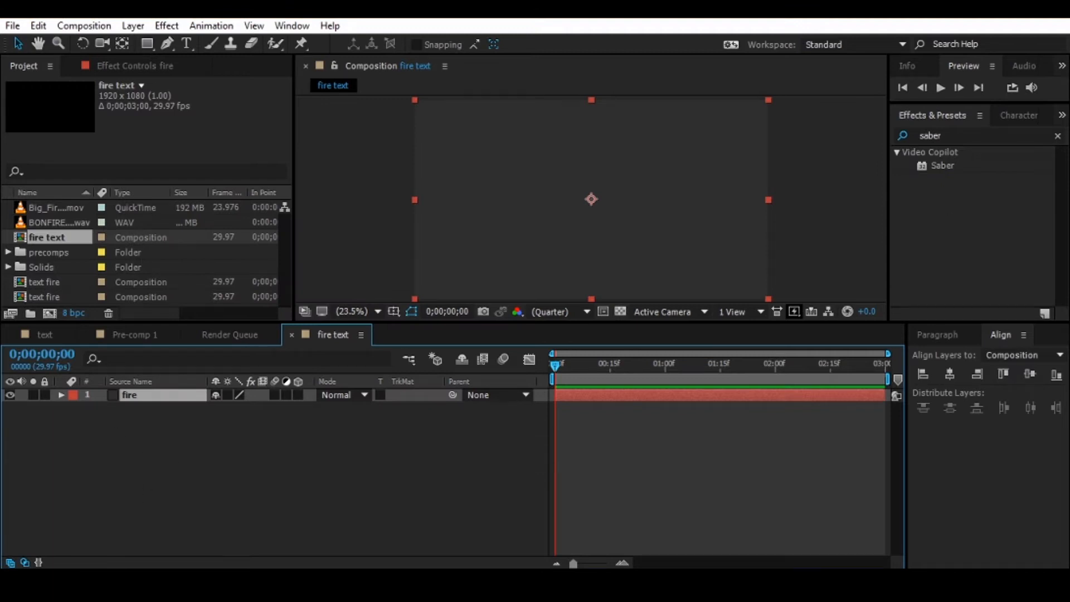
- Add a text layer reading "FIRE" in capitals, in Trebuchet MS Regular at 500 px
{"action": "left_click", "coordinate": [187, 44]}
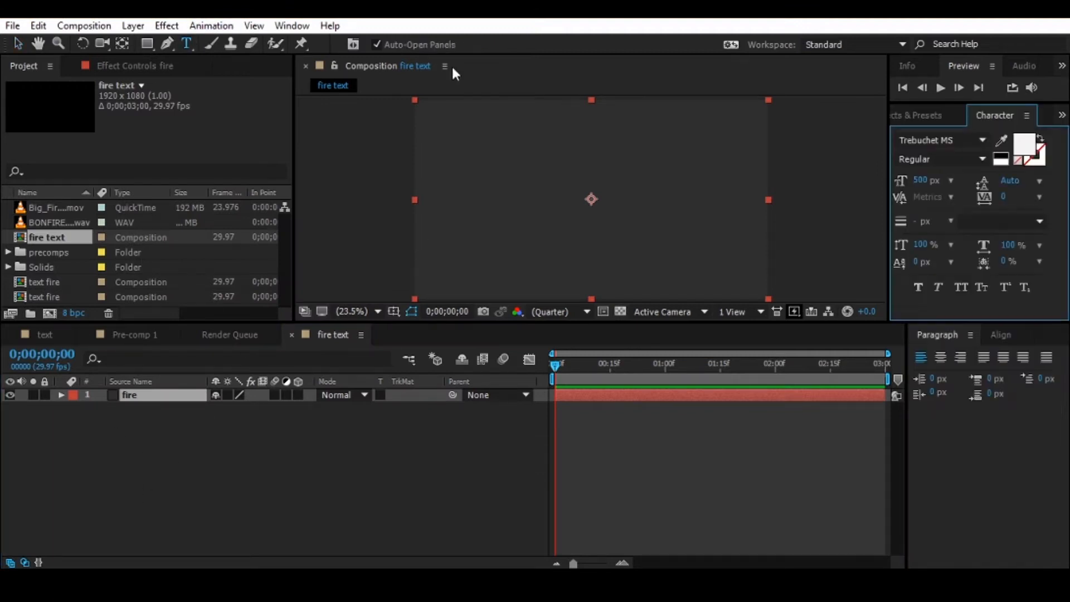
{"action": "left_click", "coordinate": [518, 180]}
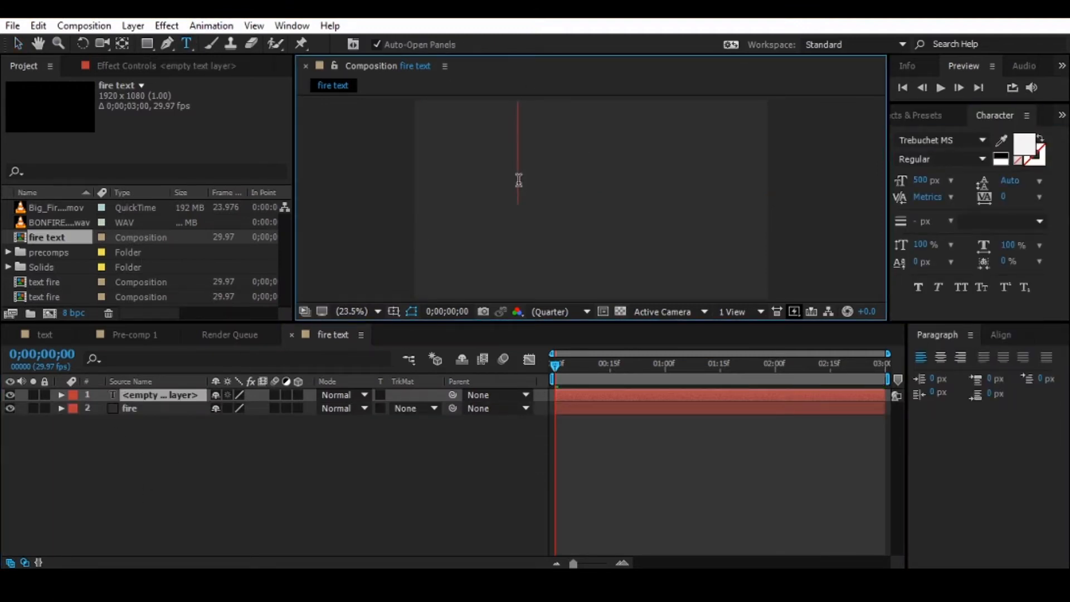
{"action": "type", "text": "fire"}
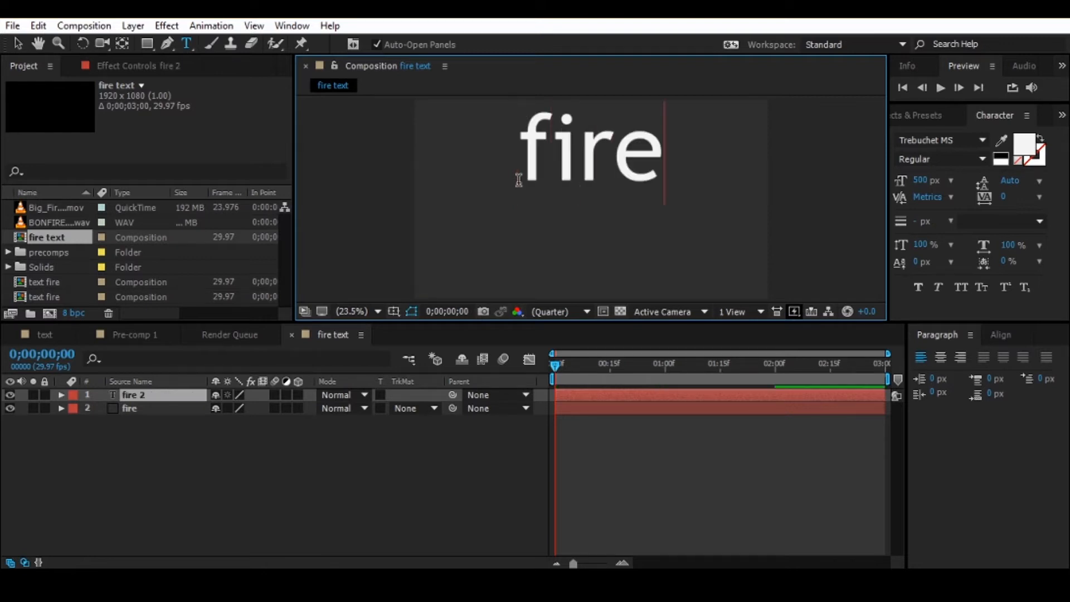
{"action": "key", "text": "BackSpace"}
{"action": "key", "text": "BackSpace"}
{"action": "key", "text": "BackSpace"}
{"action": "key", "text": "BackSpace"}
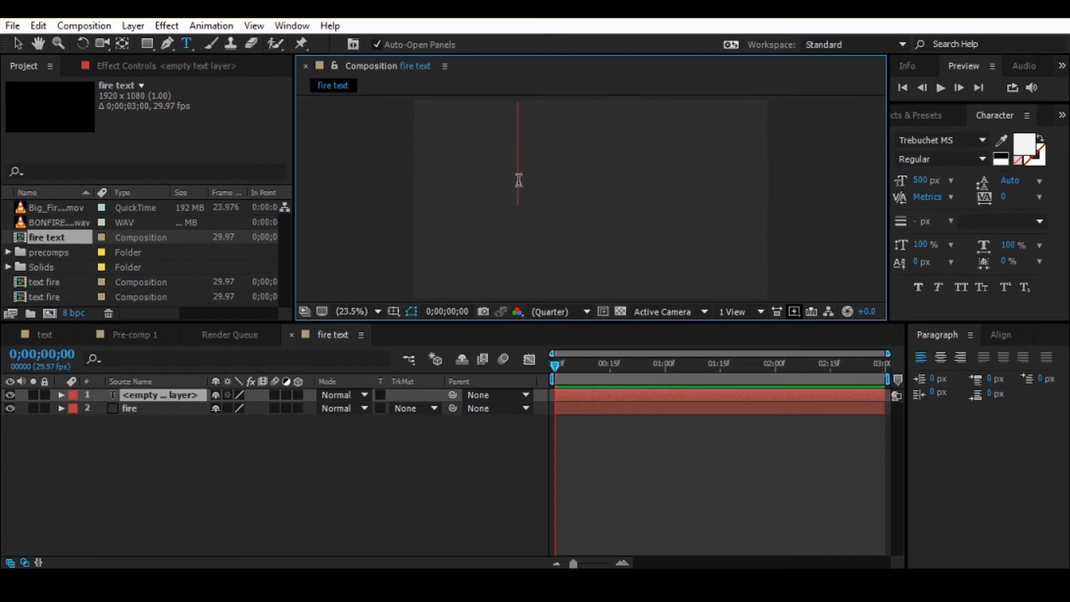
{"action": "type", "text": "FIRE"}
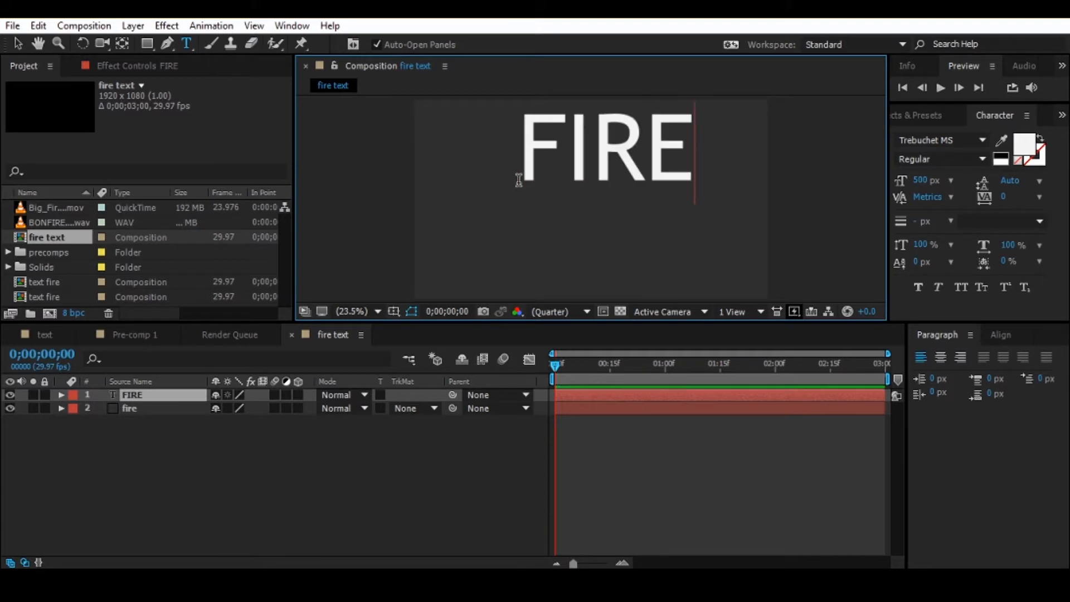
- Center the FIRE text vertically and horizontally in the composition and re-enable view refreshing
{"action": "double_click", "coordinate": [576, 153]}
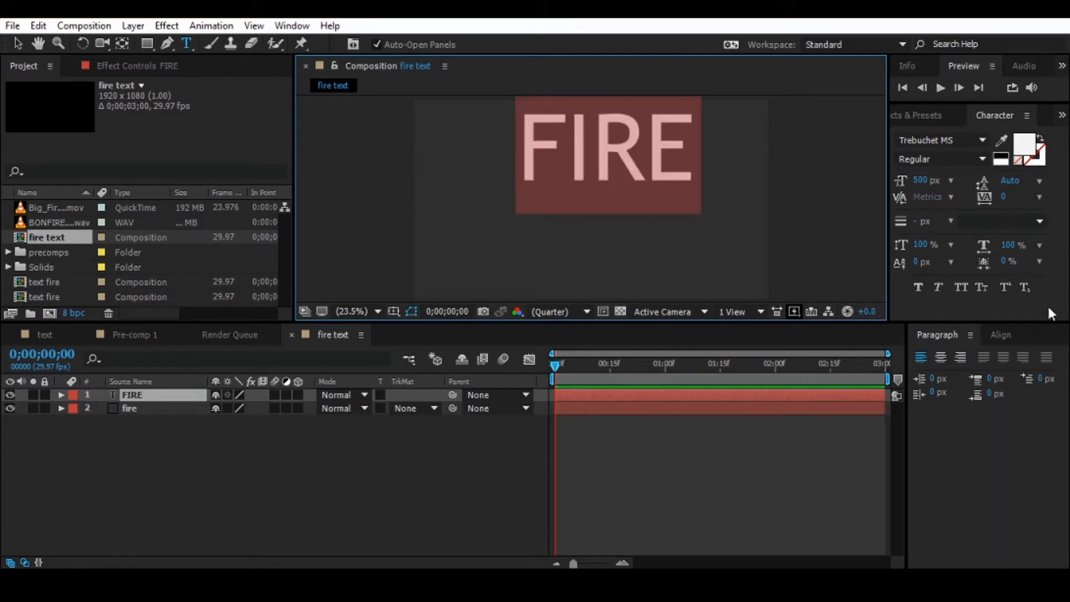
{"action": "left_click", "coordinate": [1007, 334]}
{"action": "left_click", "coordinate": [1031, 377]}
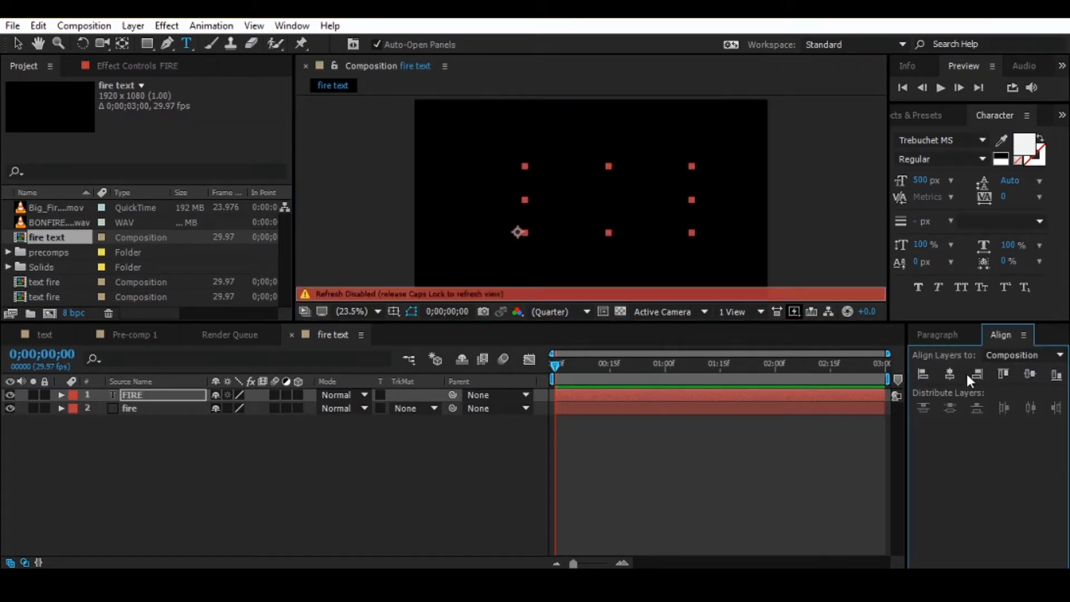
{"action": "left_click", "coordinate": [948, 373]}
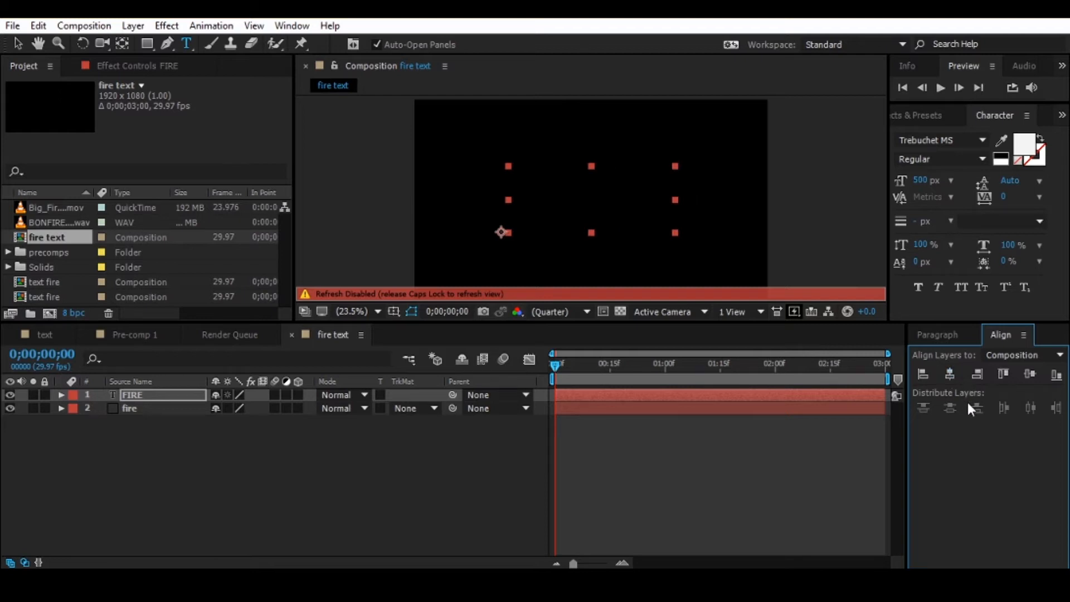
{"action": "key", "text": "Caps_Lock"}
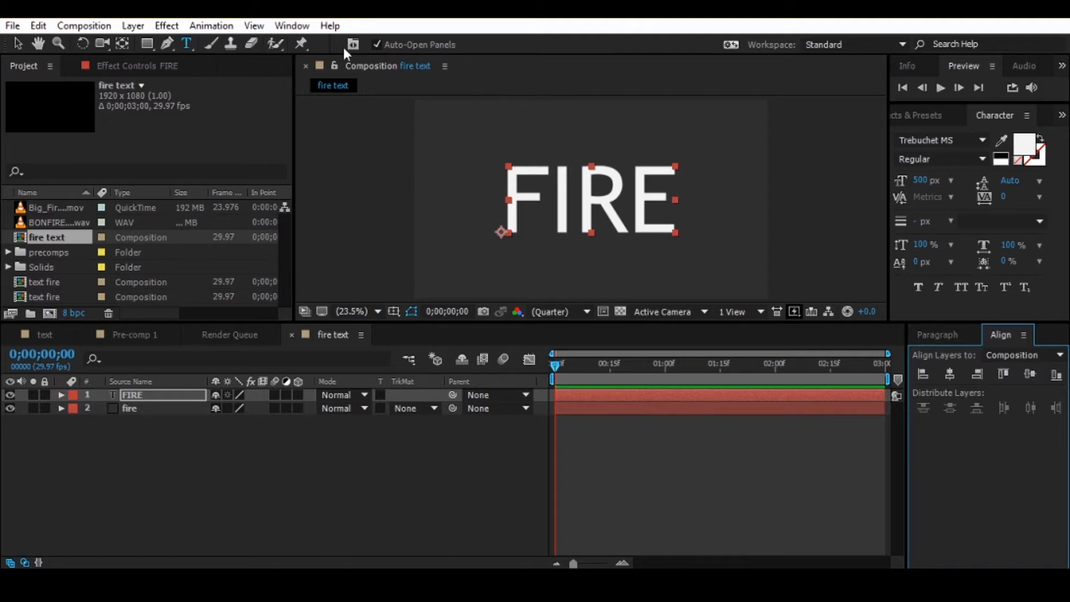
{"action": "left_click", "coordinate": [292, 26]}
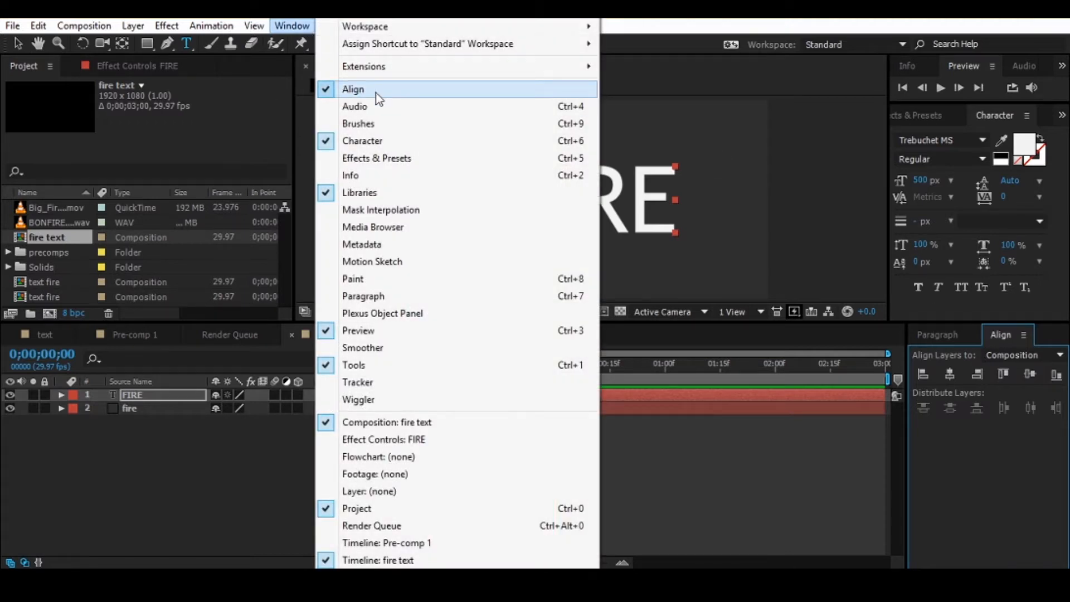
{"action": "left_click", "coordinate": [905, 434]}
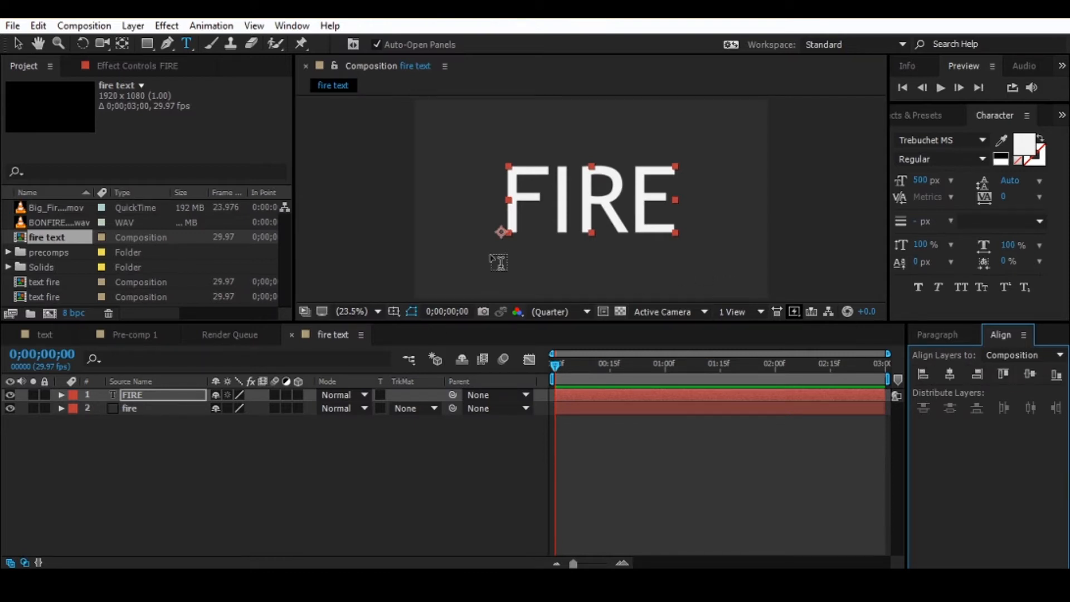
- Center the anchor point of the FIRE text layer on its lettering
{"action": "left_click", "coordinate": [138, 396]}
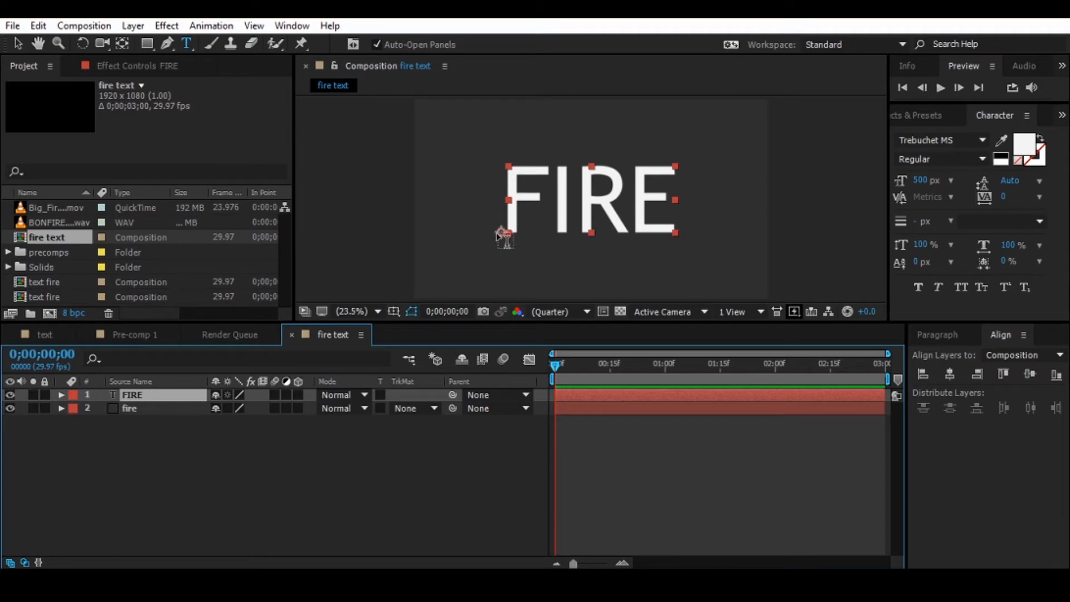
{"action": "left_click", "coordinate": [19, 40]}
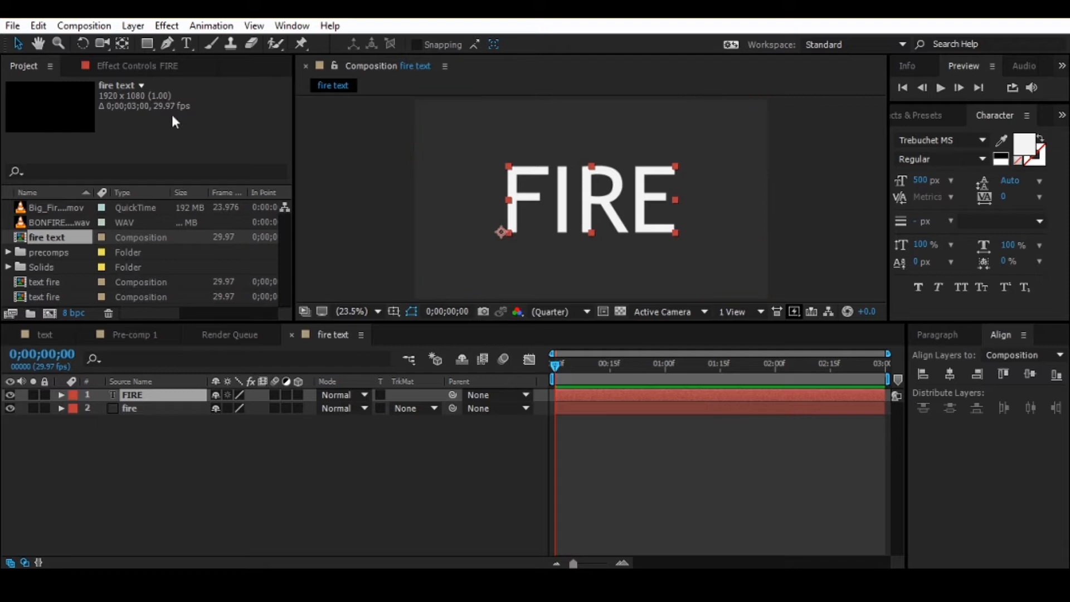
{"action": "left_click", "coordinate": [122, 36]}
{"action": "key", "text": "ctrl+alt+Home"}
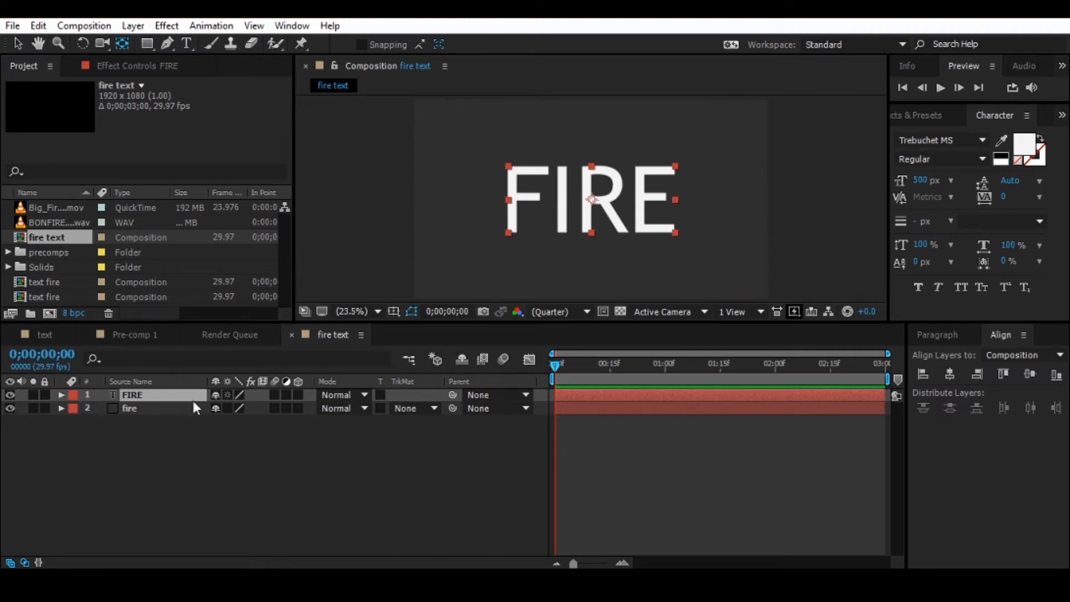
- Move the solid layer above the FIRE text layer and rename it "soliid fire"
{"action": "left_click_drag", "start_coordinate": [149, 406], "coordinate": [149, 394]}
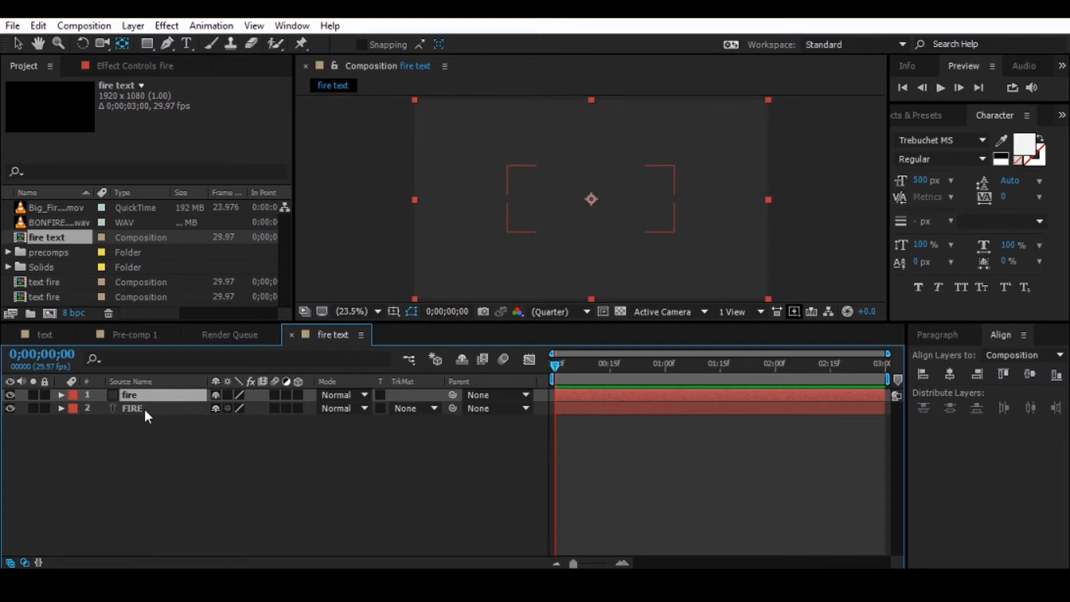
{"action": "key", "text": "Return"}
{"action": "type", "text": "soliid "}
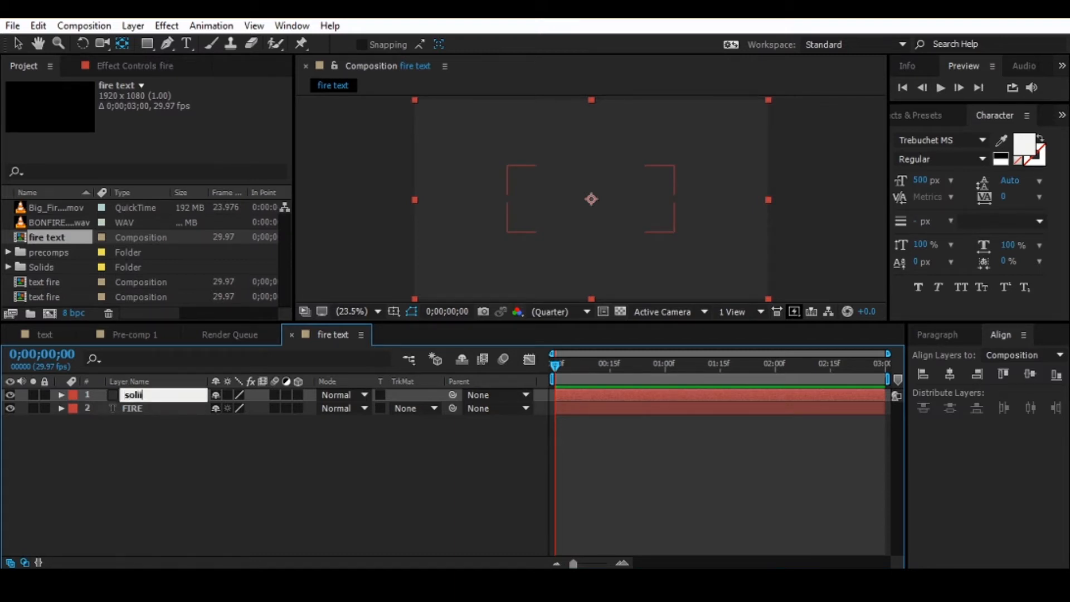
{"action": "type", "text": "fire"}
{"action": "key", "text": "Return"}
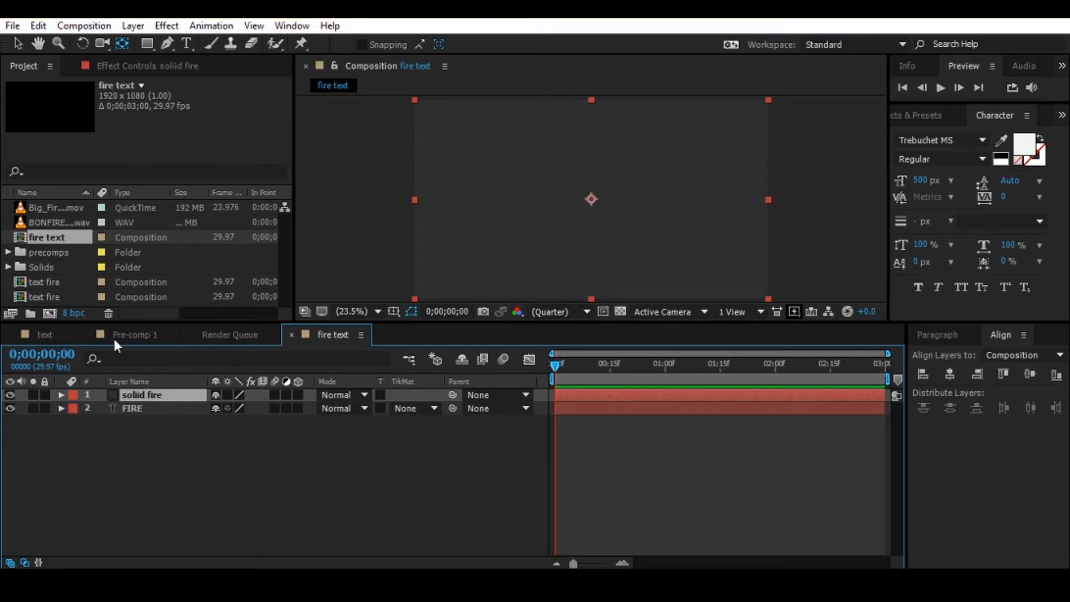
- Apply the Video Copilot Saber effect to the renamed solid layer
{"action": "left_click", "coordinate": [928, 112]}
{"action": "left_click_drag", "start_coordinate": [952, 166], "coordinate": [496, 192]}
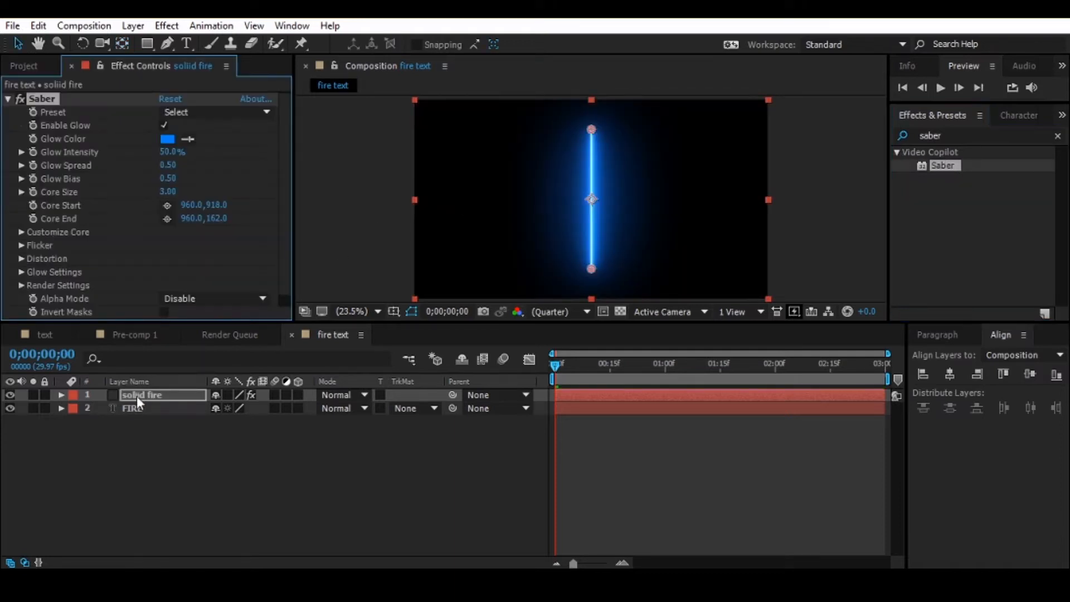
{"action": "left_click", "coordinate": [136, 396]}
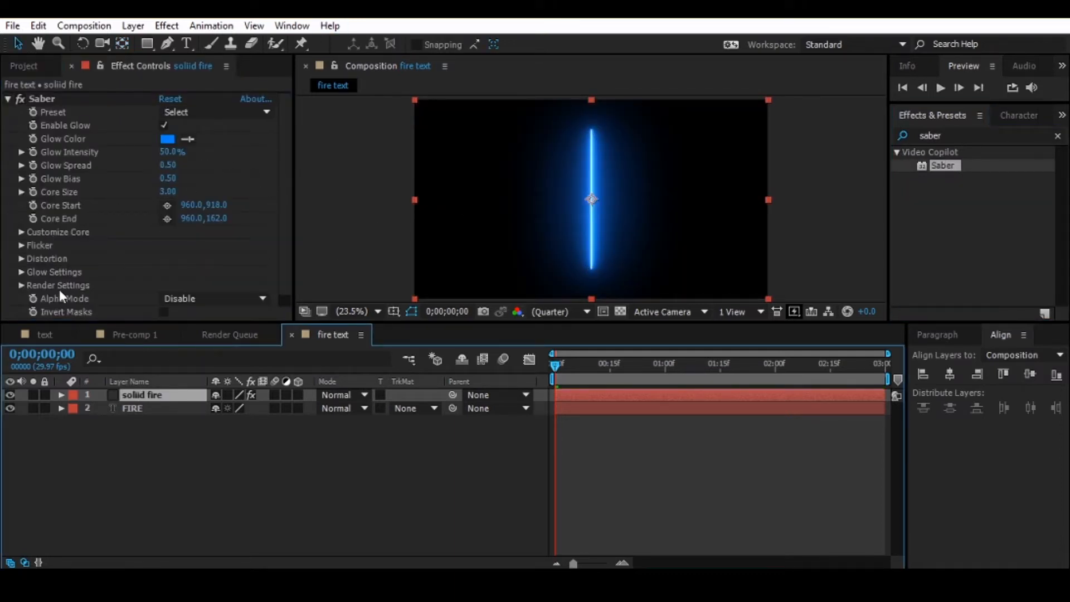
- Set Saber's core type to Text Layer and use the FIRE layer as its text source
{"action": "scroll", "coordinate": [59, 289], "scroll_direction": "down", "scroll_amount": 1}
{"action": "left_click", "coordinate": [20, 219]}
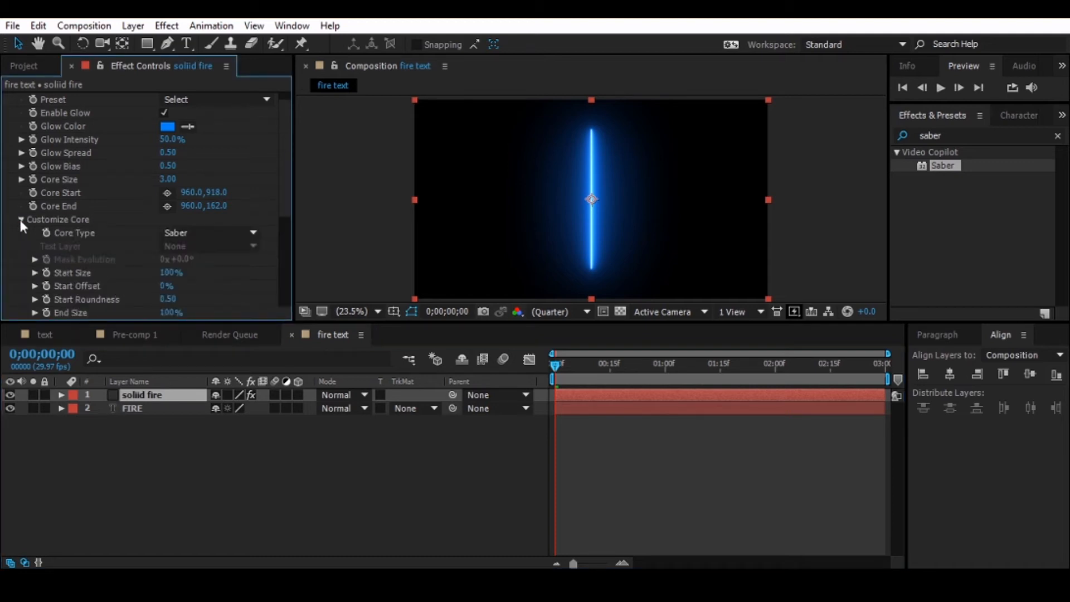
{"action": "scroll", "coordinate": [17, 216], "scroll_direction": "down", "scroll_amount": 3}
{"action": "left_click", "coordinate": [246, 153]}
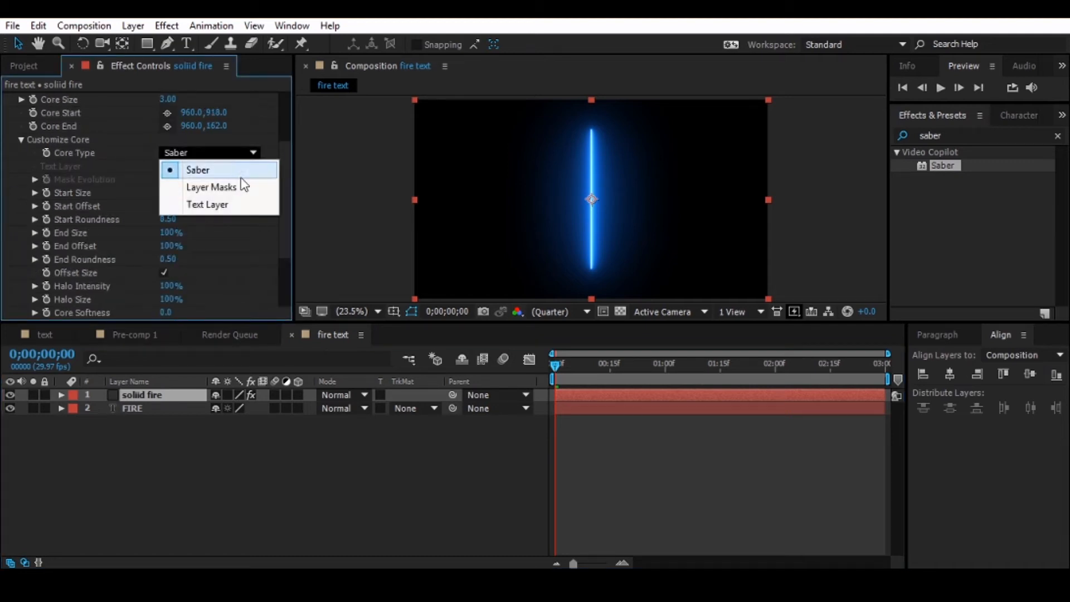
{"action": "left_click", "coordinate": [242, 202]}
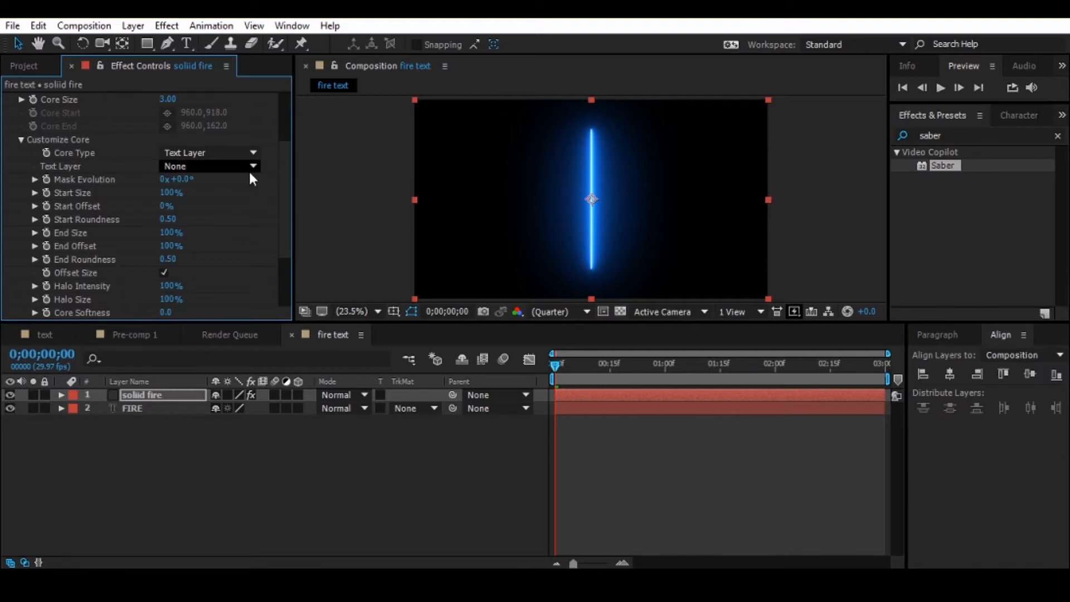
{"action": "left_click", "coordinate": [217, 166]}
{"action": "left_click", "coordinate": [220, 225]}
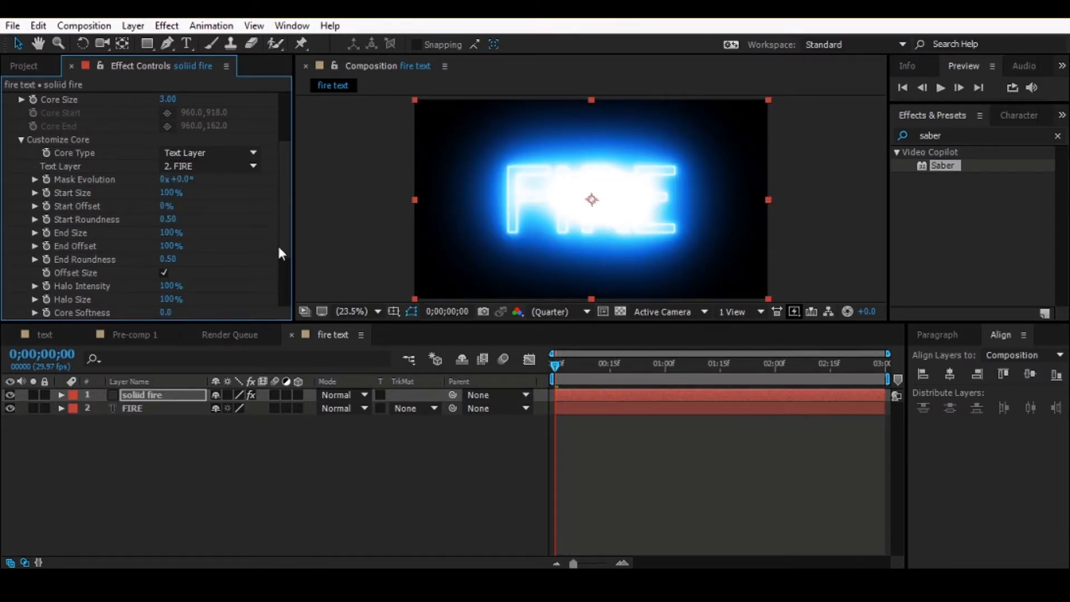
- Set the Saber glow intensity to 25%
{"action": "left_click_drag", "start_coordinate": [291, 210], "coordinate": [293, 132]}
{"action": "left_click", "coordinate": [170, 155]}
{"action": "type", "text": "25"}
{"action": "key", "text": "Return"}
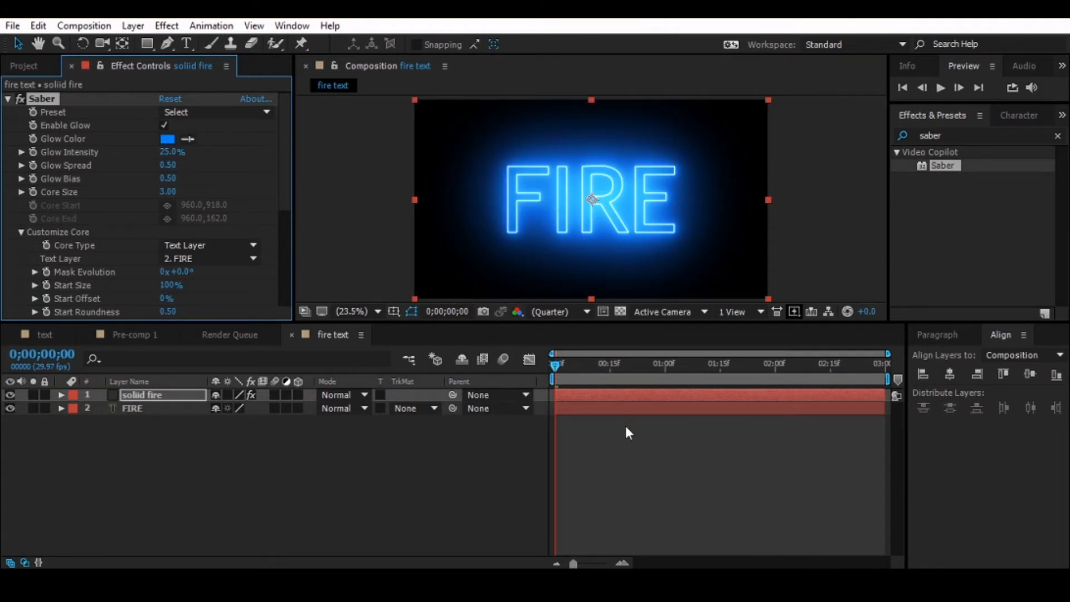
{"action": "left_click_drag", "start_coordinate": [558, 363], "coordinate": [359, 383]}
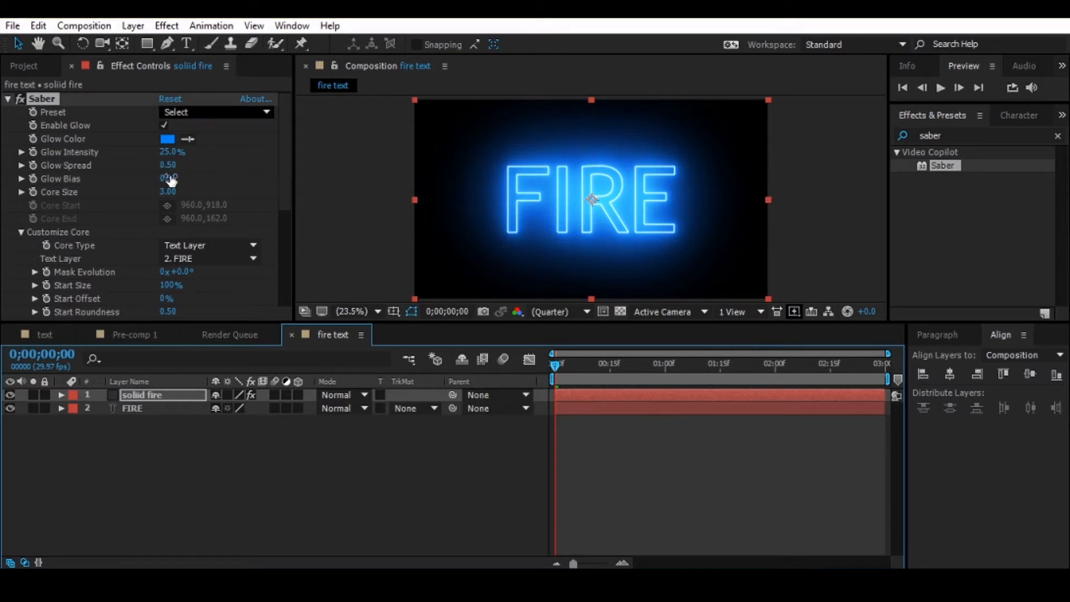
{"action": "left_click", "coordinate": [287, 129]}
{"action": "left_click_drag", "start_coordinate": [287, 129], "coordinate": [293, 229]}
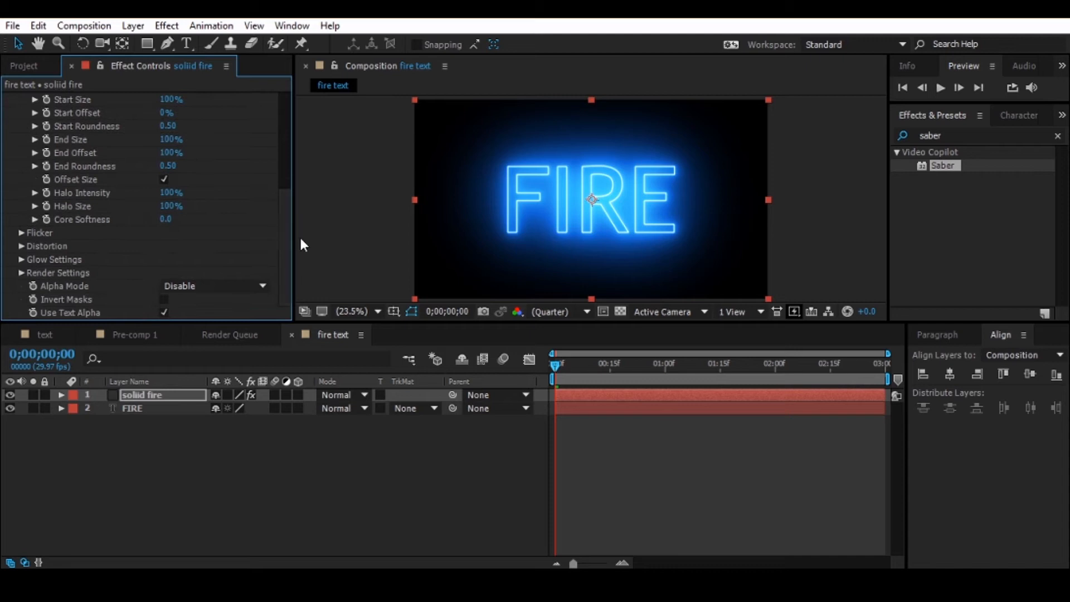
{"action": "left_click", "coordinate": [276, 214]}
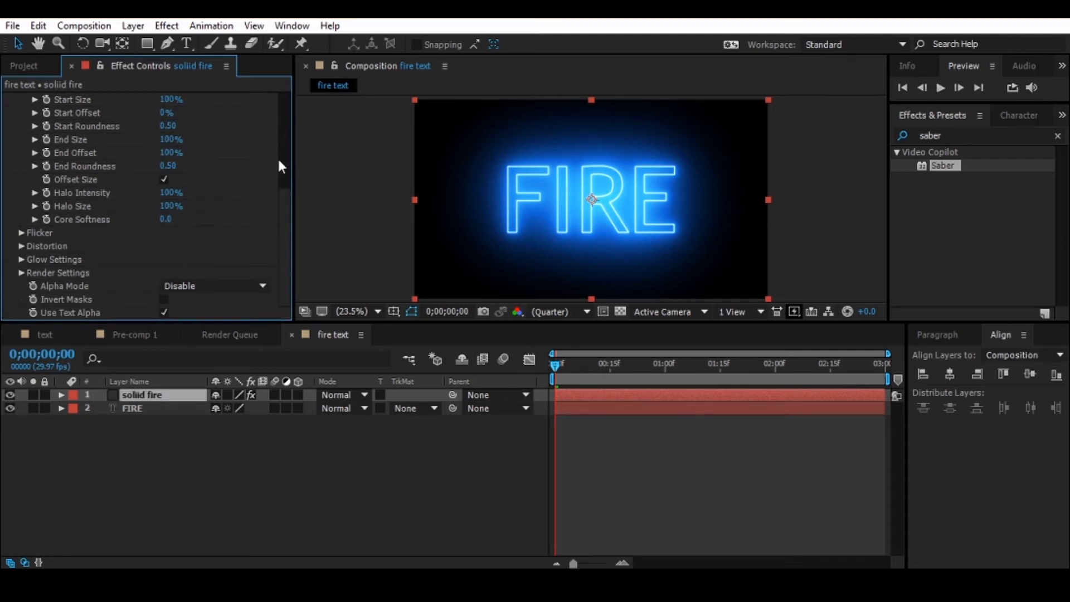
- Apply the Burning preset to the Saber effect on the solid layer
{"action": "left_click_drag", "start_coordinate": [287, 193], "coordinate": [283, 61]}
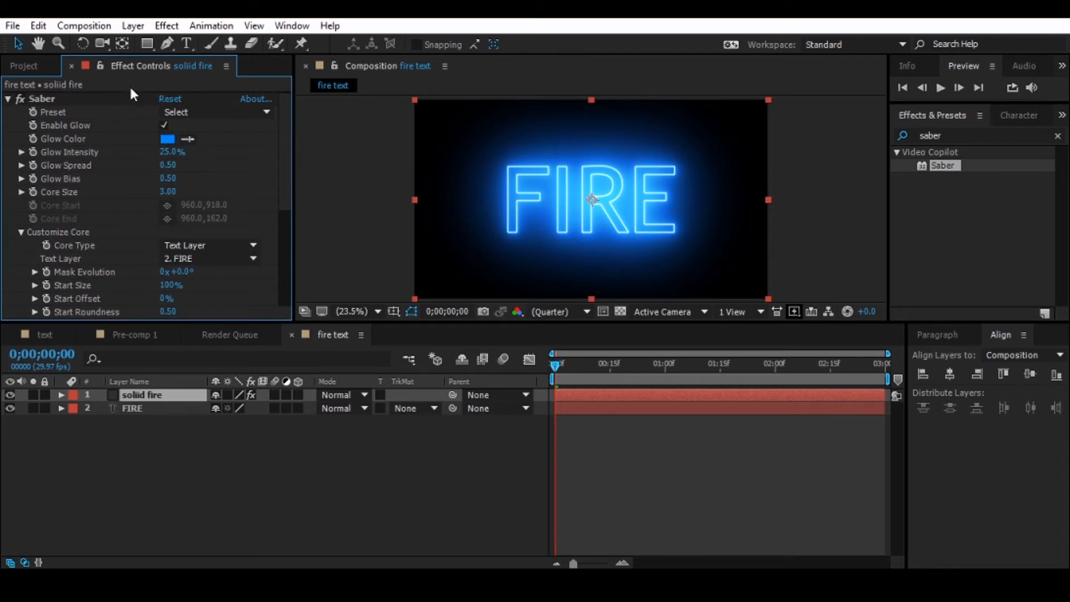
{"action": "left_click", "coordinate": [191, 114]}
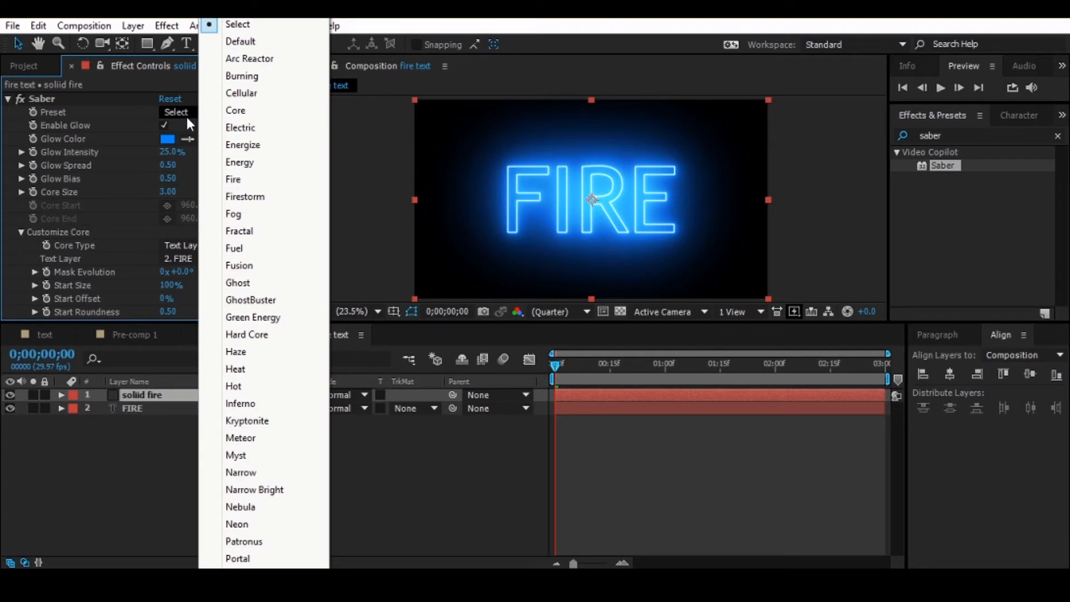
{"action": "left_click", "coordinate": [249, 78]}
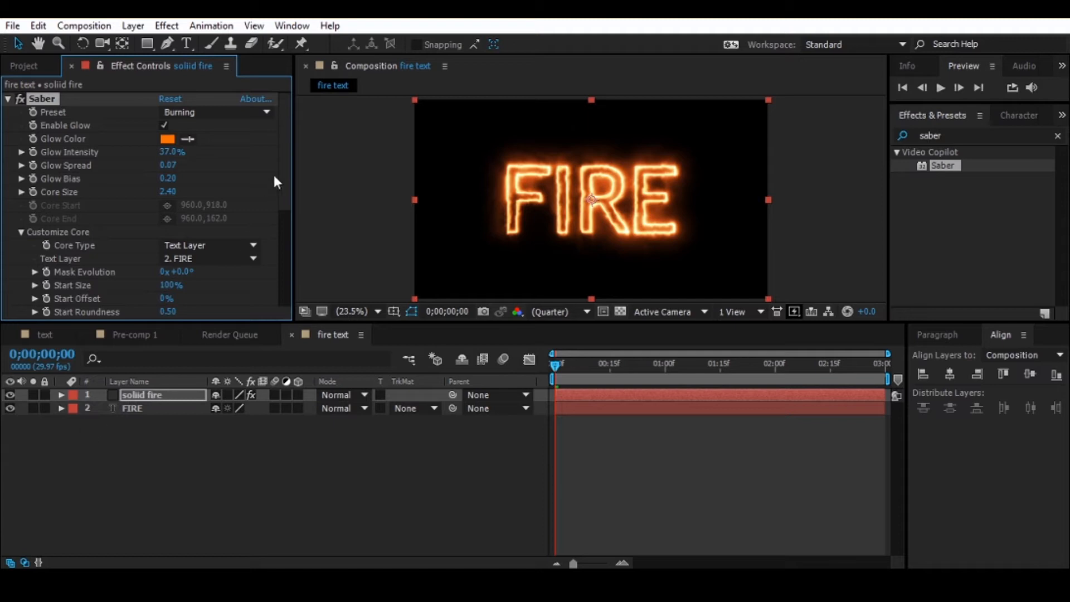
- Enable keyframing for Saber's Start Size and Start Offset at the first frame and reveal the solid layer's keyframed properties
{"action": "left_click_drag", "start_coordinate": [283, 165], "coordinate": [287, 229]}
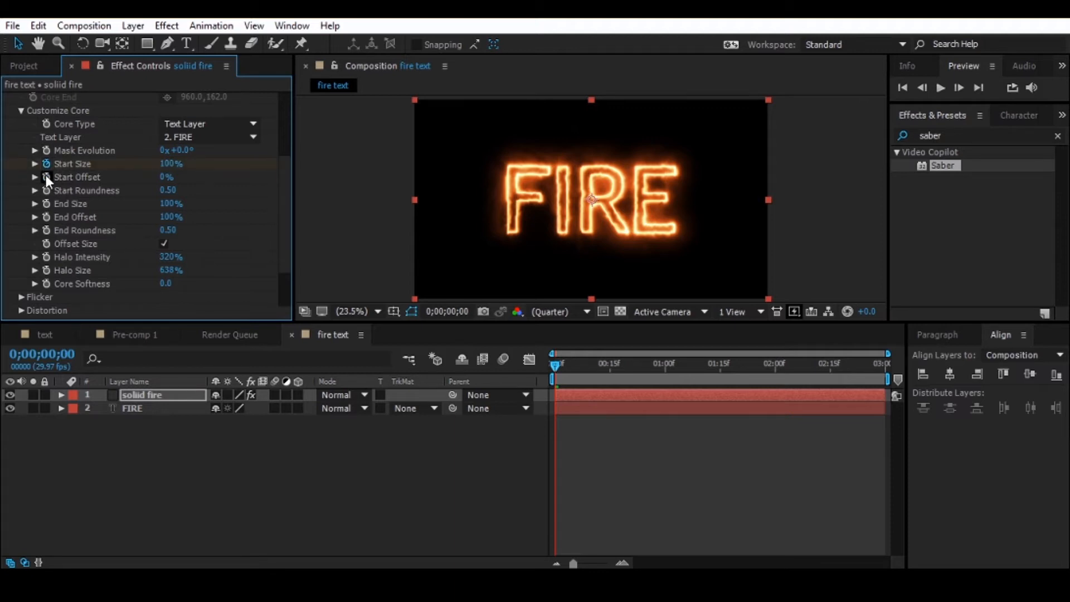
{"action": "left_click", "coordinate": [141, 399]}
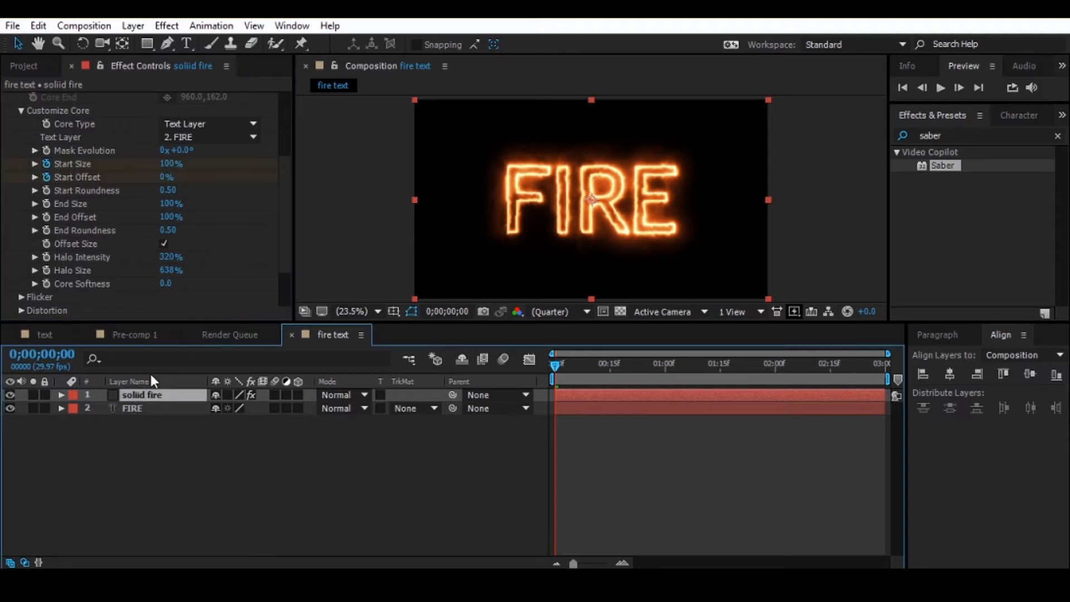
{"action": "key", "text": "u"}
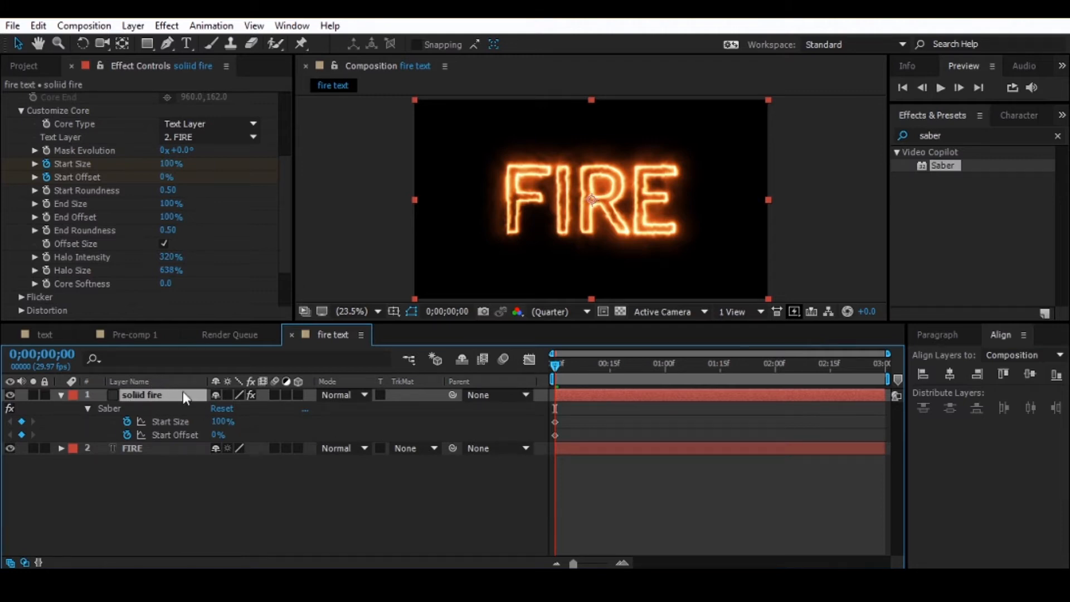
{"action": "left_click_drag", "start_coordinate": [596, 408], "coordinate": [510, 448]}
{"action": "left_click_drag", "start_coordinate": [596, 408], "coordinate": [533, 440]}
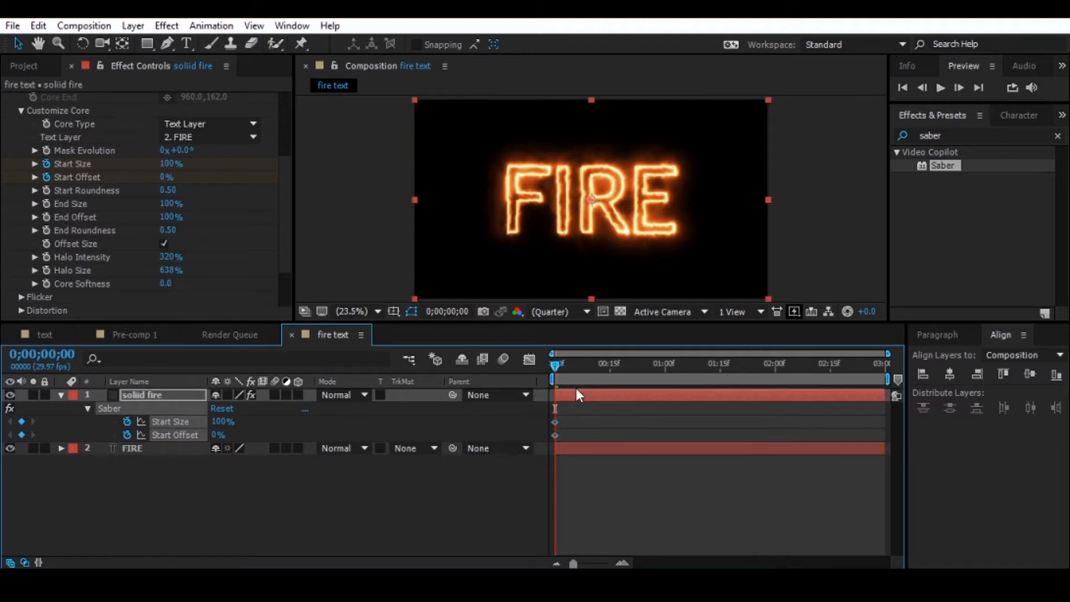
- Set Saber's Start Size to 0% and Start Offset to 100% at the first frame
{"action": "left_click", "coordinate": [165, 165]}
{"action": "type", "text": "0"}
{"action": "key", "text": "Return"}
{"action": "left_click", "coordinate": [165, 176]}
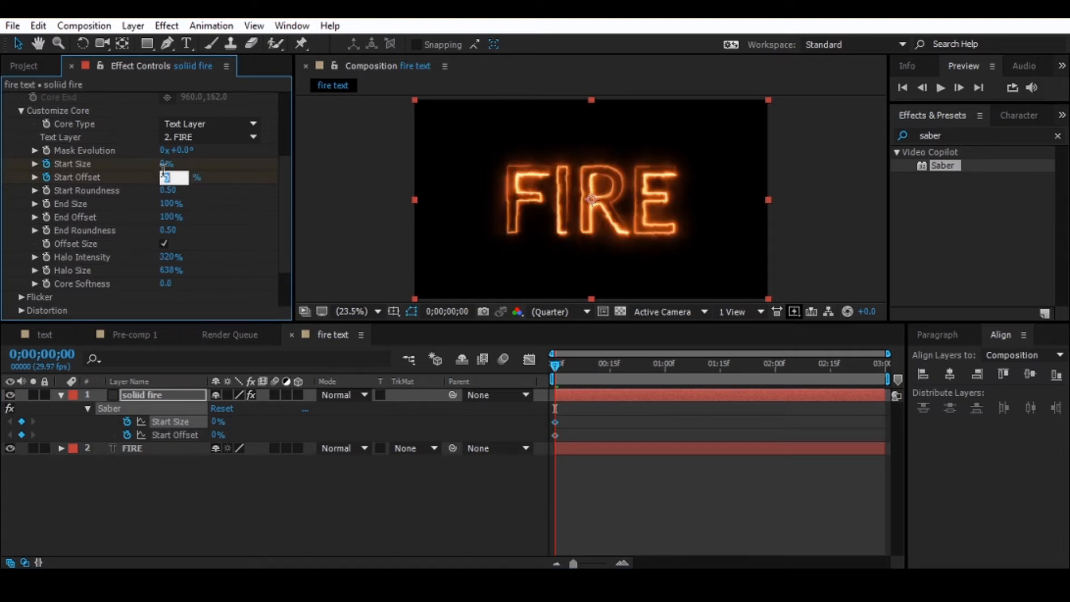
{"action": "type", "text": "100"}
{"action": "key", "text": "Return"}
- Keyframe Saber's Start Size at 100% and Start Offset at 0% at time 0;00;01;01
{"action": "left_click_drag", "start_coordinate": [614, 365], "coordinate": [670, 359]}
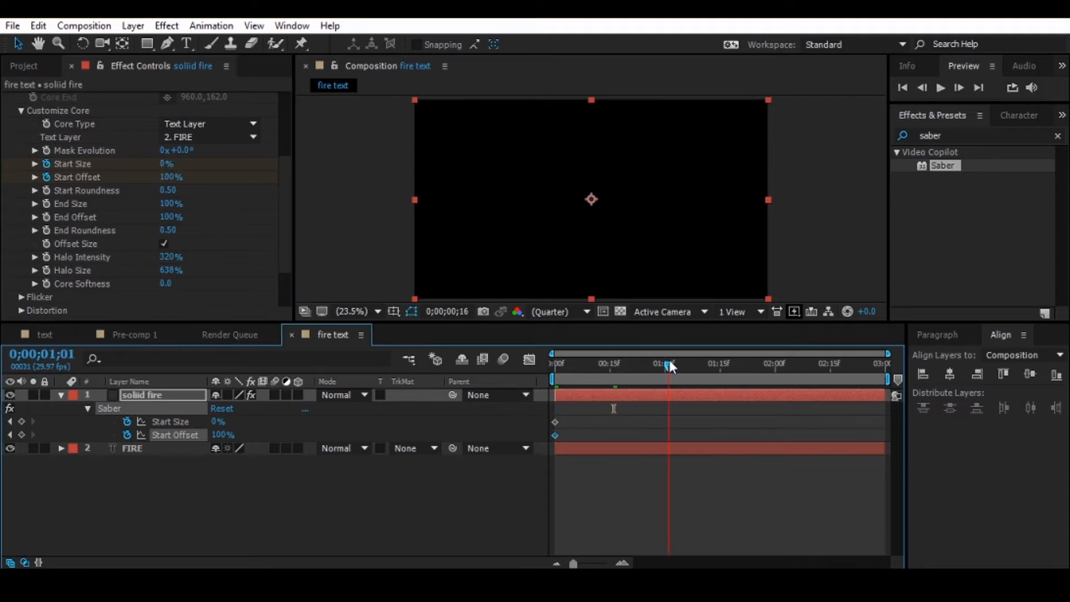
{"action": "left_click", "coordinate": [166, 164]}
{"action": "type", "text": "1"}
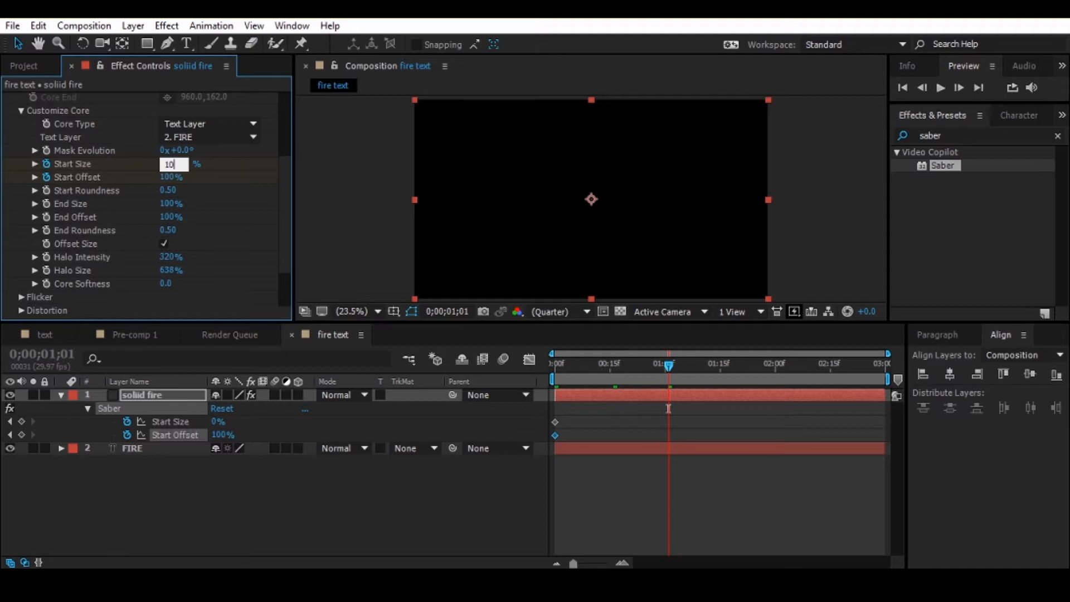
{"action": "type", "text": "00"}
{"action": "key", "text": "Return"}
{"action": "left_click", "coordinate": [170, 177]}
{"action": "type", "text": "0"}
{"action": "key", "text": "Return"}
- Preview the text reveal animation from the first frame
{"action": "key", "text": "Home"}
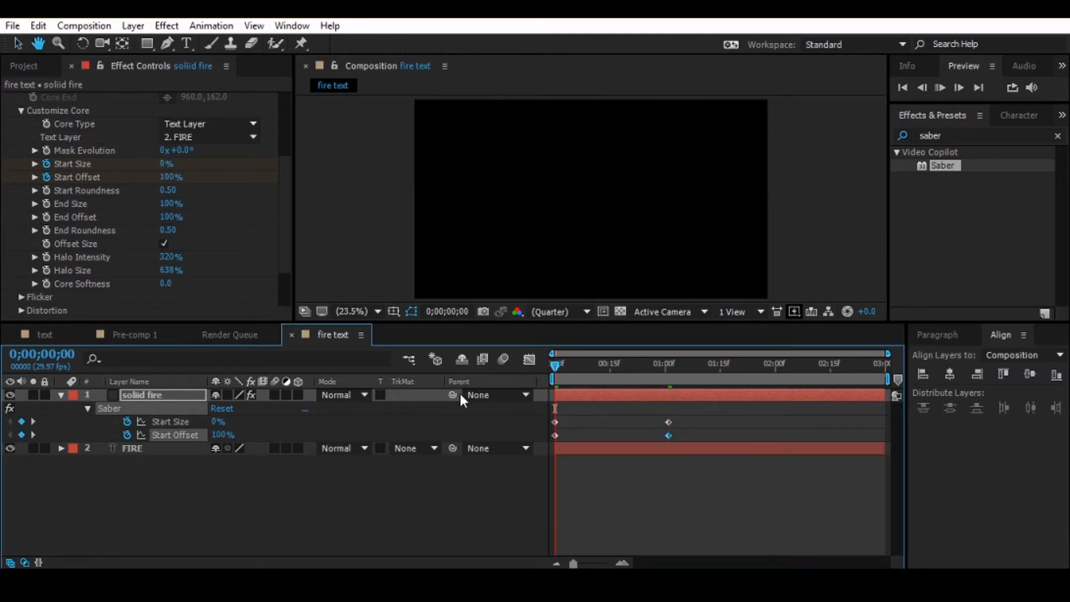
{"action": "key", "text": "space"}
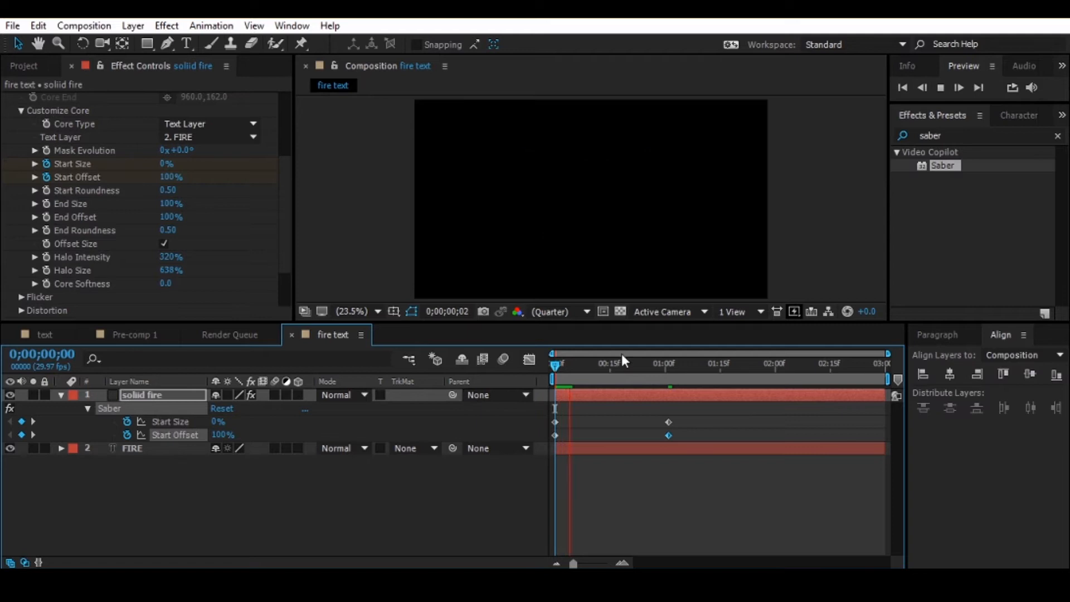
{"action": "left_click_drag", "start_coordinate": [565, 366], "coordinate": [601, 392]}
- Apply Easy Ease to all four Start Size and Start Offset keyframes
{"action": "left_click_drag", "start_coordinate": [685, 412], "coordinate": [526, 434]}
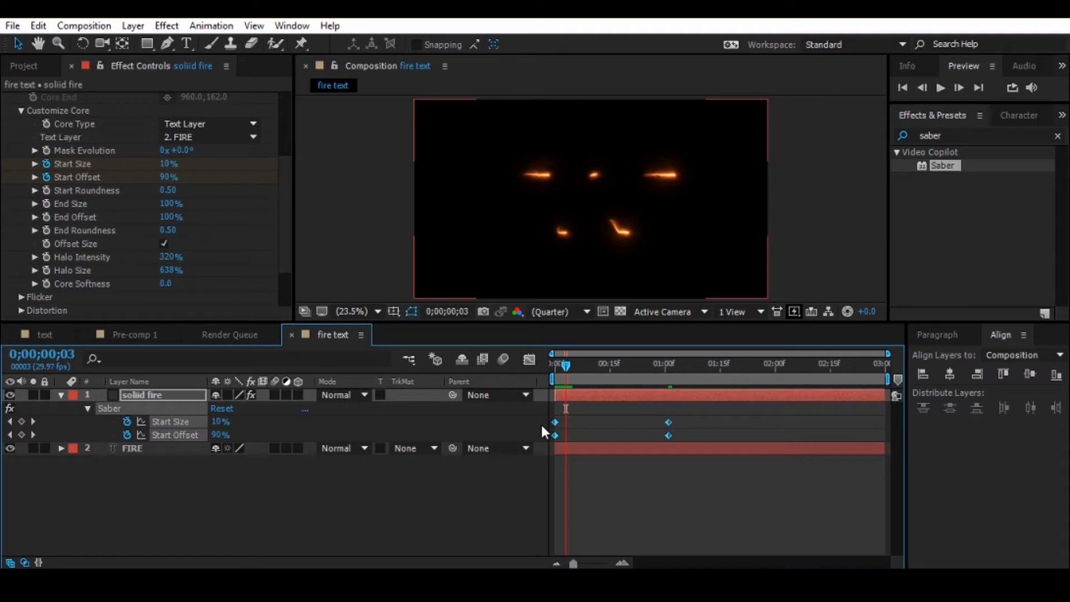
{"action": "right_click", "coordinate": [668, 423]}
{"action": "mouse_move", "coordinate": [731, 418]}
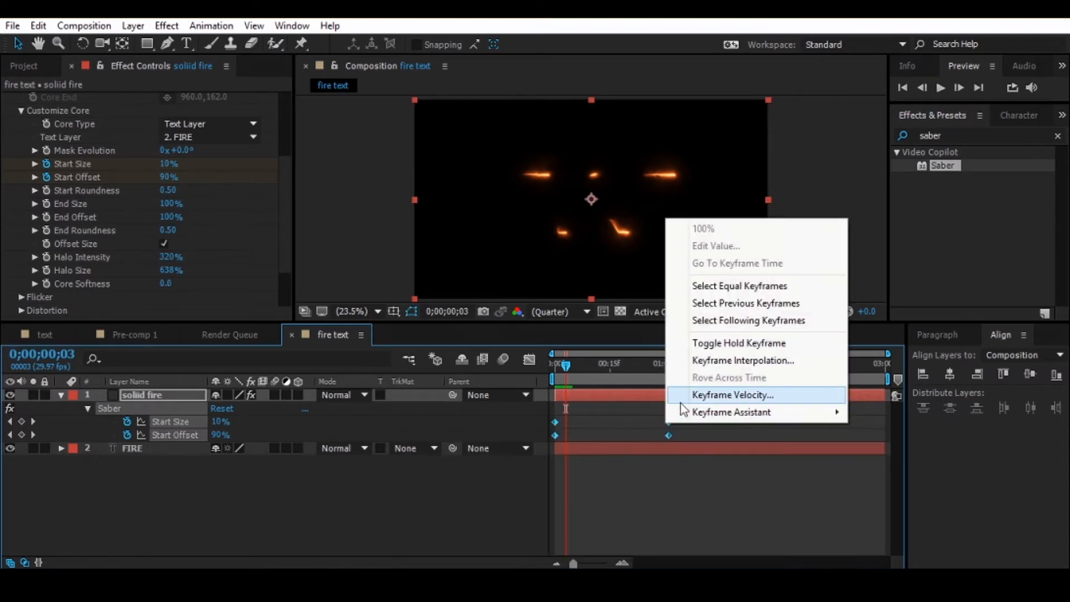
{"action": "left_click", "coordinate": [629, 446]}
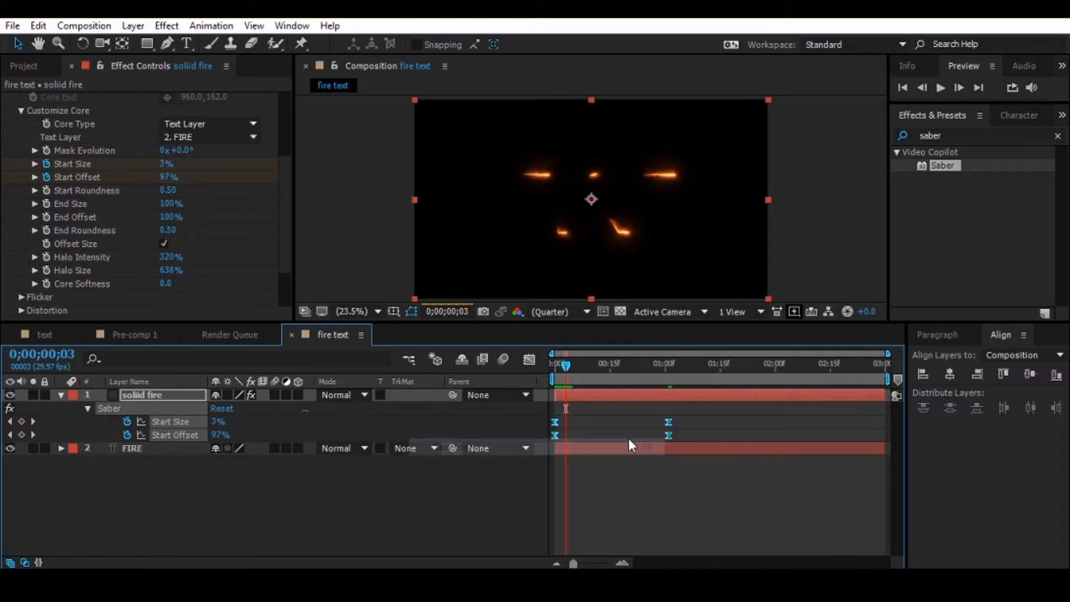
- Play back the eased reveal from the start and return to the first frame
{"action": "left_click_drag", "start_coordinate": [570, 367], "coordinate": [523, 373]}
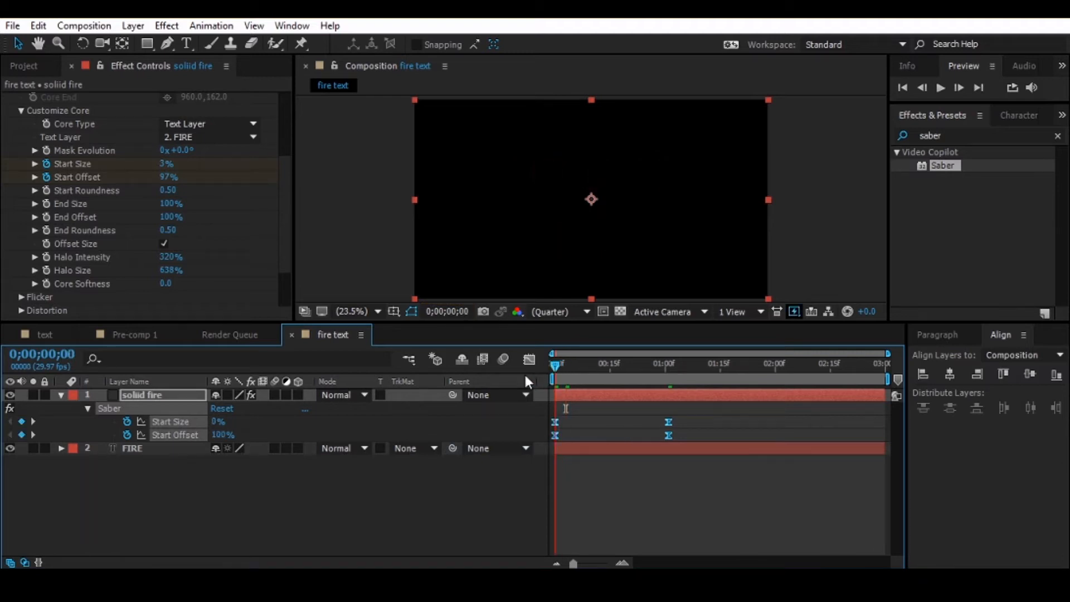
{"action": "key", "text": "space"}
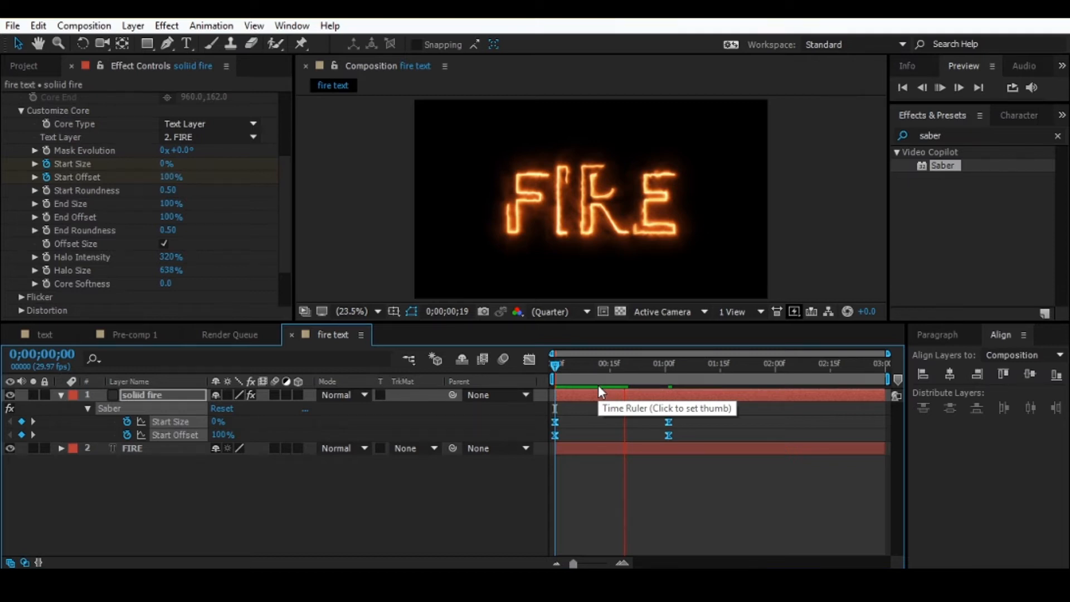
{"action": "key", "text": "space"}
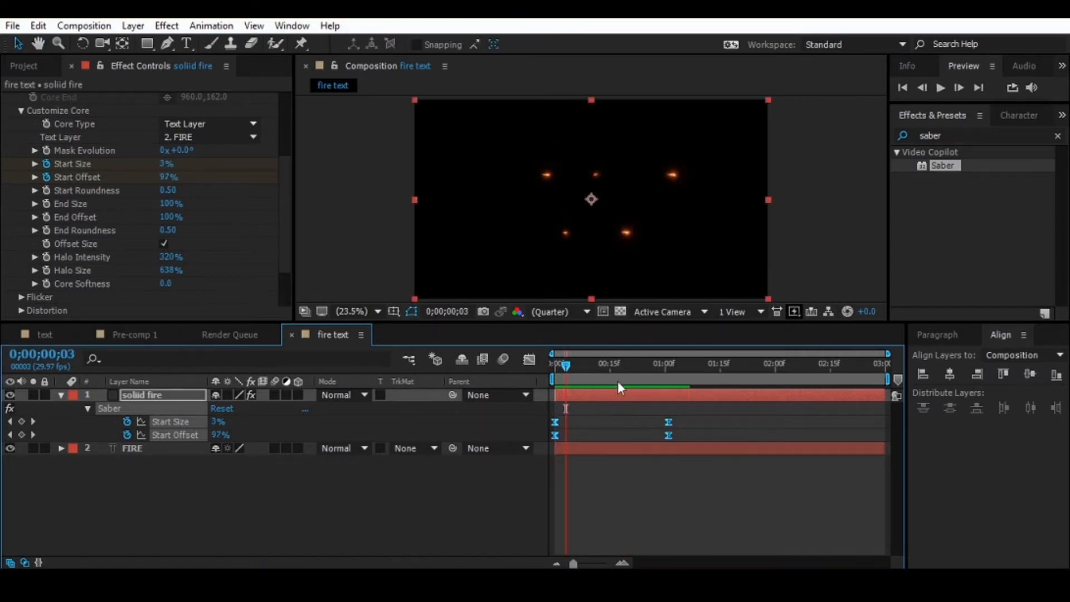
{"action": "key", "text": "Home"}
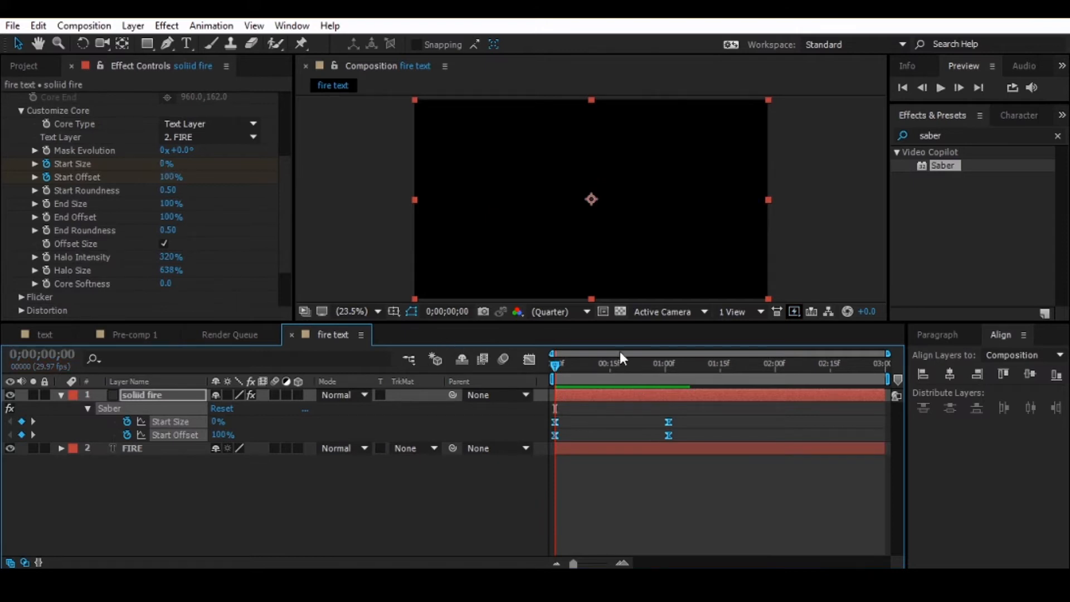
- Reshape both speed curves in the Graph Editor by extending the end keyframes' handles to mid-curve, for a fast start and slow finish
{"action": "left_click", "coordinate": [529, 360]}
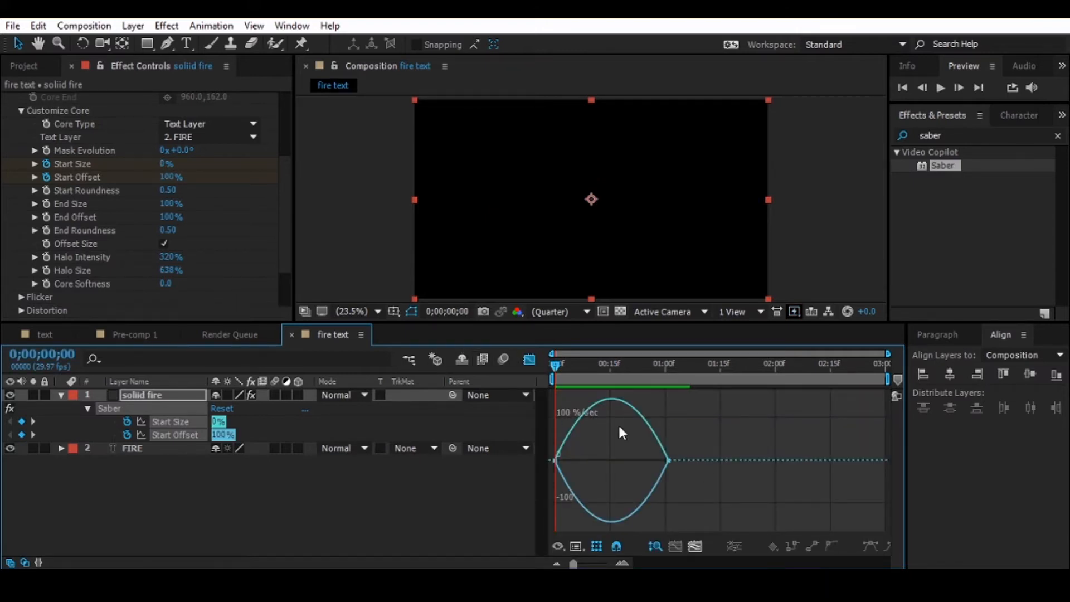
{"action": "right_click", "coordinate": [647, 440]}
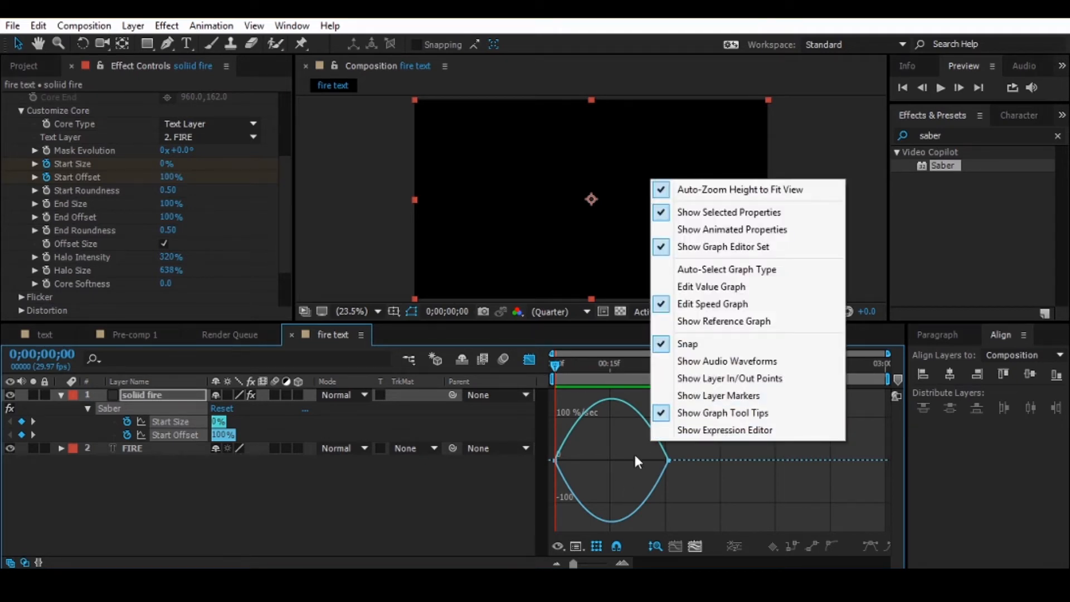
{"action": "left_click", "coordinate": [725, 464]}
{"action": "left_click_drag", "start_coordinate": [689, 500], "coordinate": [494, 504]}
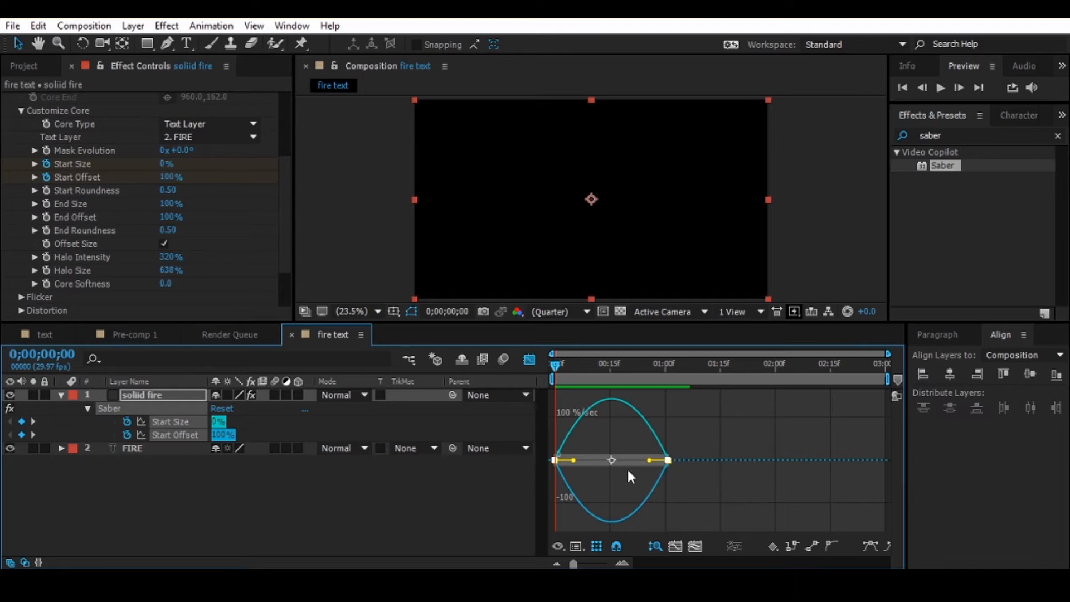
{"action": "left_click_drag", "start_coordinate": [653, 463], "coordinate": [612, 461]}
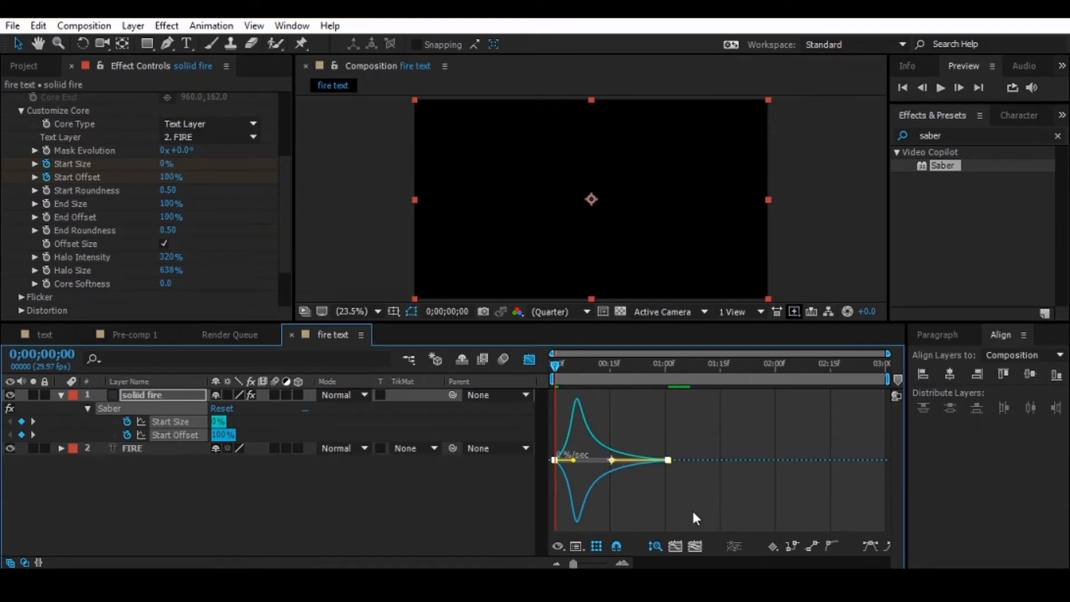
{"action": "left_click", "coordinate": [528, 359]}
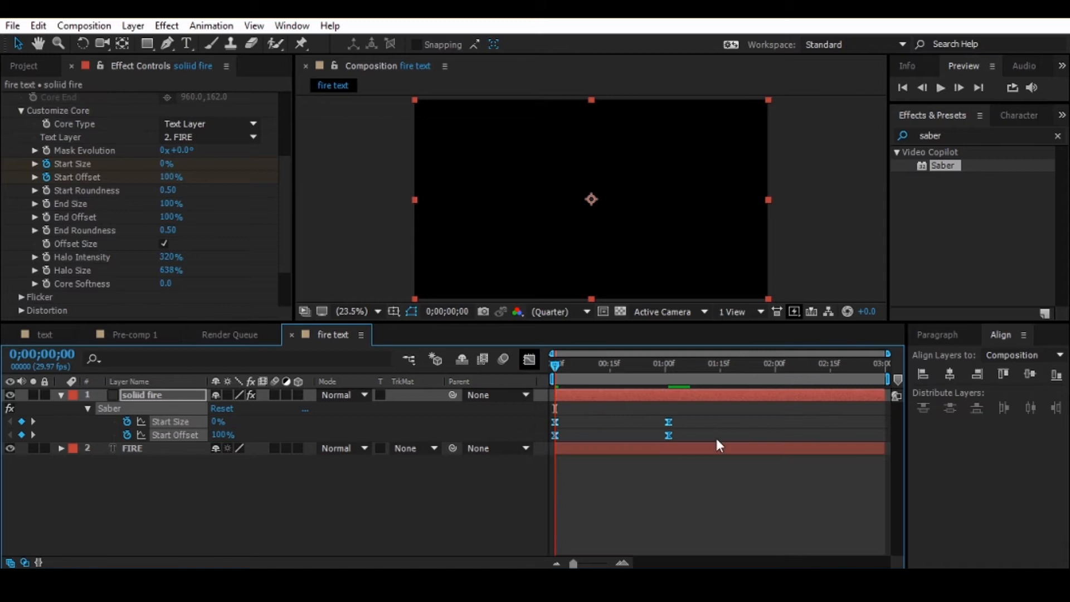
- Preview the reveal with the reshaped speed curves and return to the first frame
{"action": "key", "text": "space"}
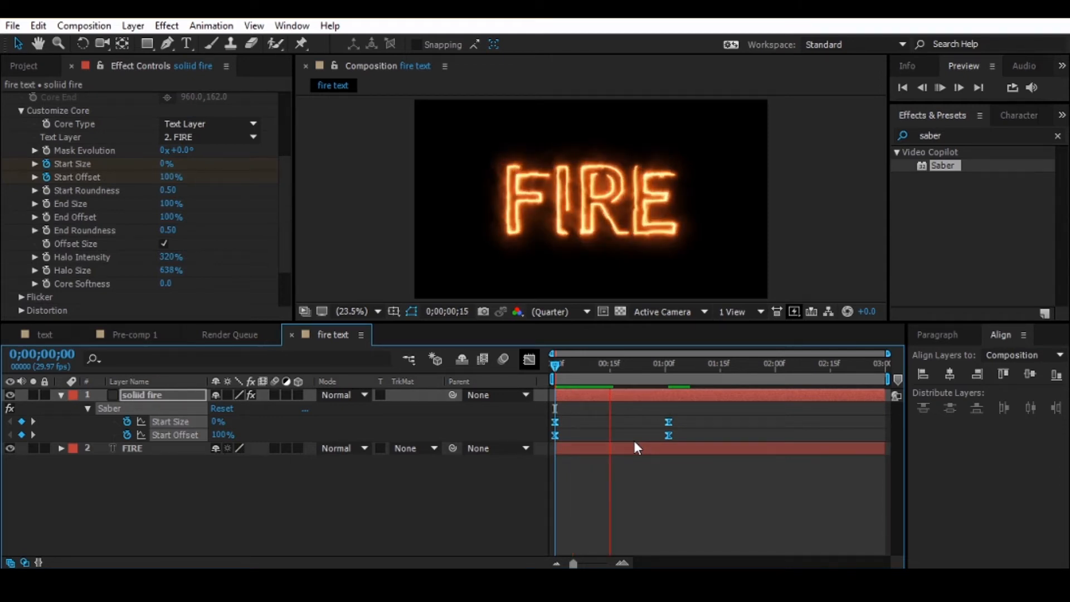
{"action": "key", "text": "space"}
{"action": "left_click_drag", "start_coordinate": [567, 364], "coordinate": [500, 370]}
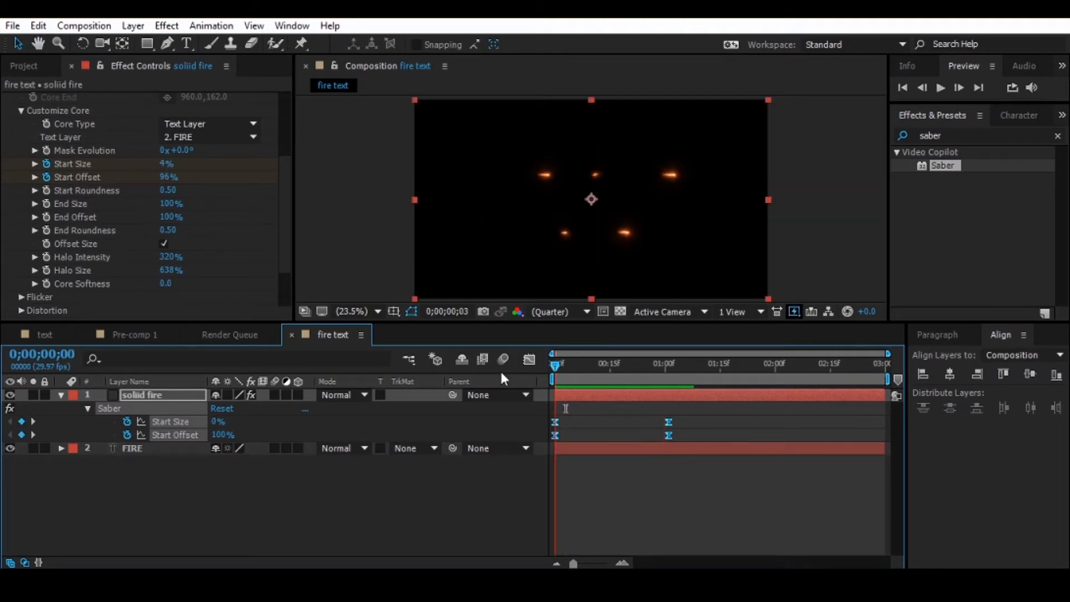
- Collapse the solid layer's properties and add the Big_Fire_02.mov footage as the top layer of the fire text composition
{"action": "left_click", "coordinate": [62, 395]}
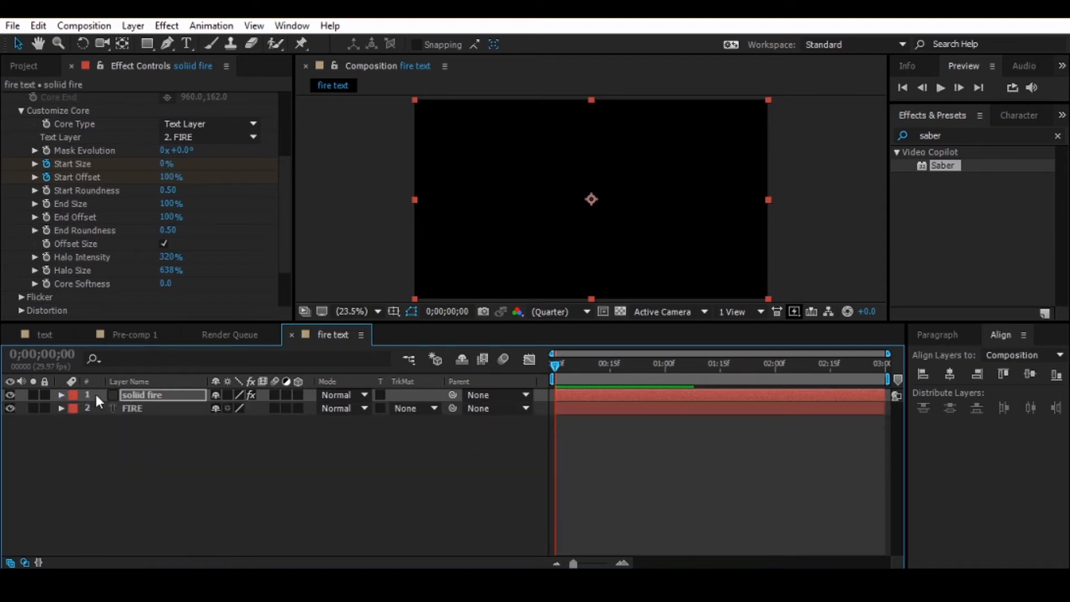
{"action": "left_click", "coordinate": [623, 372]}
{"action": "left_click", "coordinate": [194, 465]}
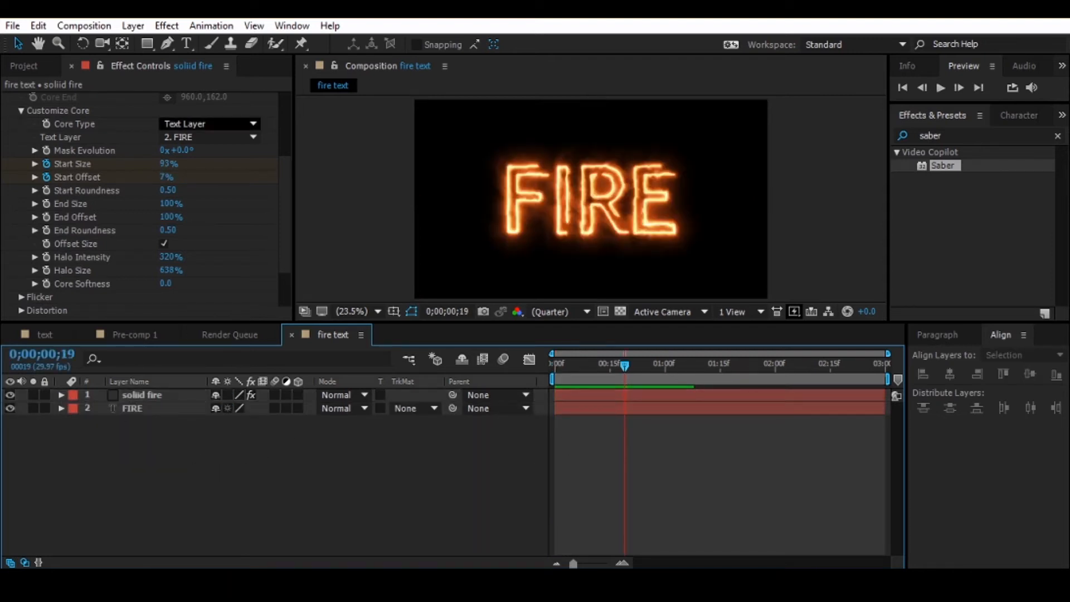
{"action": "left_click", "coordinate": [28, 66]}
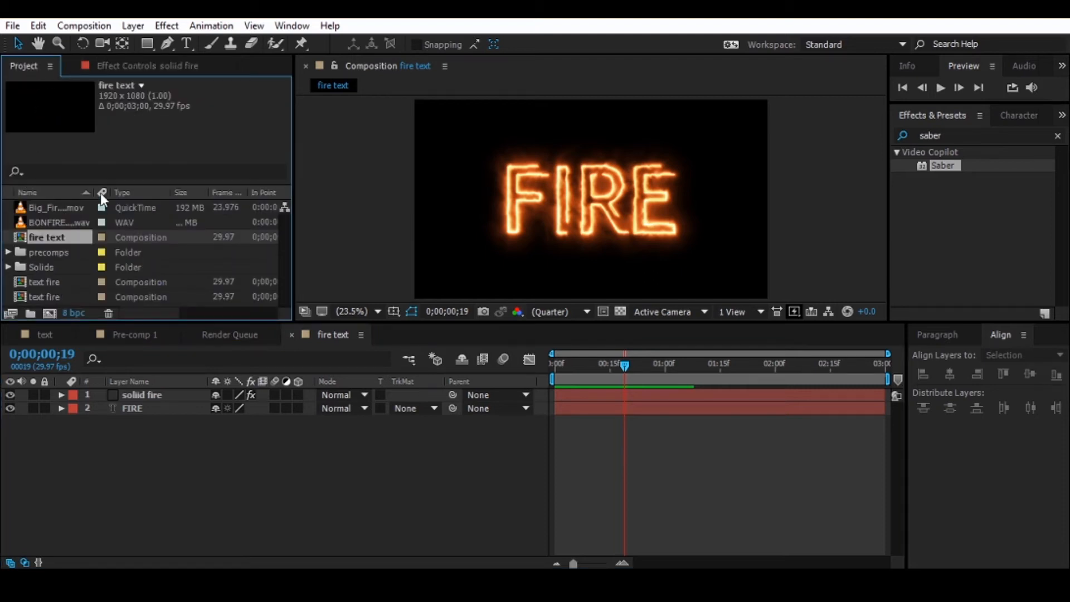
{"action": "left_click_drag", "start_coordinate": [58, 209], "coordinate": [129, 383]}
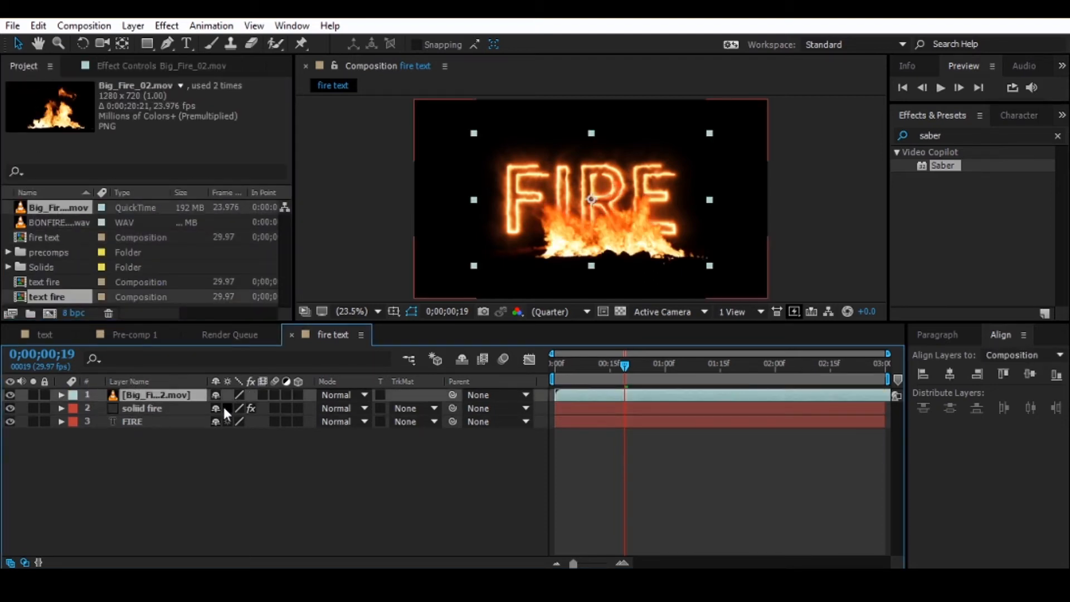
- Solo the Big_Fire_02.mov layer to preview the fire footage on its own, and unsolo it
{"action": "left_click", "coordinate": [31, 397]}
{"action": "left_click", "coordinate": [35, 395]}
{"action": "key", "text": "space"}
{"action": "left_click_drag", "start_coordinate": [650, 367], "coordinate": [485, 393]}
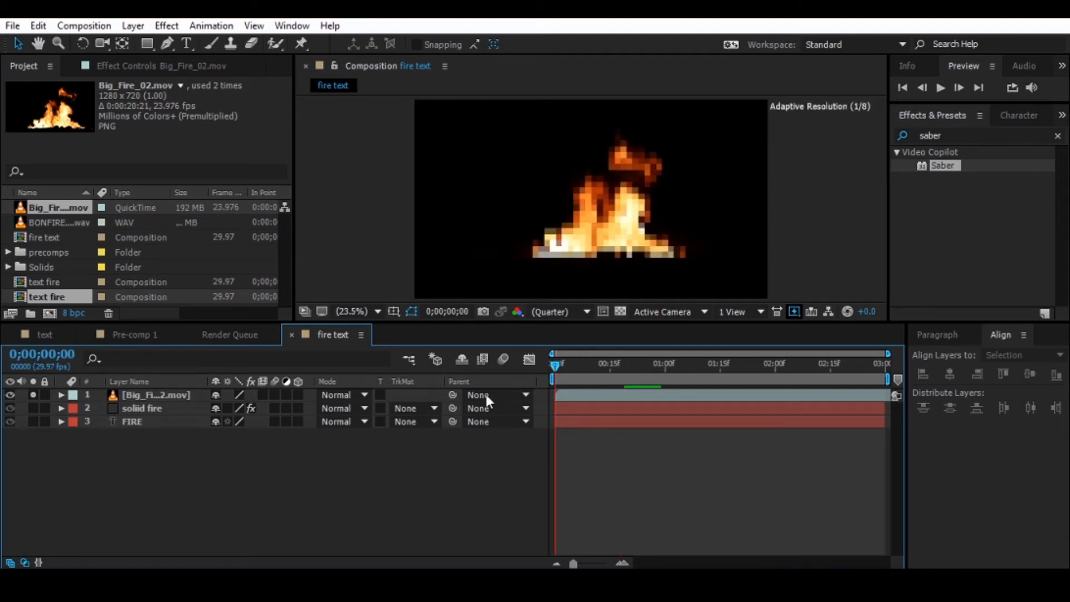
{"action": "left_click", "coordinate": [33, 395]}
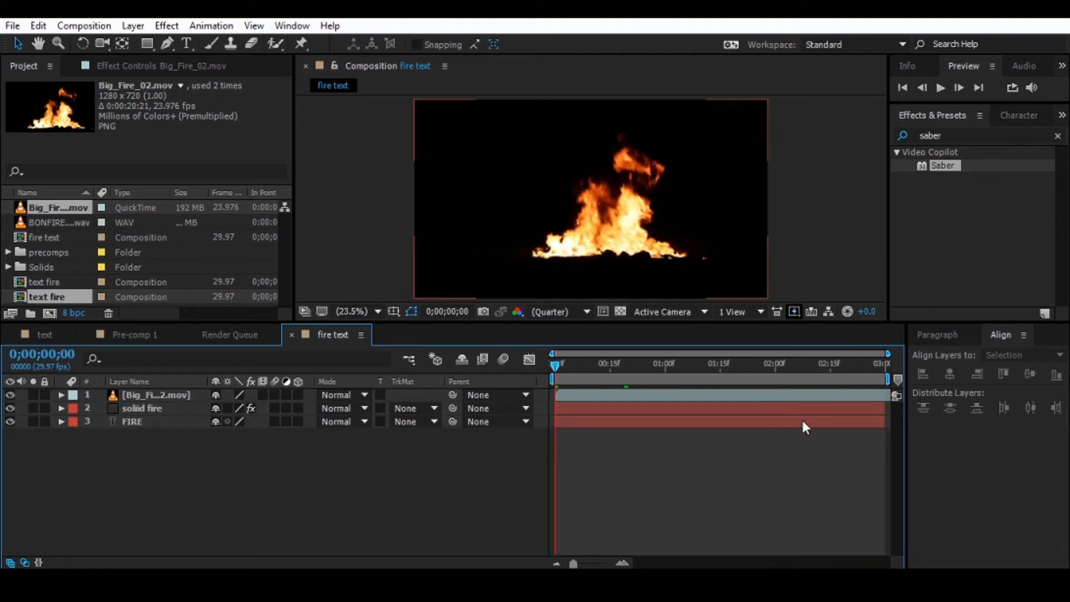
- Scale the Big_Fire_02.mov layer to 72% at frame 0;00;00;22 and move it up over the middle of the FIRE text
{"action": "left_click", "coordinate": [635, 368]}
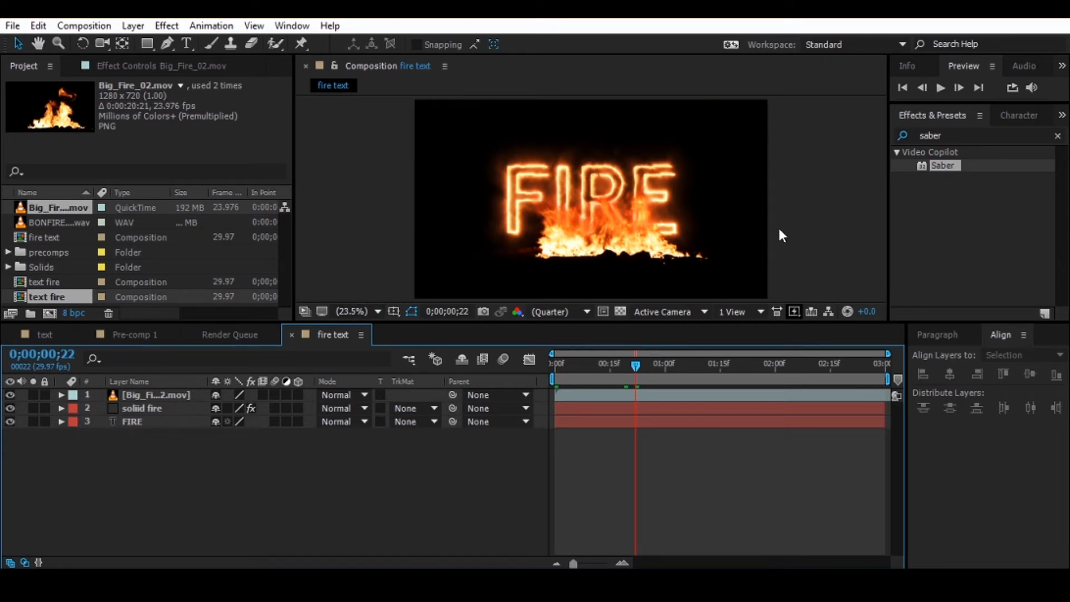
{"action": "left_click", "coordinate": [156, 396]}
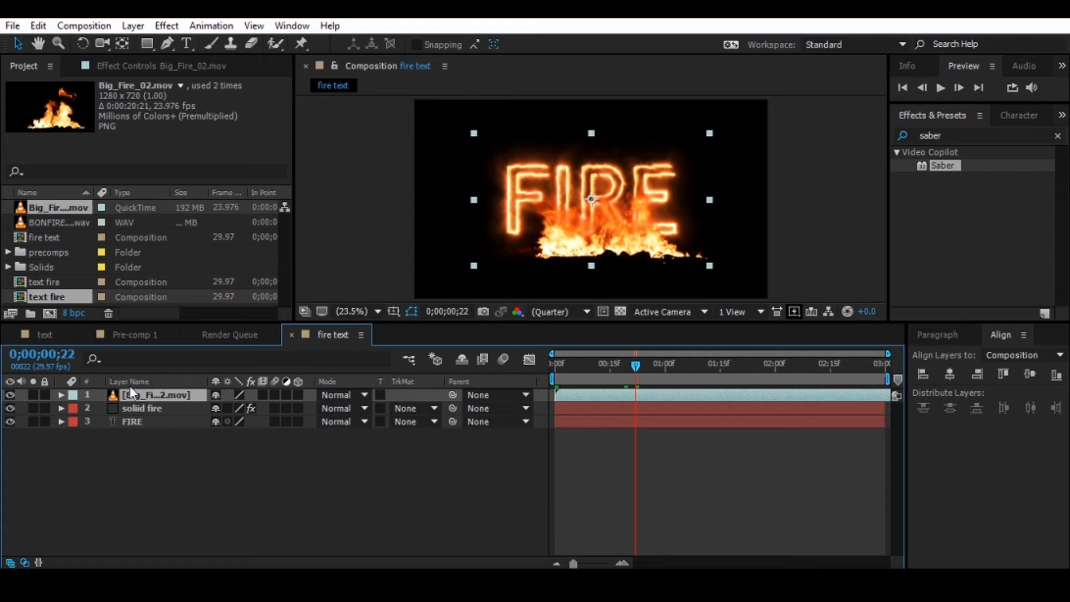
{"action": "key", "text": "s"}
{"action": "left_click_drag", "start_coordinate": [254, 408], "coordinate": [223, 410]}
{"action": "left_click_drag", "start_coordinate": [614, 235], "coordinate": [606, 181]}
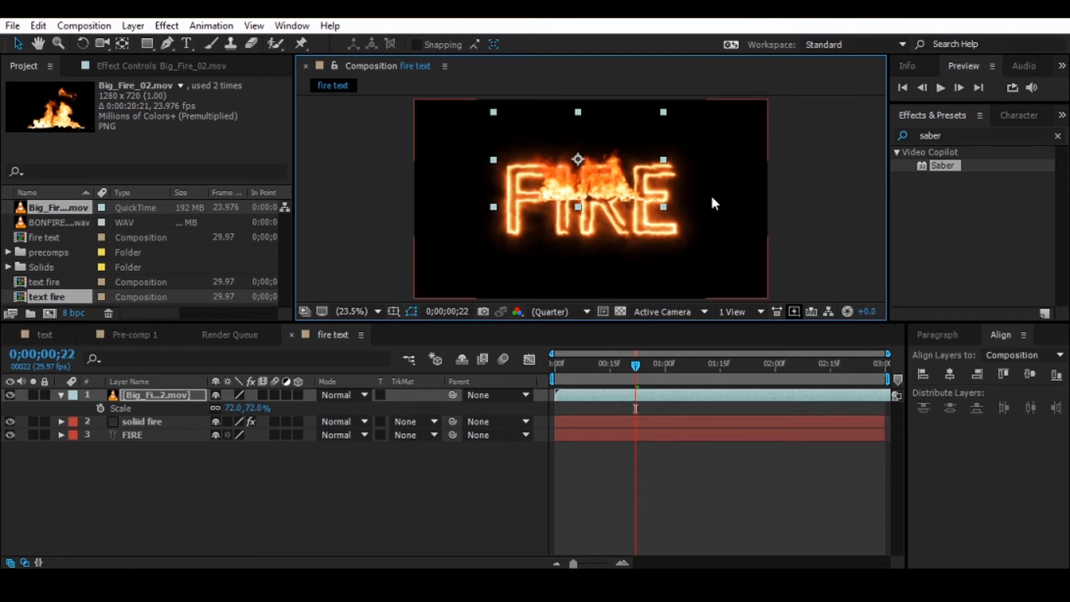
- Set the Big_Fire_02.mov layer's blending mode to Screen and nudge the flames slightly up and to the left over the text
{"action": "left_click", "coordinate": [367, 395]}
{"action": "left_click", "coordinate": [368, 393]}
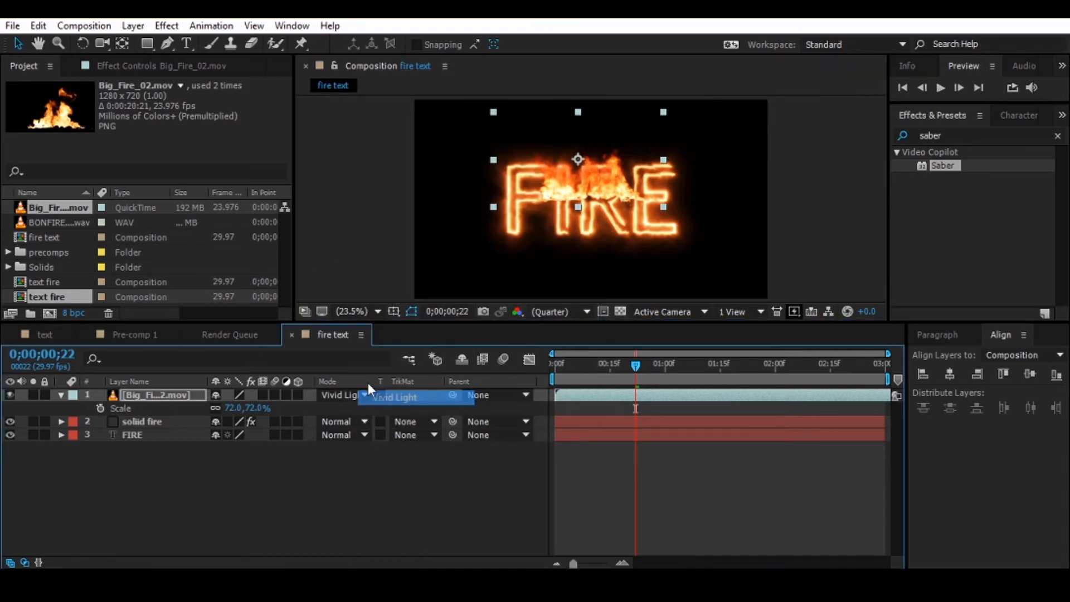
{"action": "left_click", "coordinate": [358, 398]}
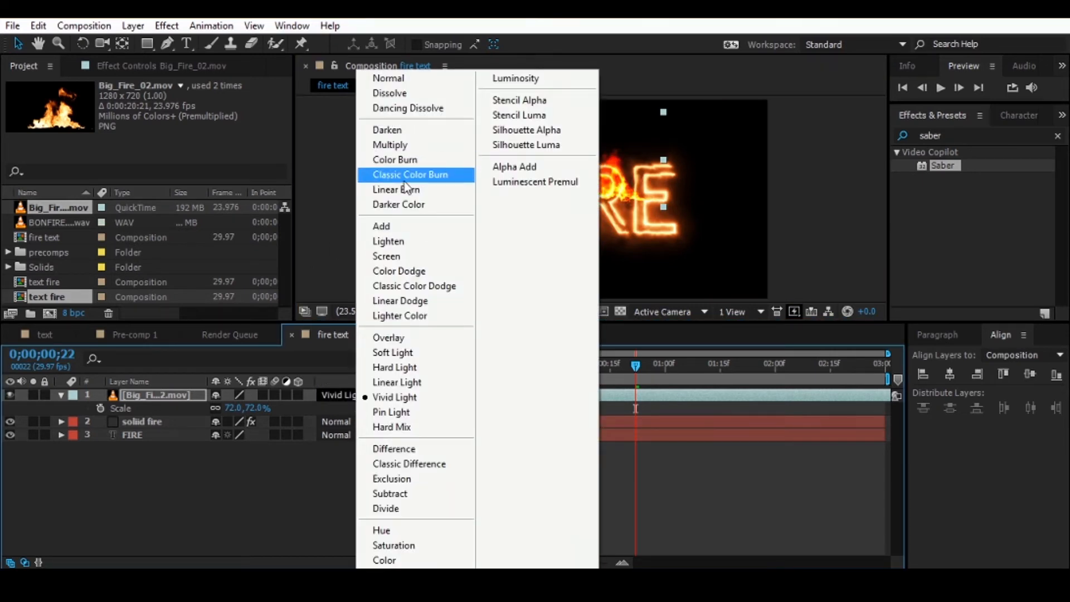
{"action": "left_click", "coordinate": [384, 255]}
{"action": "left_click_drag", "start_coordinate": [612, 185], "coordinate": [605, 185]}
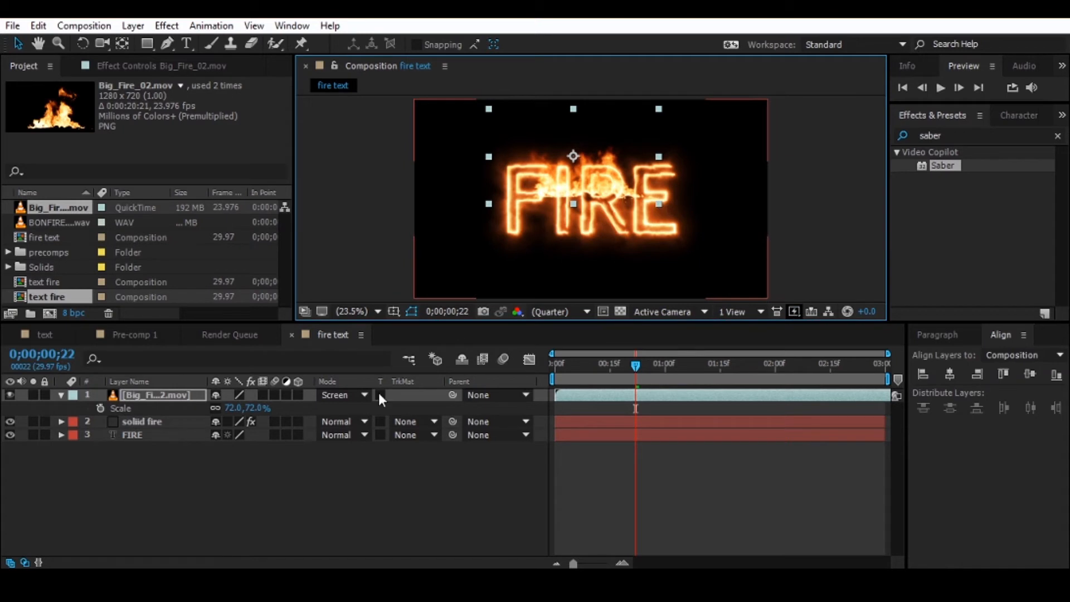
- Check which timeline columns are available, and hide and reshow the layers' blending mode and track matte columns
{"action": "right_click", "coordinate": [352, 384]}
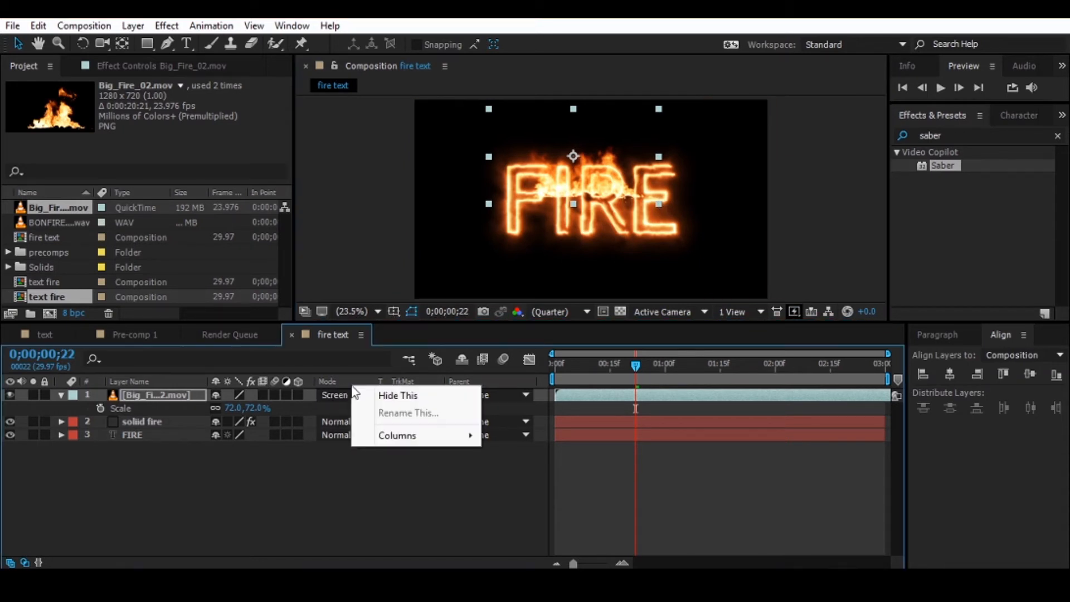
{"action": "right_click", "coordinate": [409, 380]}
{"action": "mouse_move", "coordinate": [505, 429]}
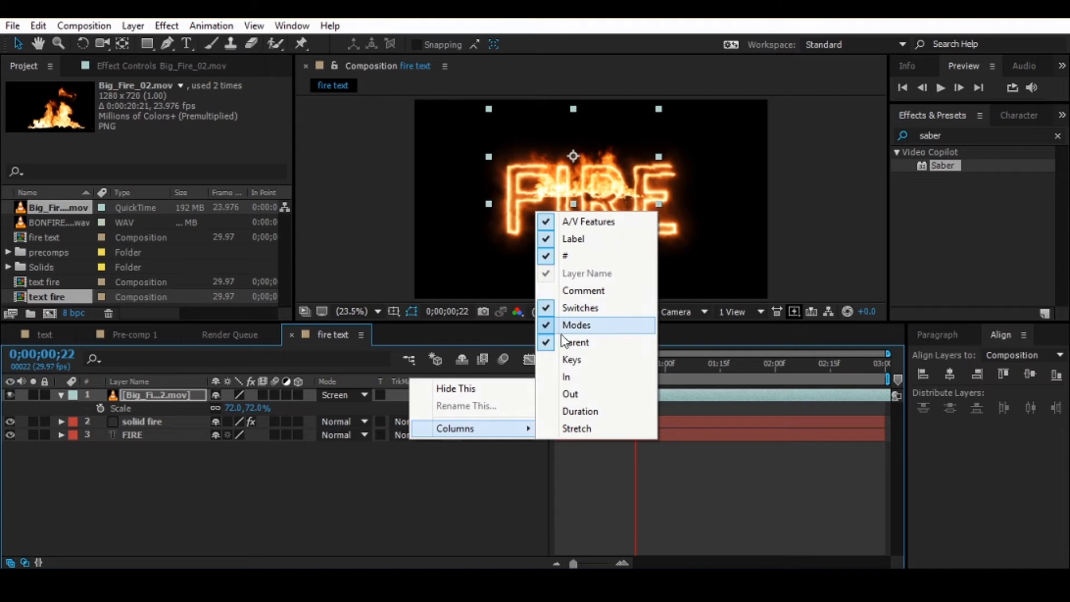
{"action": "left_click", "coordinate": [282, 495]}
{"action": "left_click", "coordinate": [25, 562]}
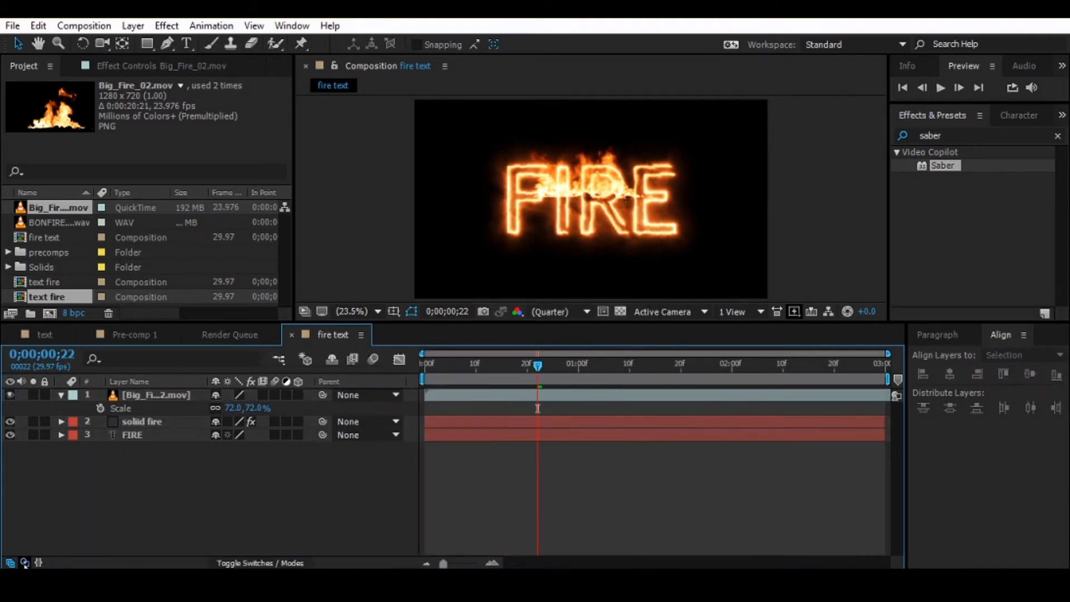
{"action": "left_click", "coordinate": [25, 562]}
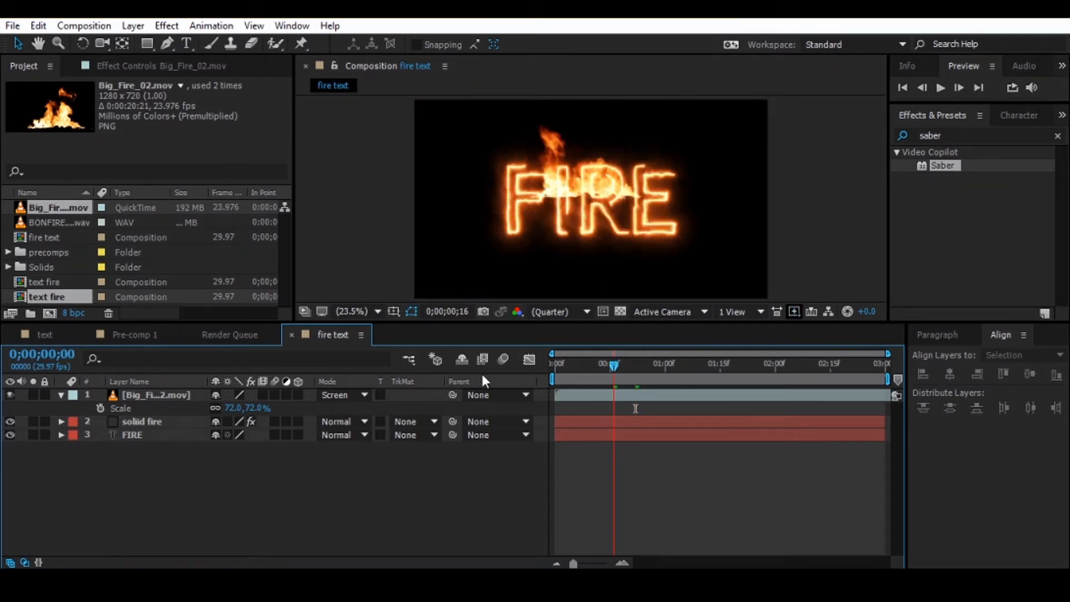
- Preview the fire text composition from its first frame to check when the flames appear against the outline reveal
{"action": "key", "text": "Home"}
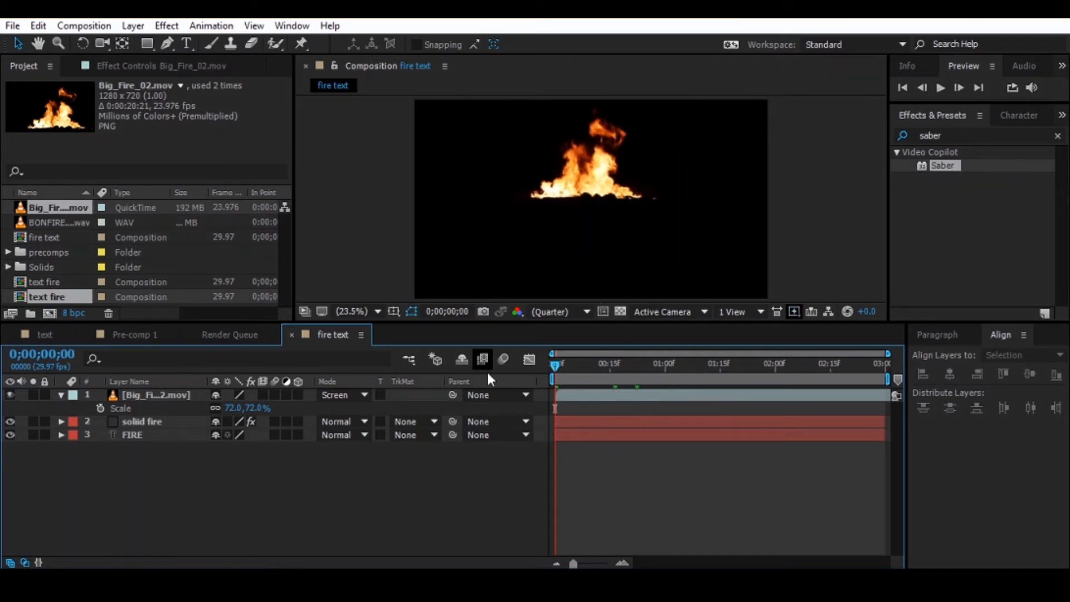
{"action": "key", "text": "space"}
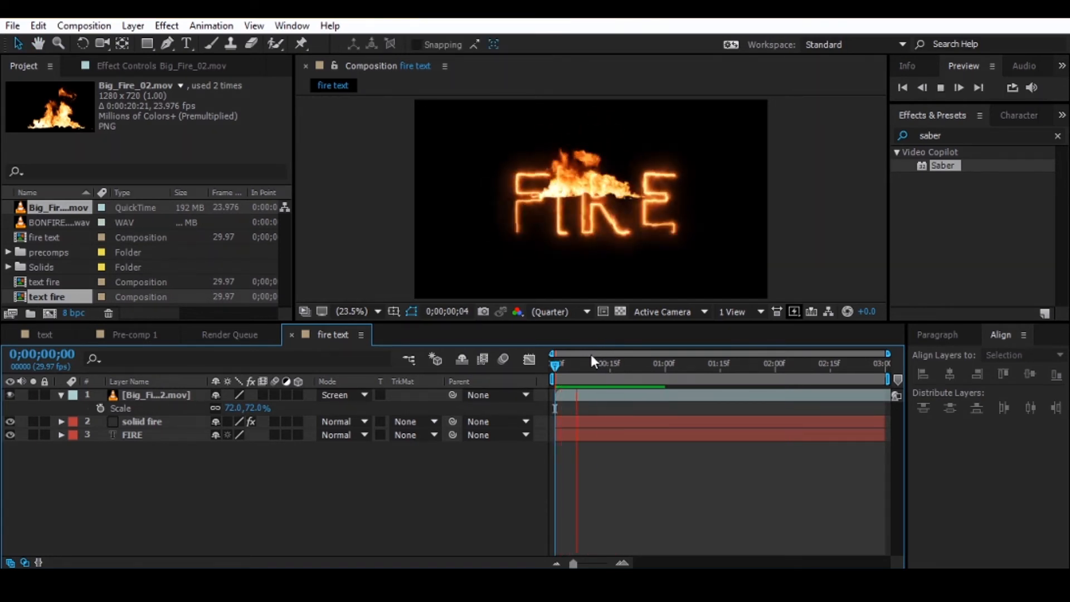
{"action": "left_click", "coordinate": [644, 366]}
- Shift the Big_Fire_02.mov layer so it starts at 0;00;00;14, and reveal its Position property
{"action": "left_click_drag", "start_coordinate": [631, 372], "coordinate": [608, 376]}
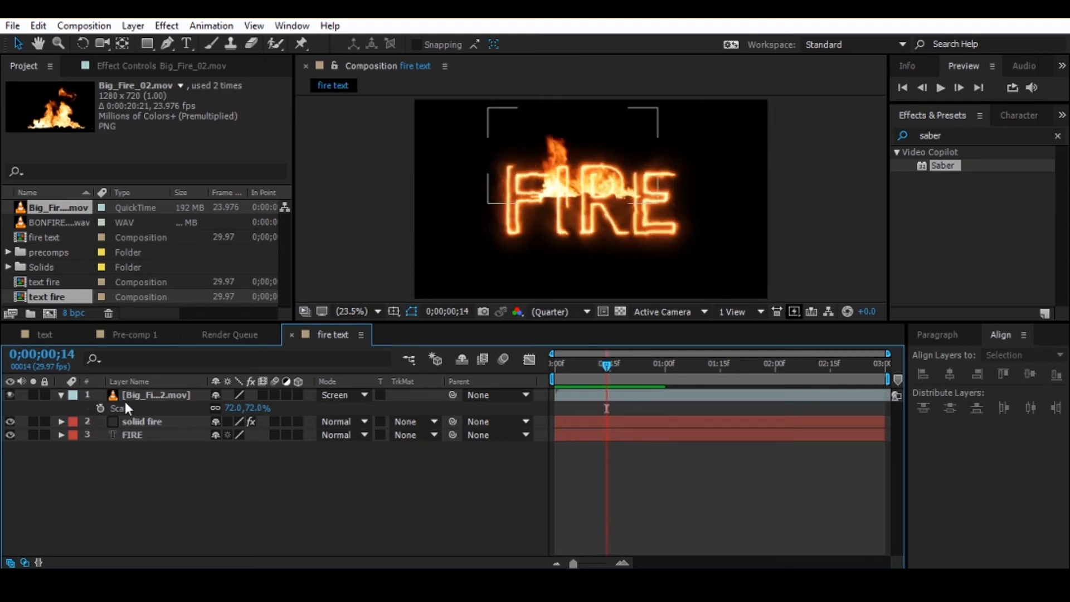
{"action": "left_click", "coordinate": [139, 418]}
{"action": "left_click", "coordinate": [155, 397]}
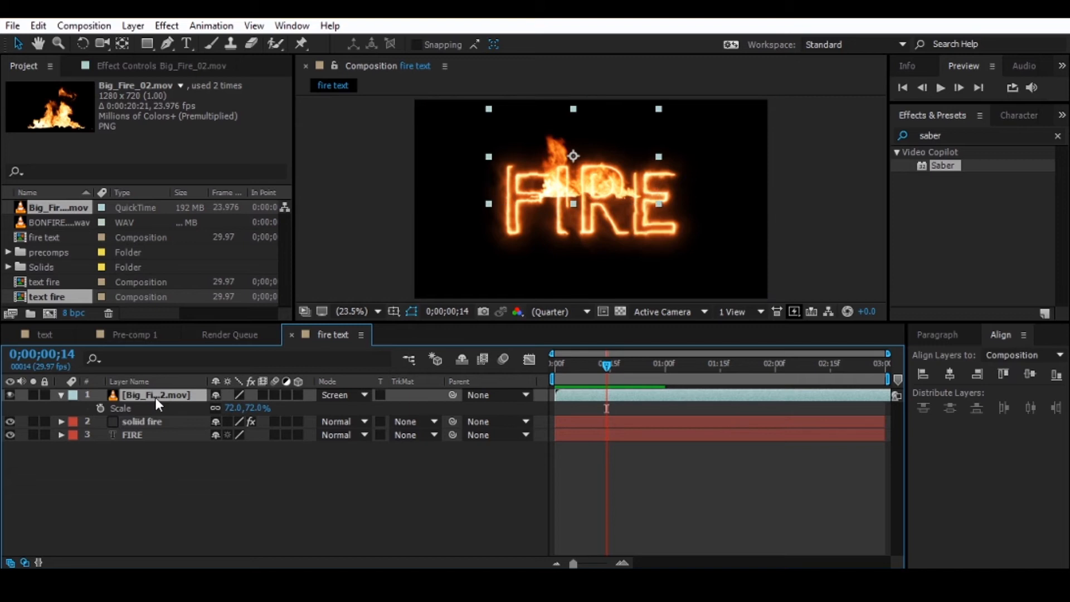
{"action": "key", "text": "["}
{"action": "key", "text": "p"}
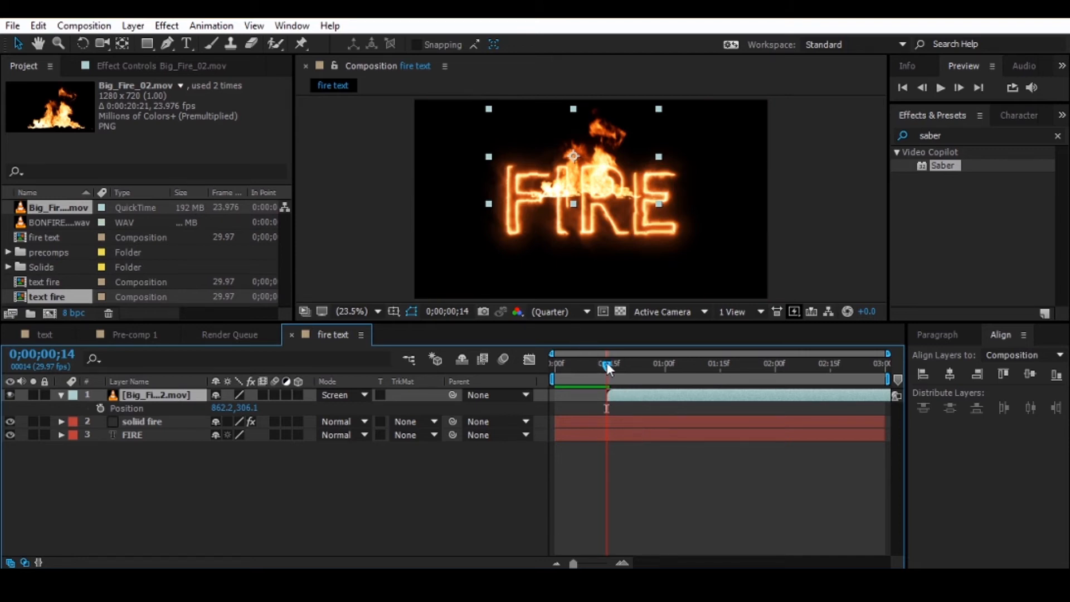
- Play the composition from the beginning to check the delayed start of the flames
{"action": "left_click_drag", "start_coordinate": [609, 368], "coordinate": [513, 364]}
{"action": "key", "text": "space"}
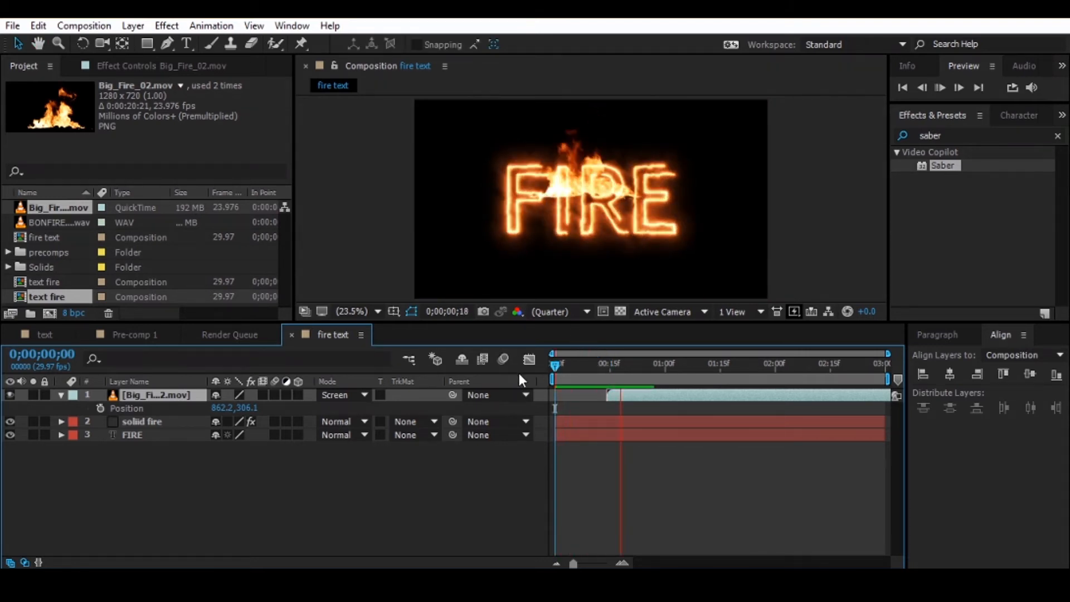
{"action": "left_click", "coordinate": [660, 371]}
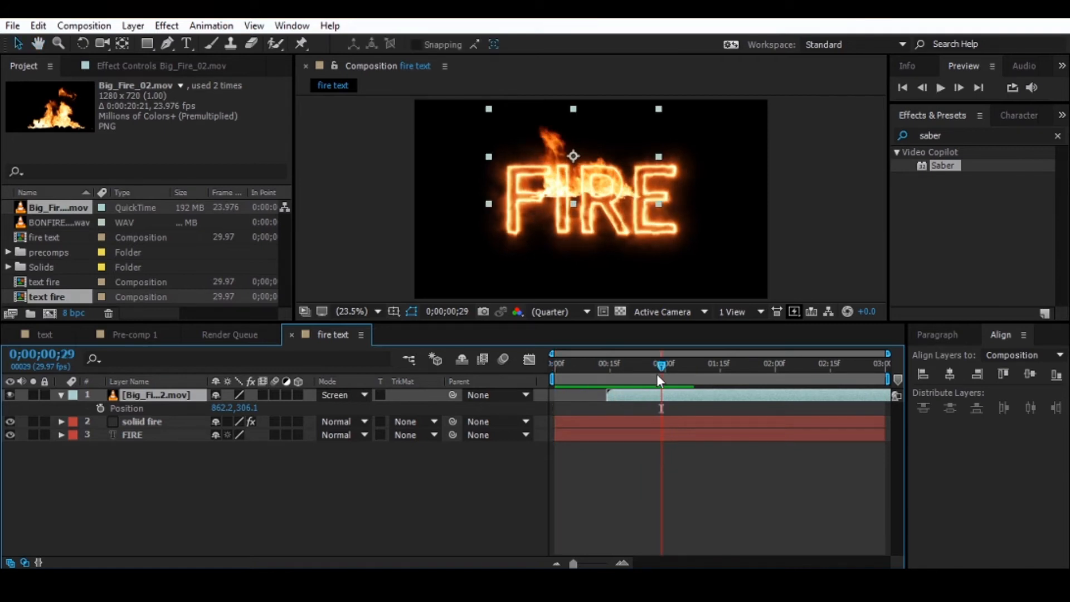
- At 0;00;00;15, scale the Big_Fire_02.mov layer to 50% and move the flames over the upper part of the letter R
{"action": "left_click_drag", "start_coordinate": [660, 363], "coordinate": [608, 369]}
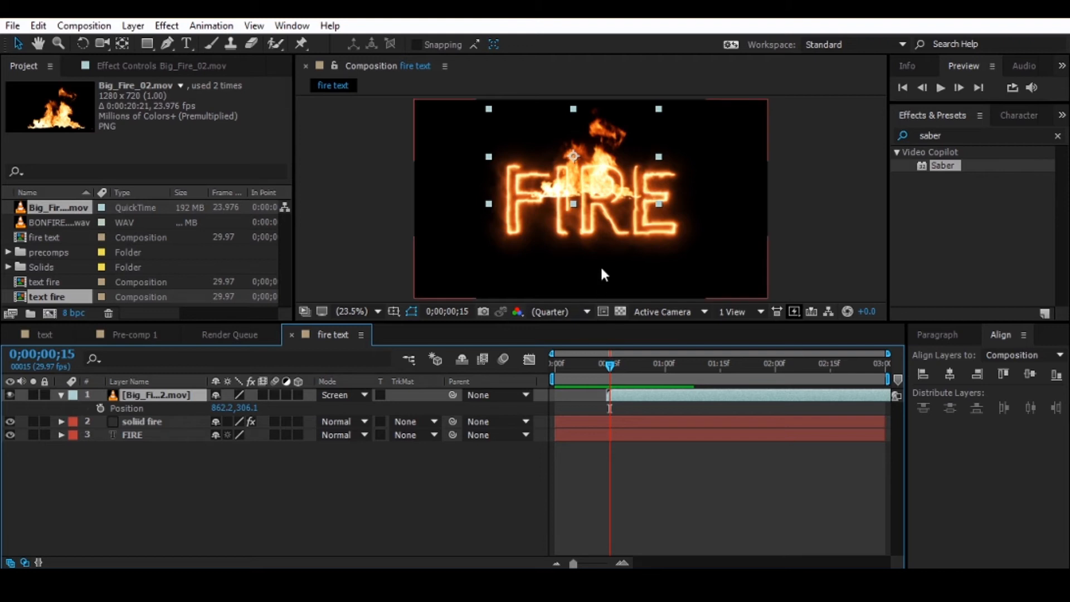
{"action": "left_click_drag", "start_coordinate": [583, 189], "coordinate": [580, 220]}
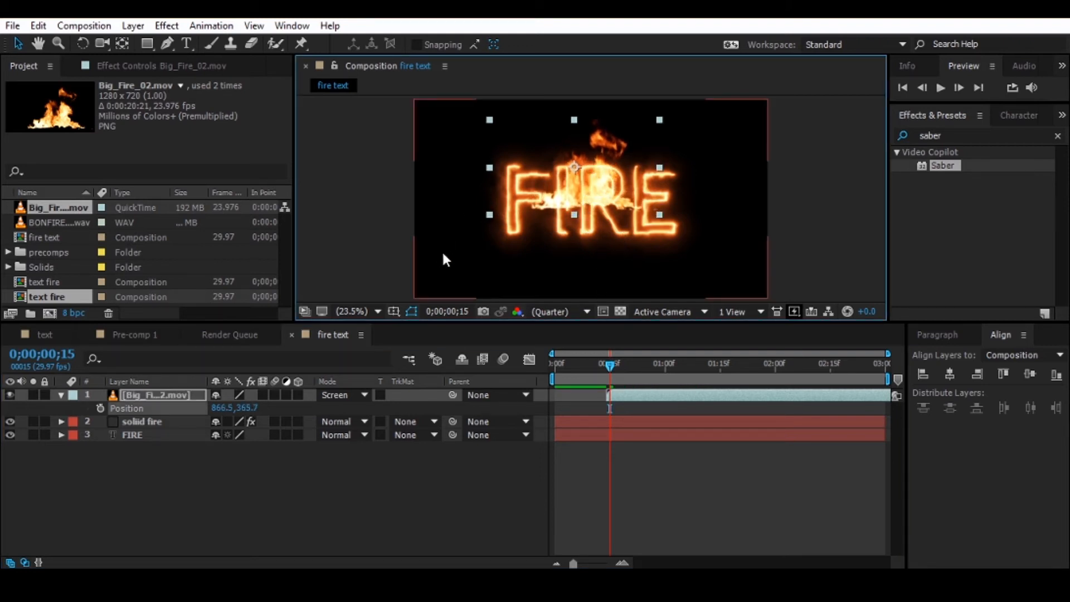
{"action": "left_click", "coordinate": [125, 394]}
{"action": "key", "text": "s"}
{"action": "left_click_drag", "start_coordinate": [234, 408], "coordinate": [222, 407]}
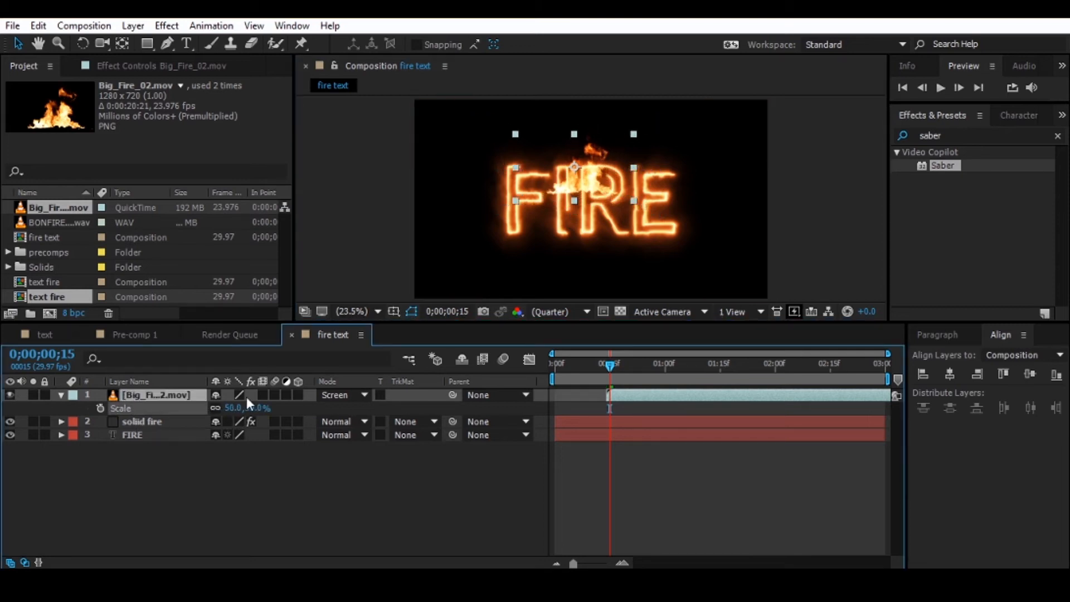
{"action": "mouse_move", "coordinate": [582, 184]}
{"action": "left_mouse_down"}
{"action": "mouse_move", "coordinate": [600, 190]}
{"action": "mouse_move", "coordinate": [596, 182]}
{"action": "left_mouse_up"}
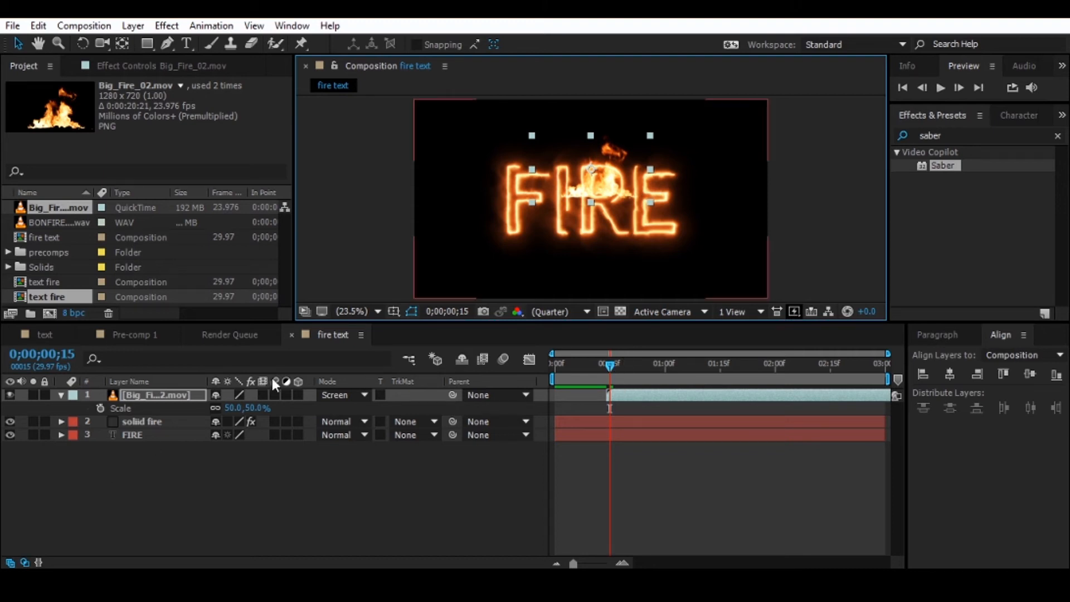
- Begin a Pen tool mask on the Big_Fire_02.mov layer, running up the left side of the R's bowl and curving above the flames
{"action": "scroll", "coordinate": [606, 197], "scroll_direction": "up", "scroll_amount": 1}
{"action": "scroll", "coordinate": [602, 202], "scroll_direction": "up", "scroll_amount": 2}
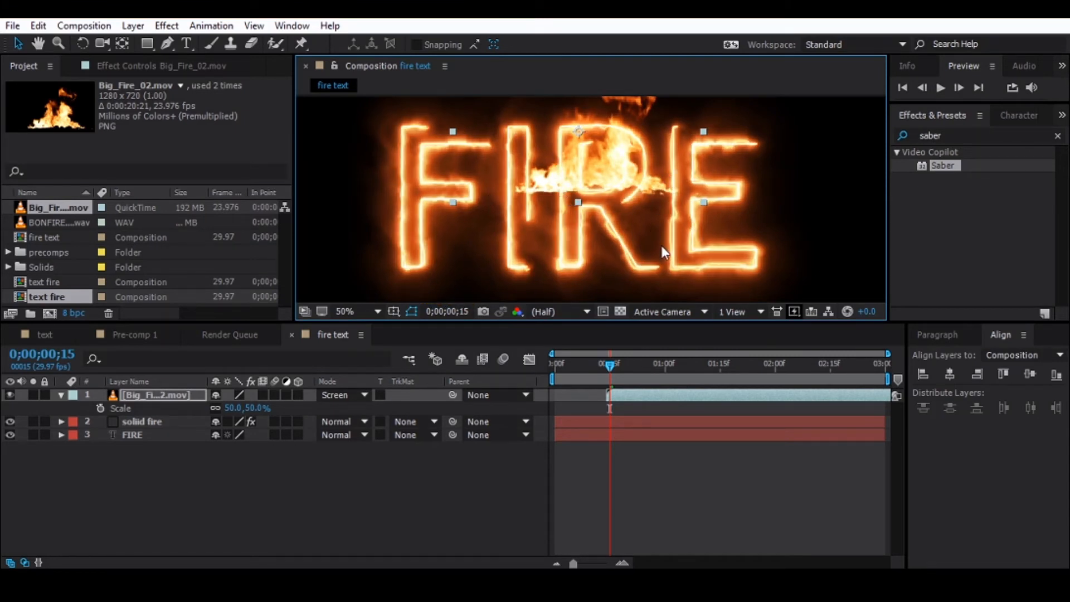
{"action": "key", "text": "ctrl+alt+0"}
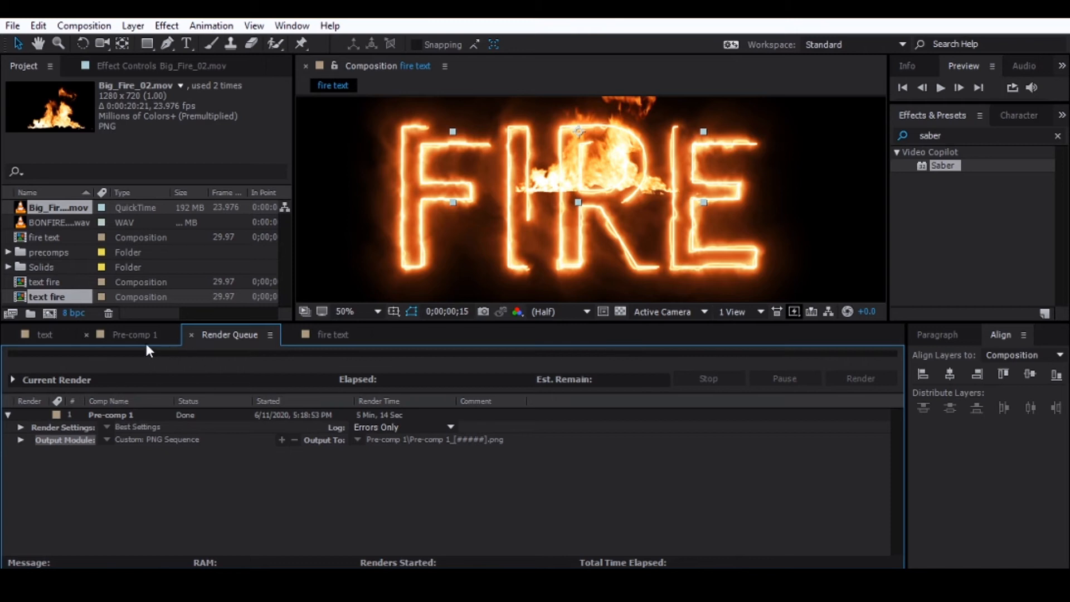
{"action": "left_click", "coordinate": [322, 334]}
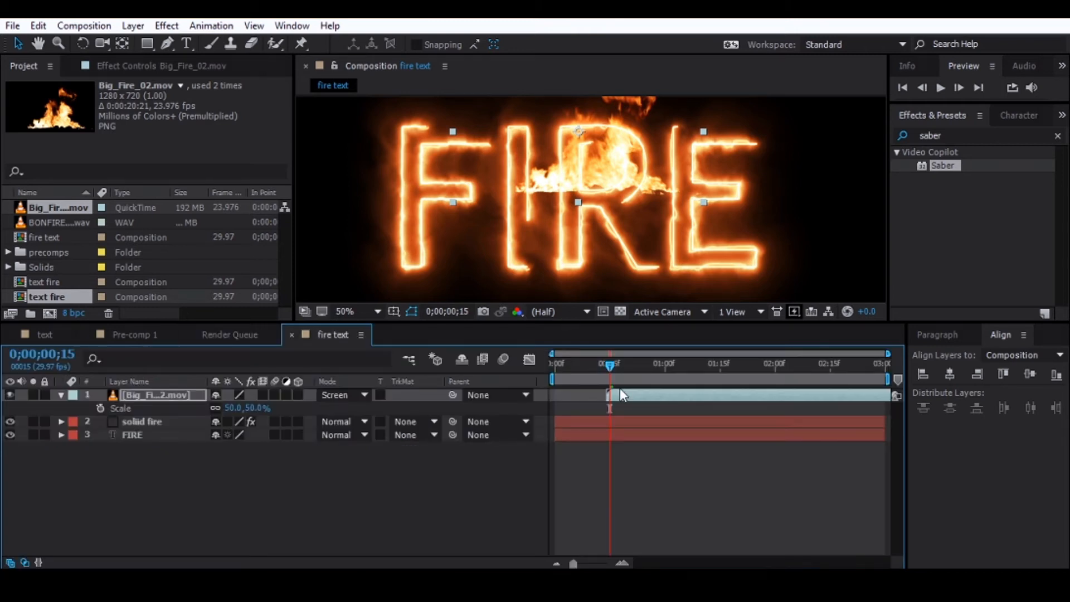
{"action": "left_click", "coordinate": [162, 392]}
{"action": "left_click", "coordinate": [168, 44]}
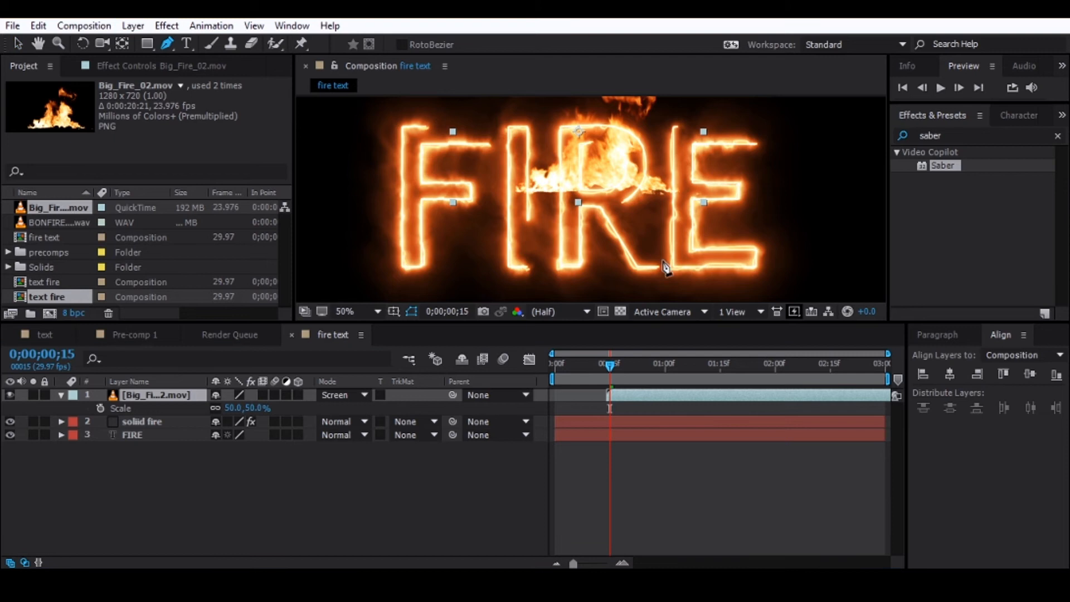
{"action": "left_click", "coordinate": [559, 191]}
{"action": "left_click_drag", "start_coordinate": [561, 128], "coordinate": [570, 118]}
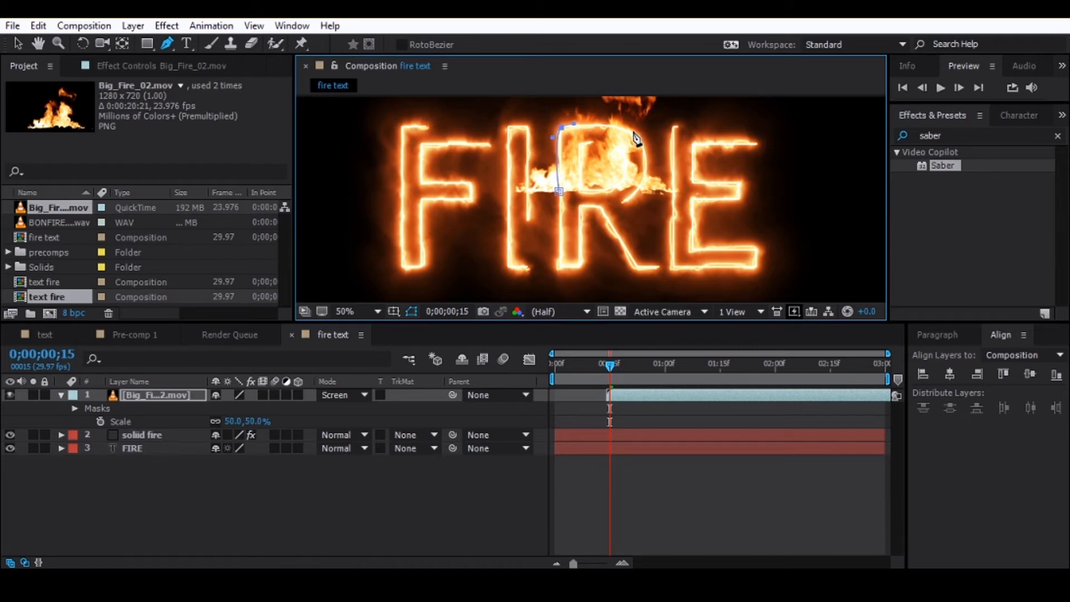
{"action": "scroll", "coordinate": [618, 111], "scroll_direction": "up", "scroll_amount": 3}
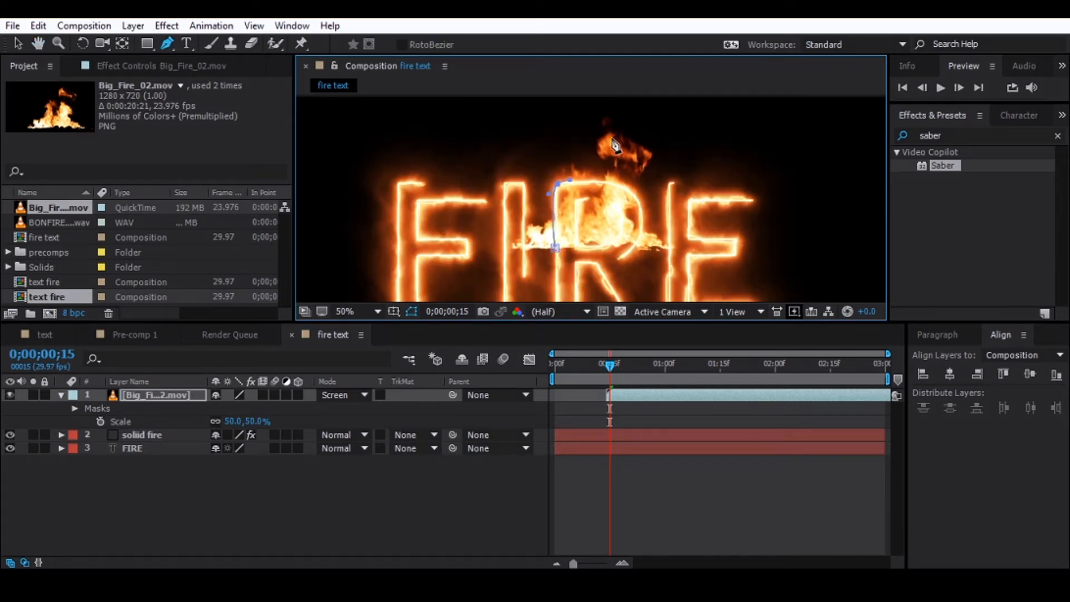
{"action": "left_click_drag", "start_coordinate": [594, 119], "coordinate": [684, 150]}
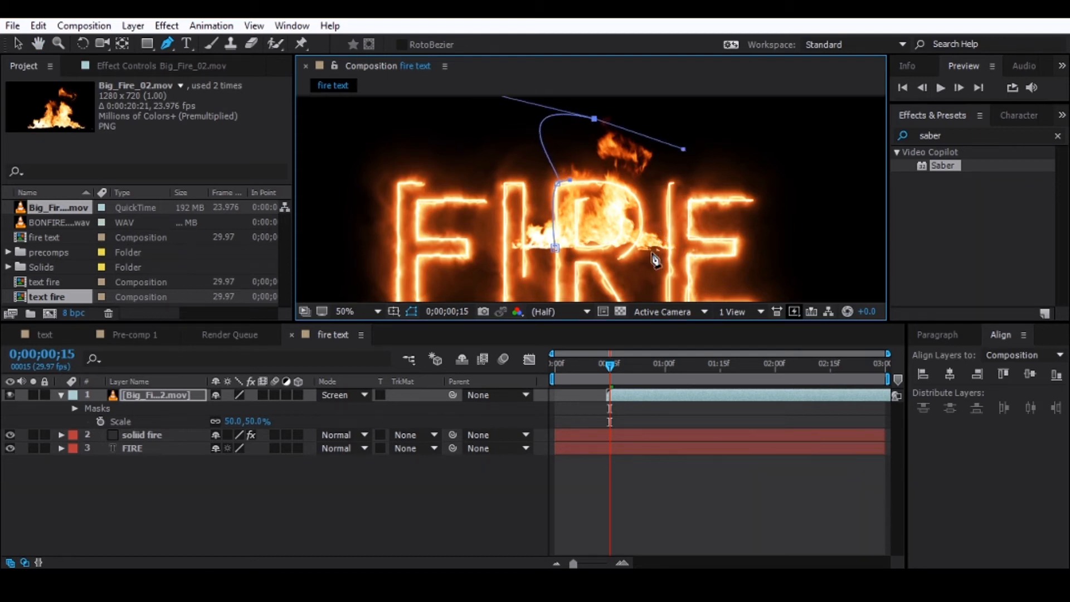
{"action": "left_click_drag", "start_coordinate": [647, 231], "coordinate": [634, 261]}
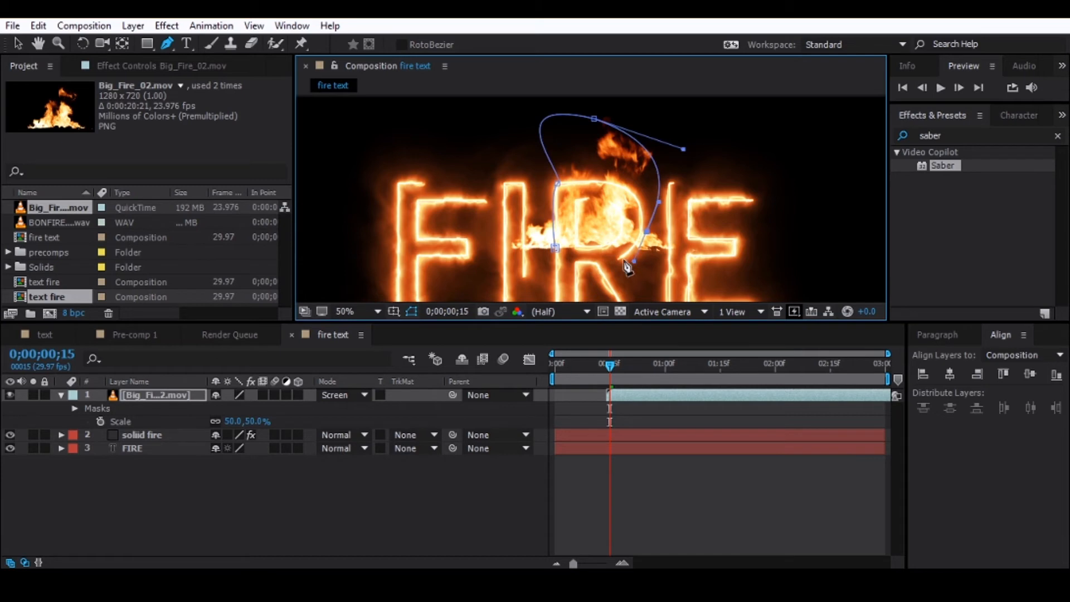
{"action": "left_click", "coordinate": [621, 257], "text": "ctrl"}
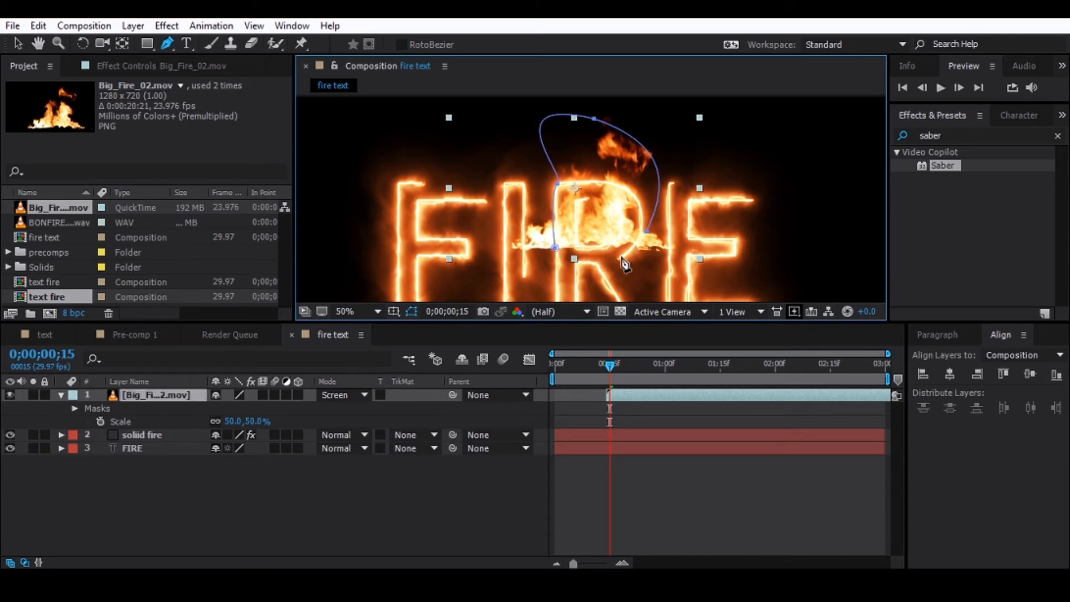
{"action": "key", "text": "ctrl+z"}
- Continue the mask down the right side of the R's bowl and close it along the base of the flames
{"action": "left_click_drag", "start_coordinate": [655, 198], "coordinate": [654, 220]}
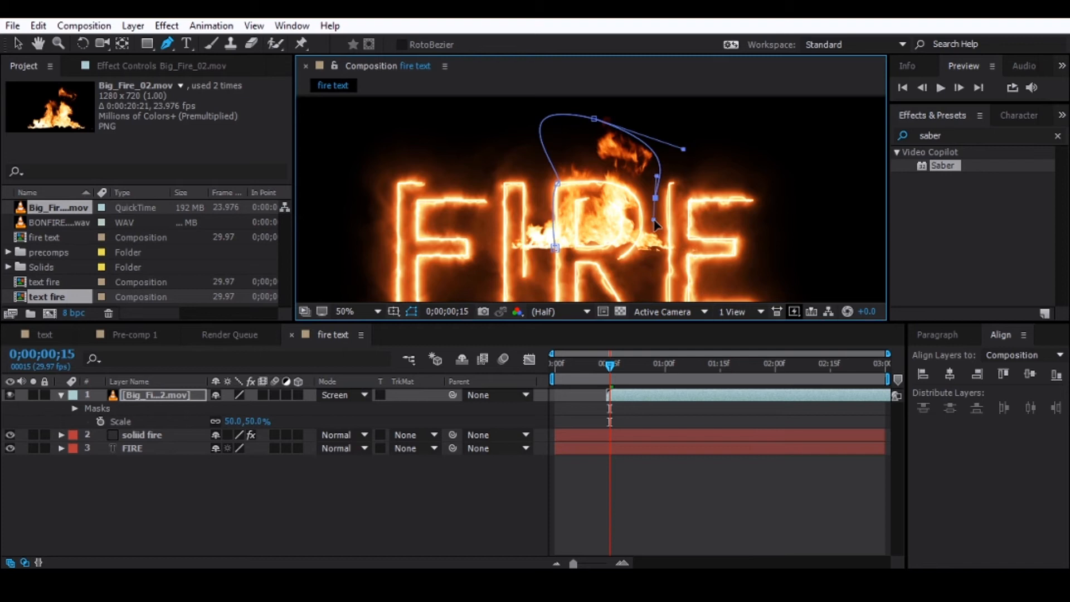
{"action": "left_click", "coordinate": [635, 251]}
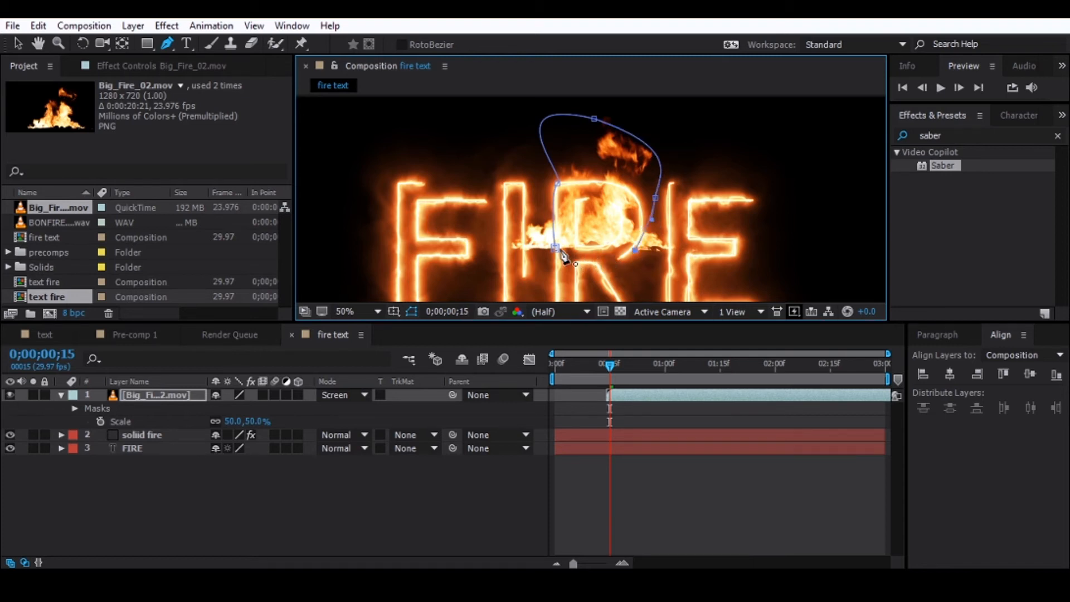
{"action": "left_click", "coordinate": [555, 246]}
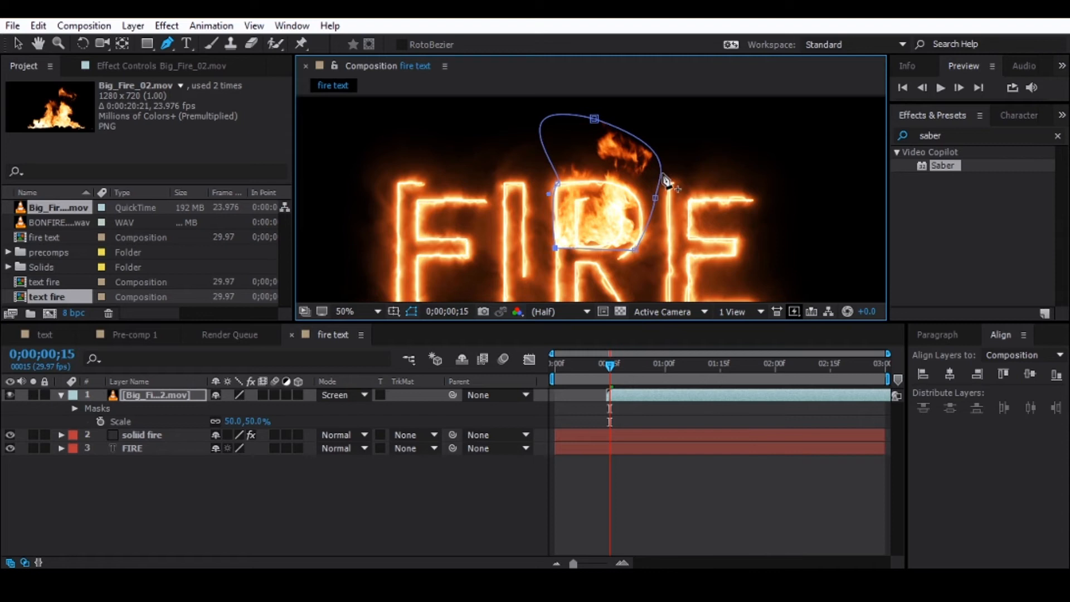
{"action": "scroll", "coordinate": [704, 189], "scroll_direction": "down", "scroll_amount": 2}
{"action": "scroll", "coordinate": [706, 190], "scroll_direction": "down", "scroll_amount": 1}
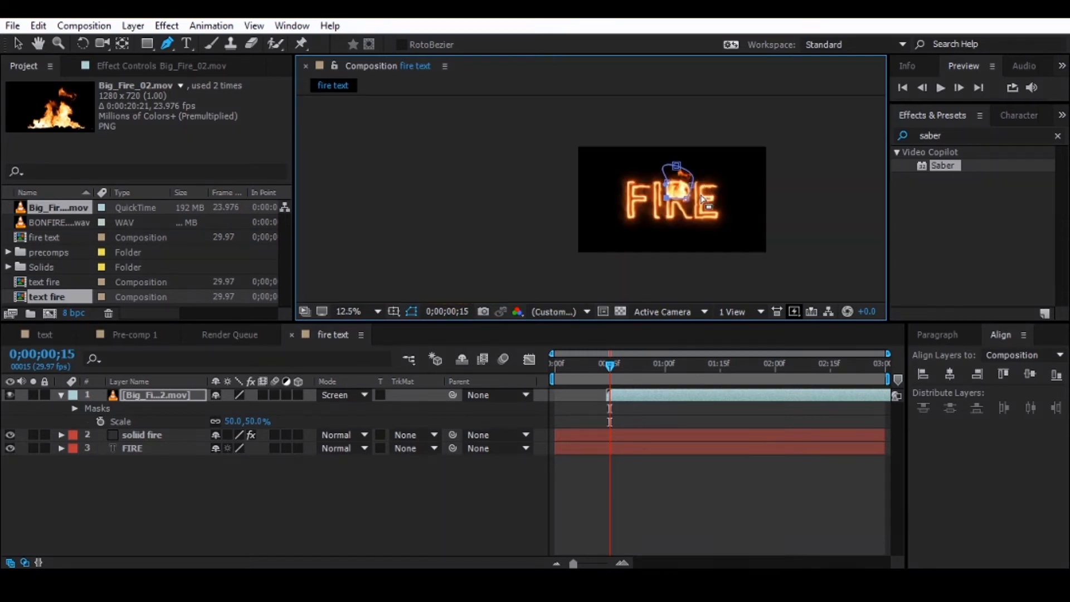
{"action": "scroll", "coordinate": [707, 189], "scroll_direction": "up", "scroll_amount": 3}
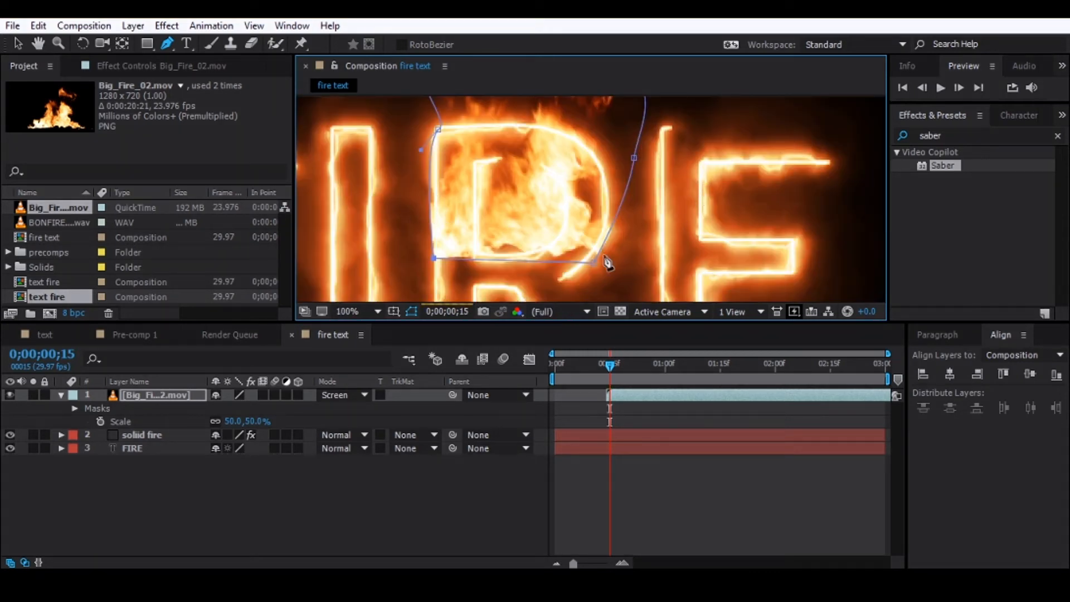
{"action": "scroll", "coordinate": [608, 223], "scroll_direction": "down", "scroll_amount": 2}
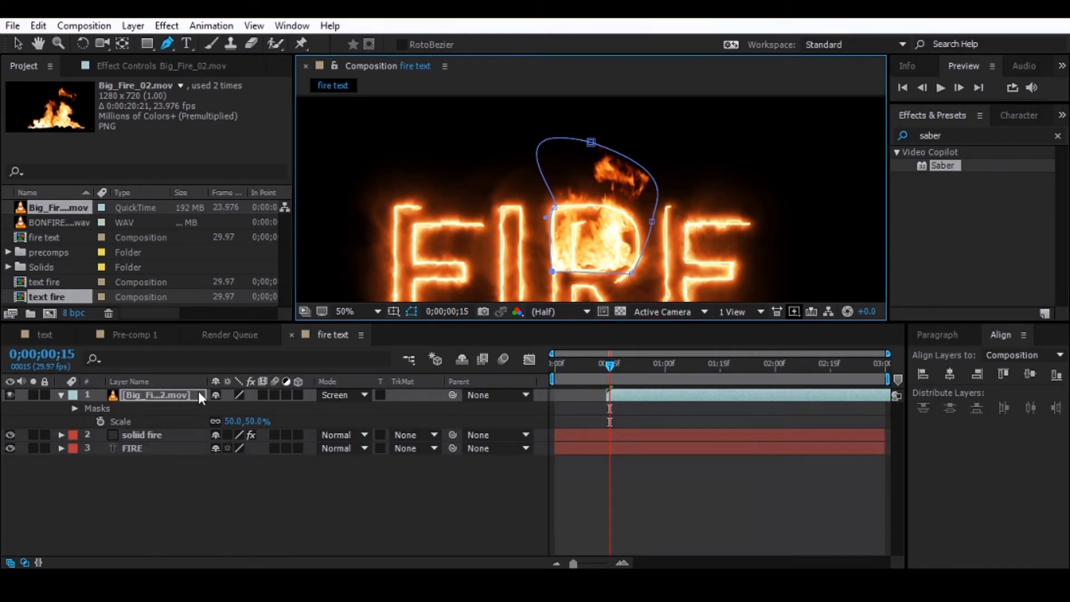
- Reveal the mask properties of the Big_Fire_02.mov layer and set Mask 1's feather to 76 pixels
{"action": "left_click", "coordinate": [170, 394]}
{"action": "left_click", "coordinate": [61, 395]}
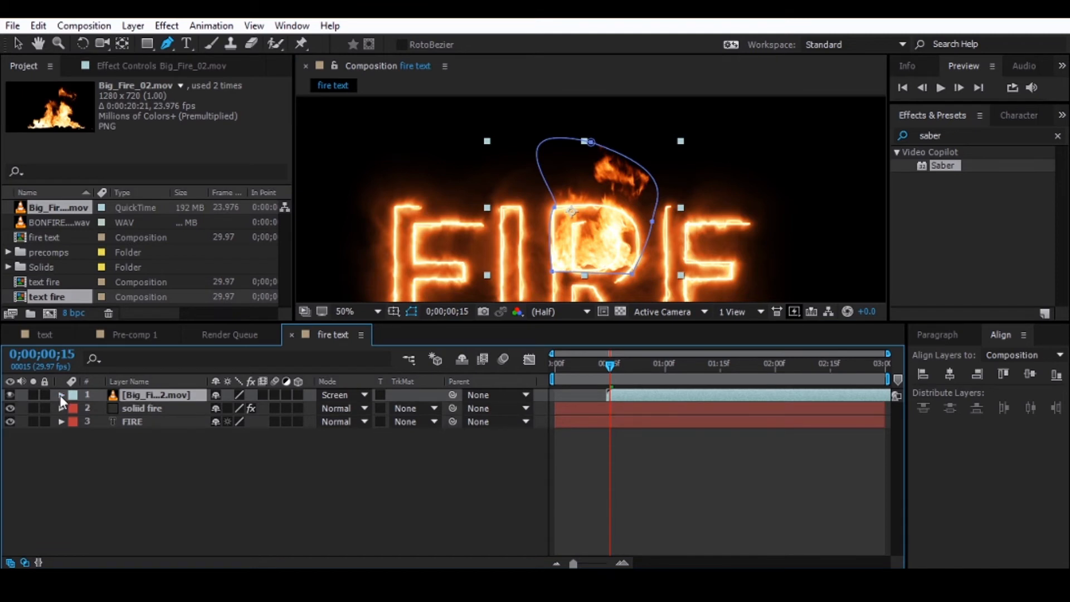
{"action": "key", "text": "m"}
{"action": "key", "text": "m"}
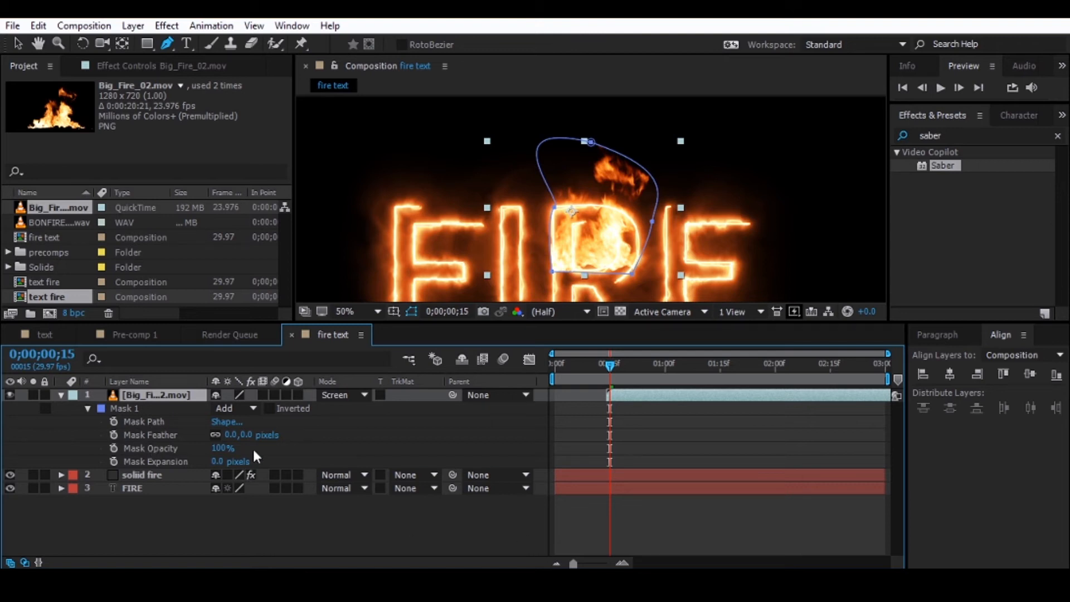
{"action": "left_click_drag", "start_coordinate": [237, 443], "coordinate": [328, 447]}
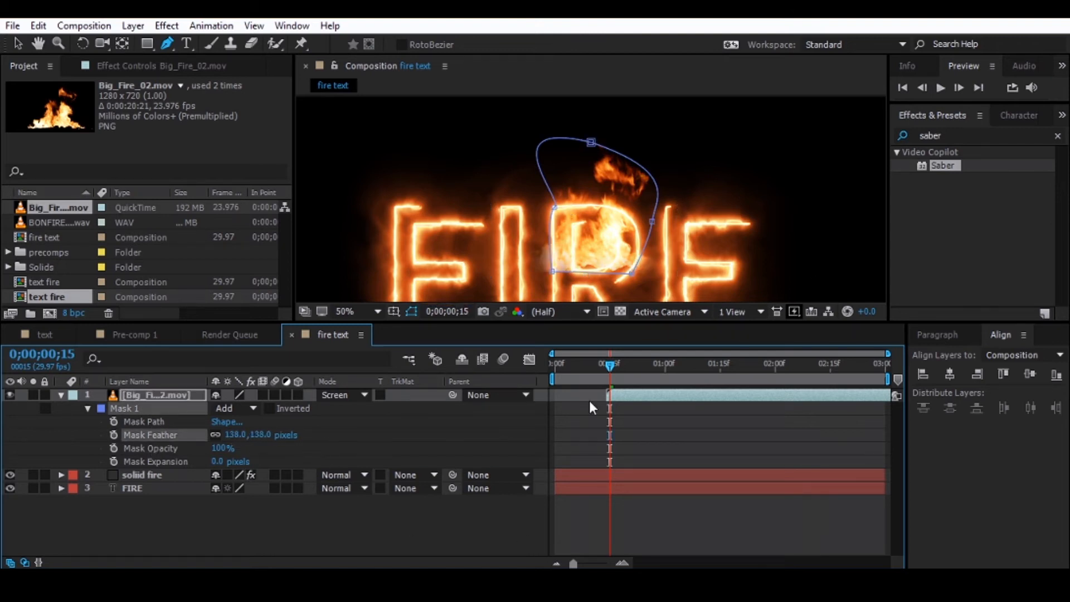
{"action": "mouse_move", "coordinate": [237, 436]}
{"action": "left_mouse_down"}
{"action": "mouse_move", "coordinate": [218, 434]}
{"action": "mouse_move", "coordinate": [229, 436]}
{"action": "left_mouse_up"}
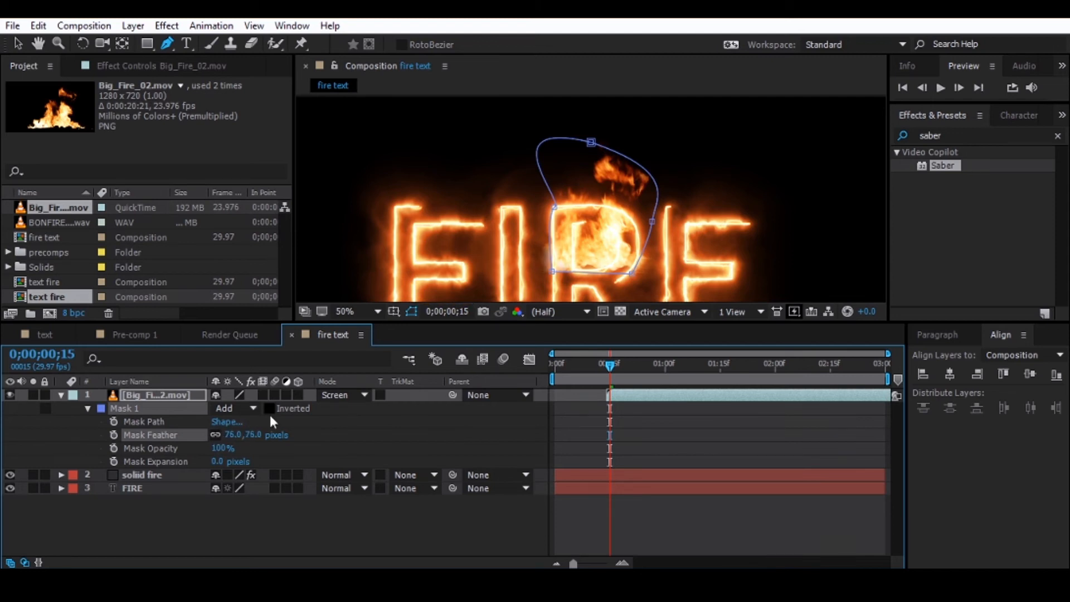
{"action": "scroll", "coordinate": [654, 240], "scroll_direction": "down", "scroll_amount": 2}
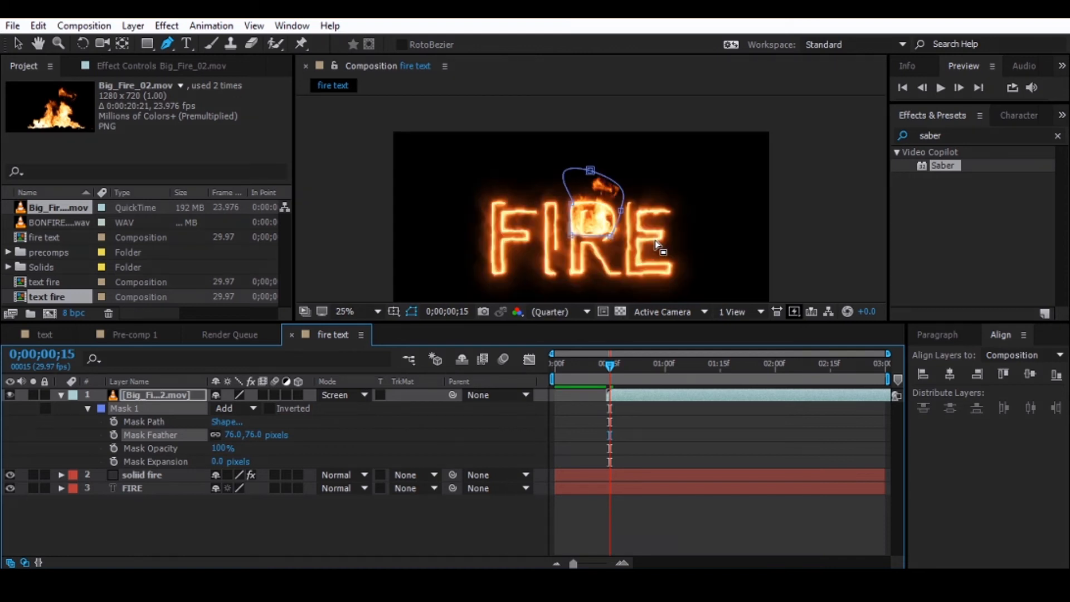
- Hide the mask outlines in the composition view and preview the flames over the R from 0;00;00;15
{"action": "left_click", "coordinate": [412, 311]}
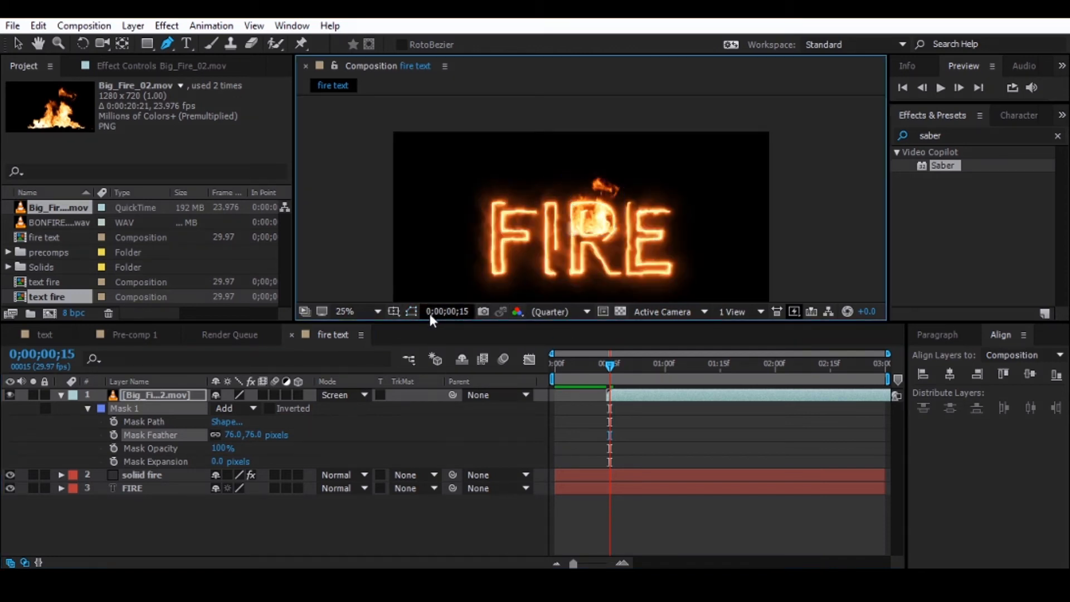
{"action": "key", "text": "space"}
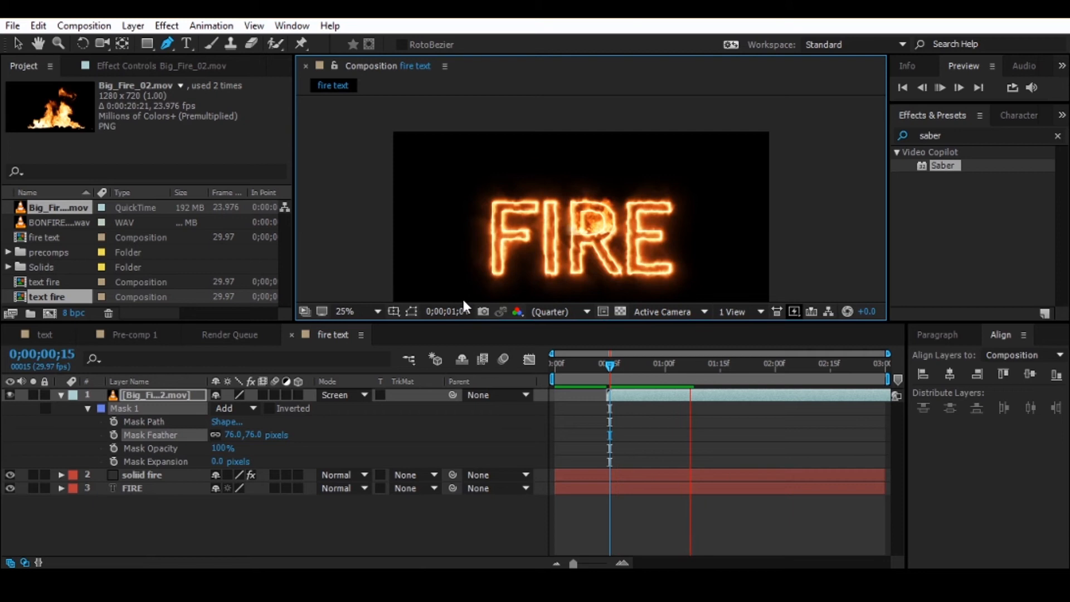
{"action": "key", "text": "space"}
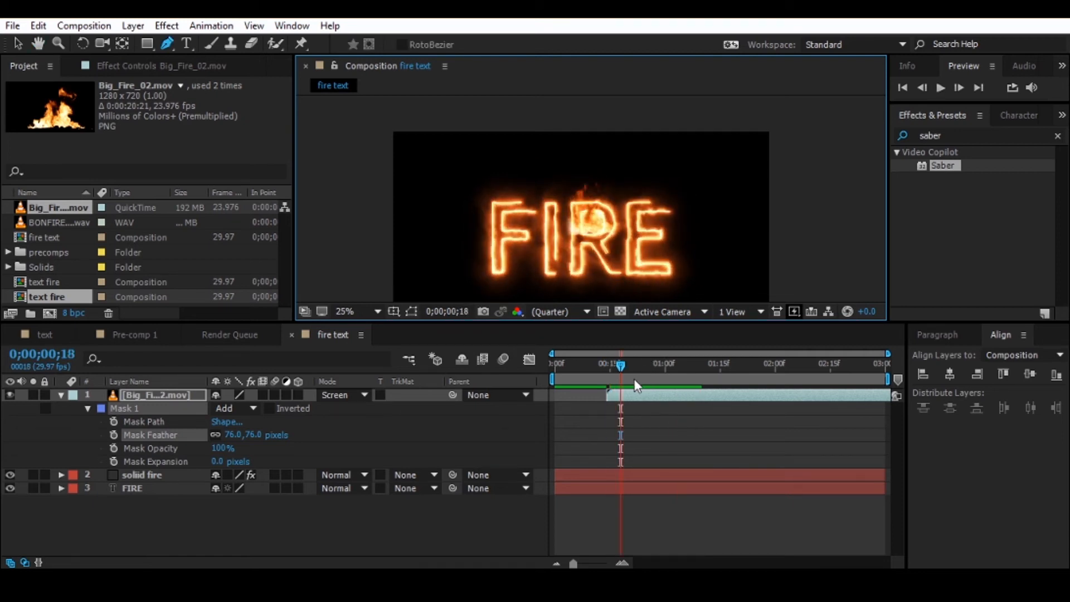
{"action": "left_click_drag", "start_coordinate": [625, 370], "coordinate": [612, 379]}
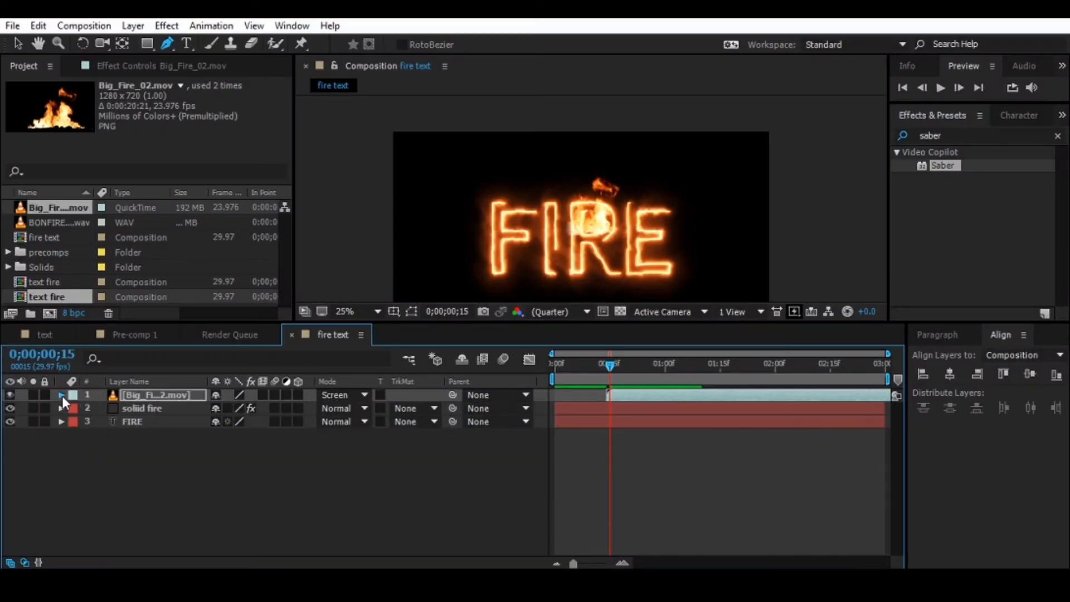
- Duplicate the masked Big_Fire_02.mov layer and move the copy from the R onto the upper part of the letter F
{"action": "left_click", "coordinate": [61, 395]}
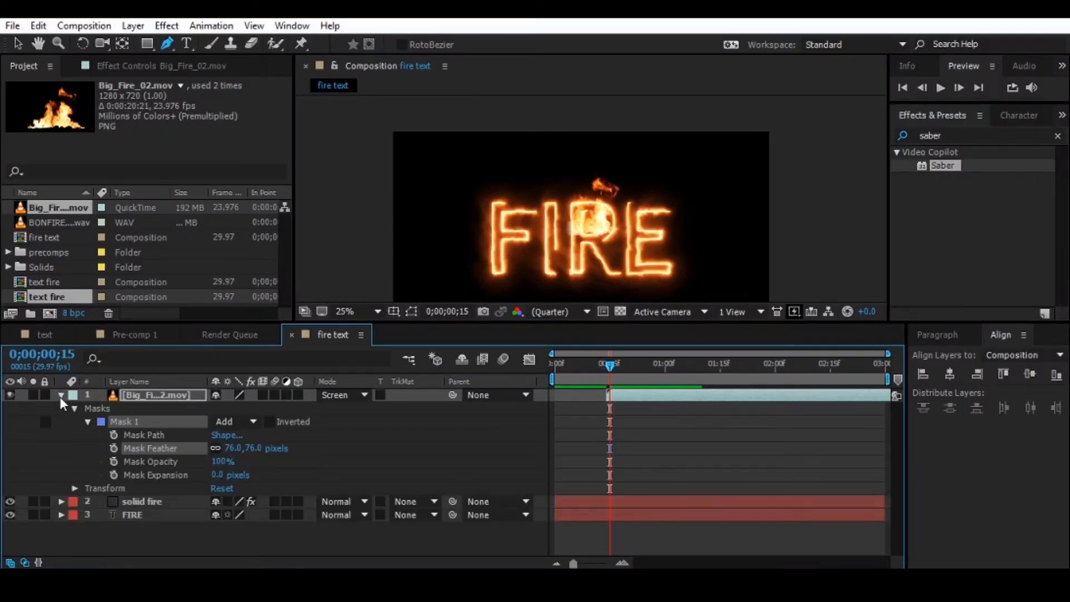
{"action": "left_click", "coordinate": [61, 395]}
{"action": "left_click", "coordinate": [127, 409]}
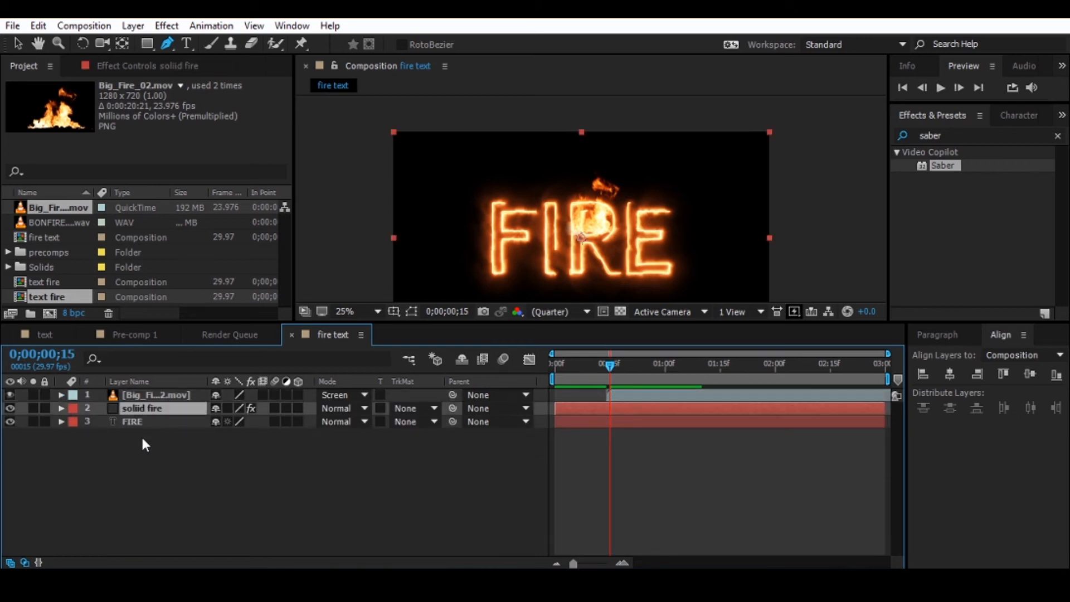
{"action": "left_click", "coordinate": [143, 400]}
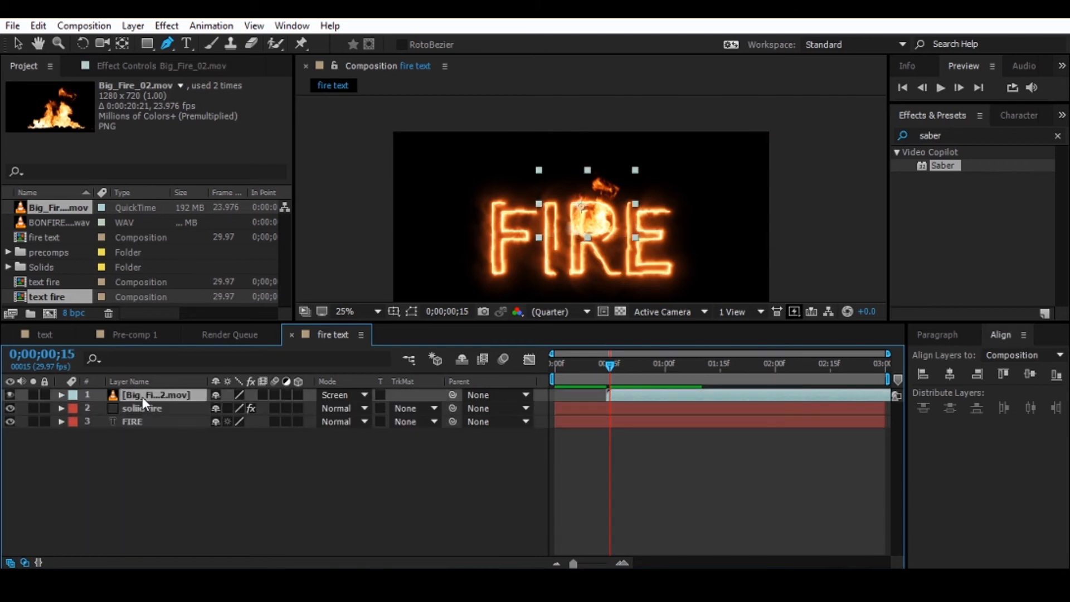
{"action": "key", "text": "ctrl+d"}
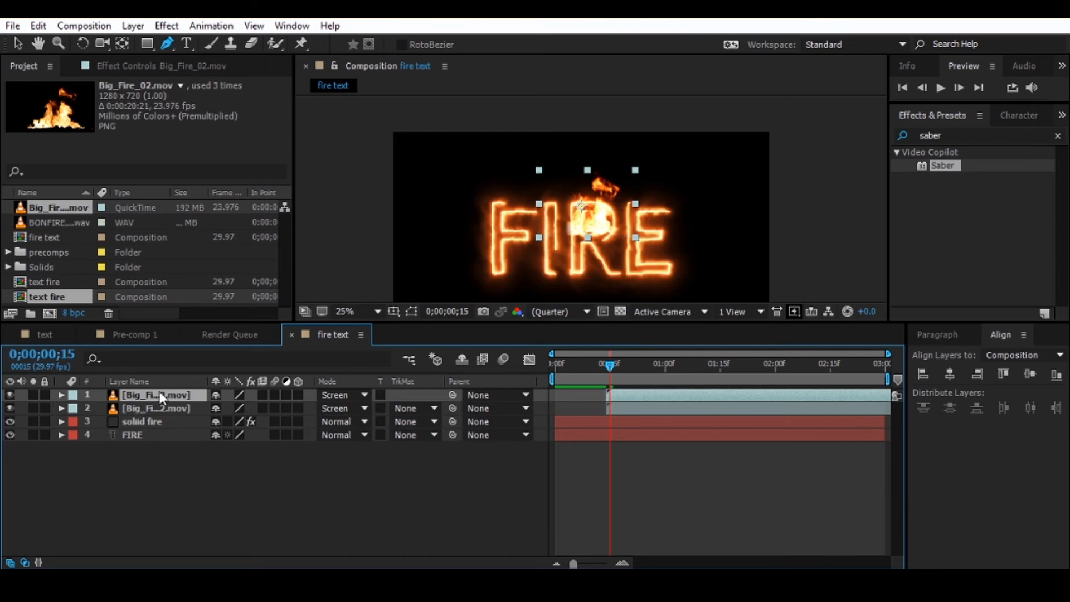
{"action": "left_click", "coordinate": [17, 44]}
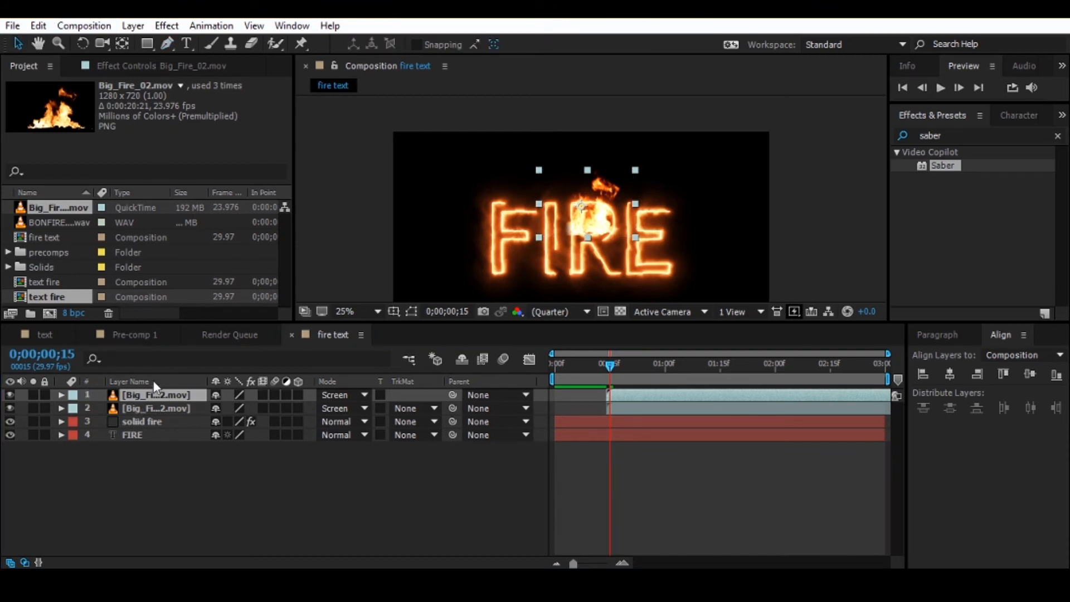
{"action": "left_click_drag", "start_coordinate": [579, 222], "coordinate": [506, 224]}
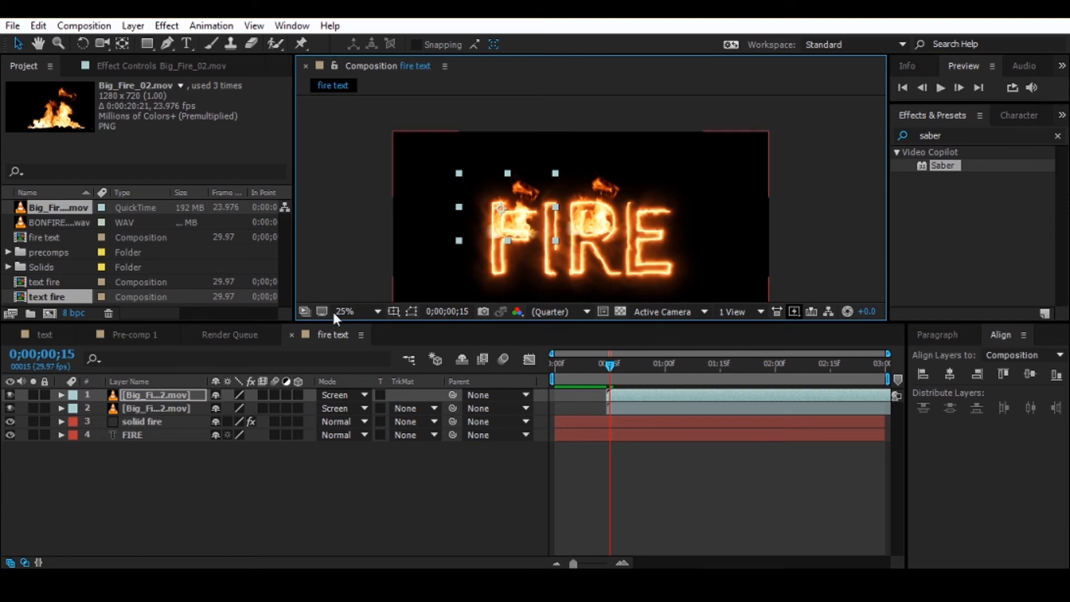
- Scale the F's Big_Fire_02.mov layer to 39% and shift its flames slightly lower on the letter
{"action": "left_click", "coordinate": [161, 395]}
{"action": "key", "text": "s"}
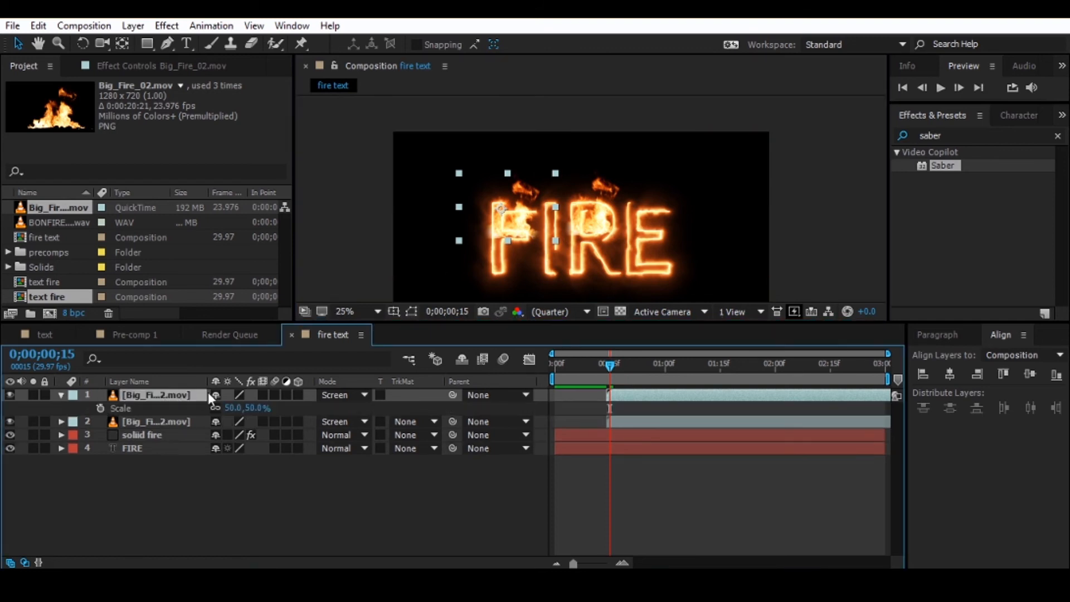
{"action": "left_click_drag", "start_coordinate": [230, 407], "coordinate": [223, 408]}
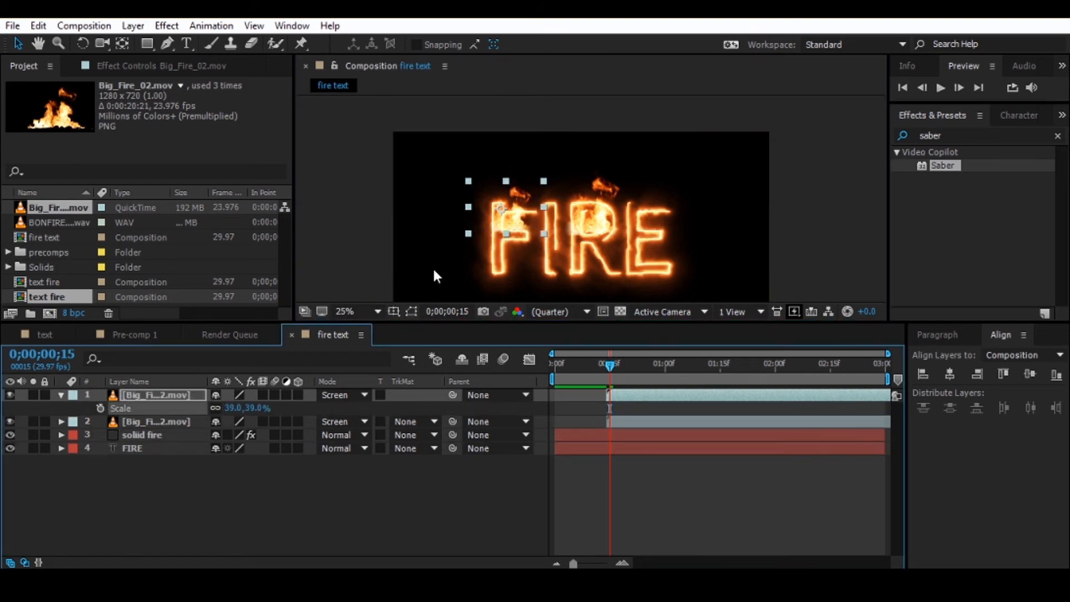
{"action": "left_click_drag", "start_coordinate": [519, 216], "coordinate": [517, 233]}
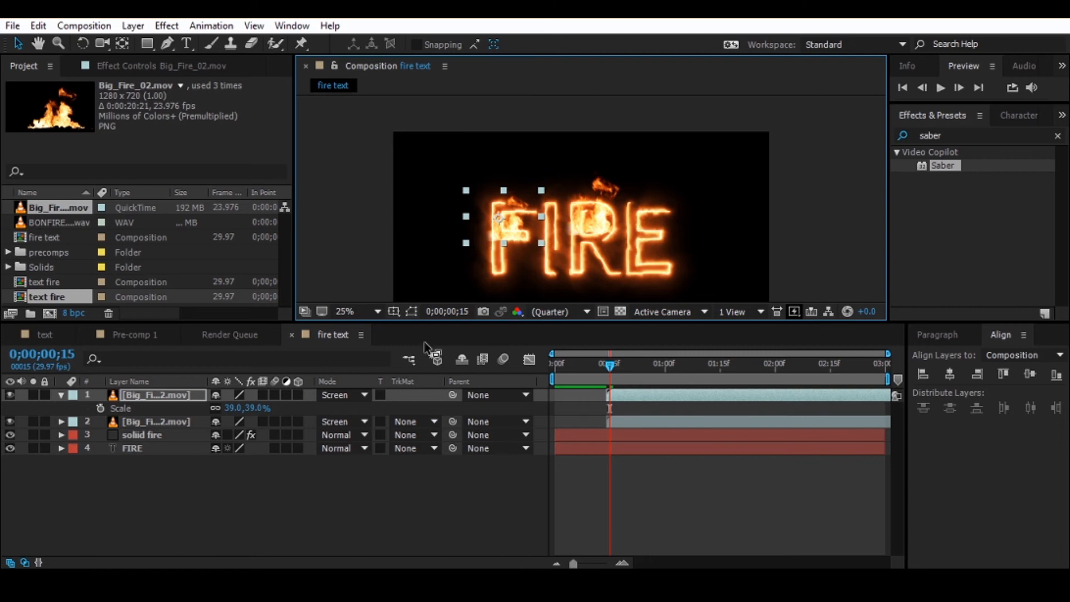
- Preview the animation with flames on the letters F and R, stopping at 0;00;01;08
{"action": "left_click", "coordinate": [282, 487]}
{"action": "key", "text": "space"}
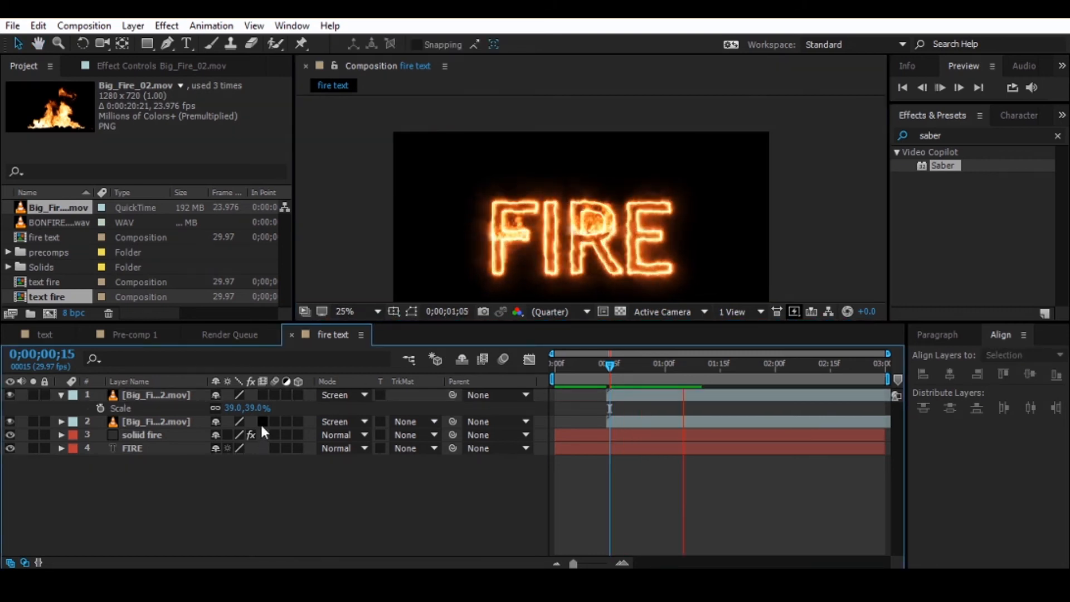
{"action": "key", "text": "space"}
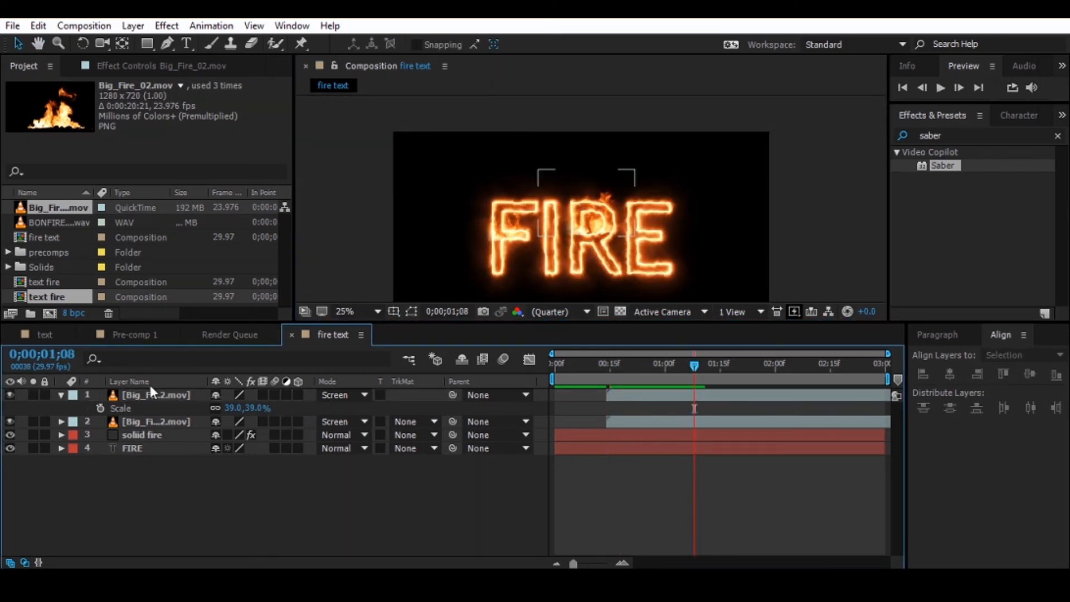
- Duplicate the F's 39% Big_Fire_02.mov layer and move the copy onto the upper part of the letter E
{"action": "left_click", "coordinate": [153, 400]}
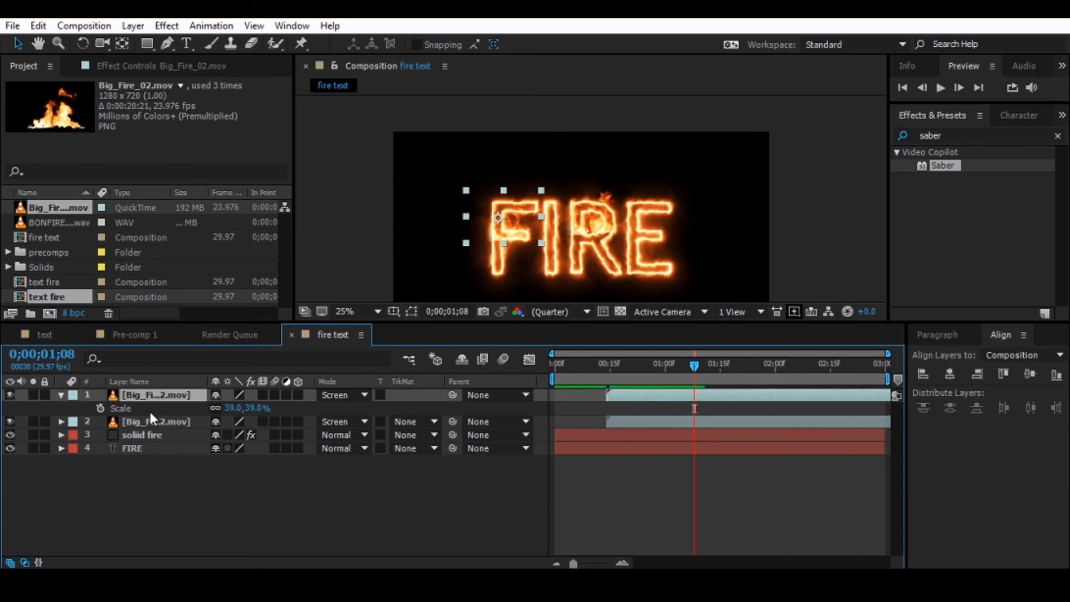
{"action": "key", "text": "ctrl+d"}
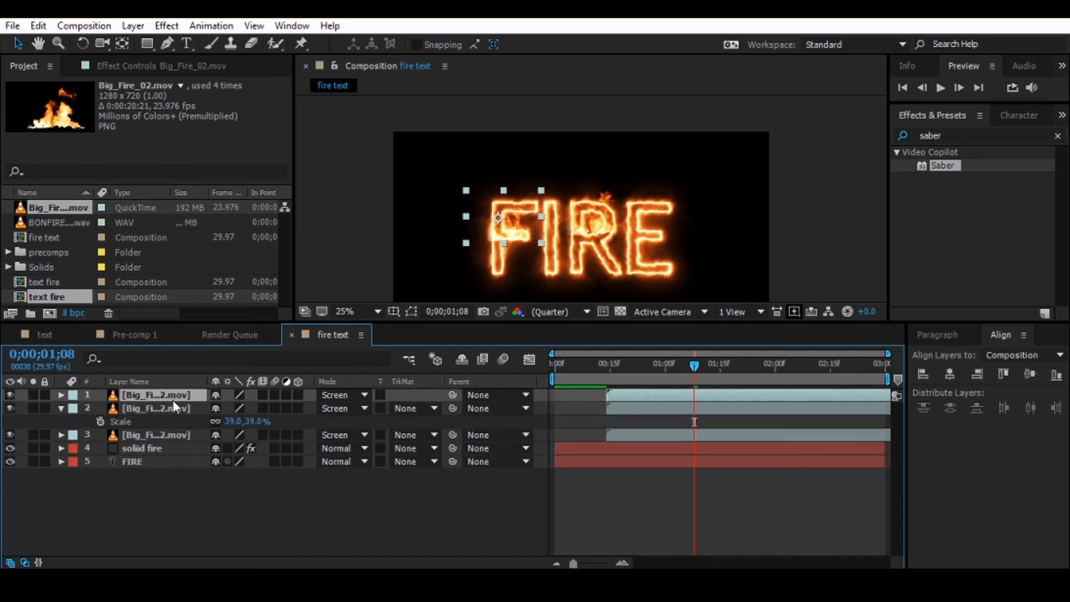
{"action": "left_click_drag", "start_coordinate": [519, 226], "coordinate": [656, 222]}
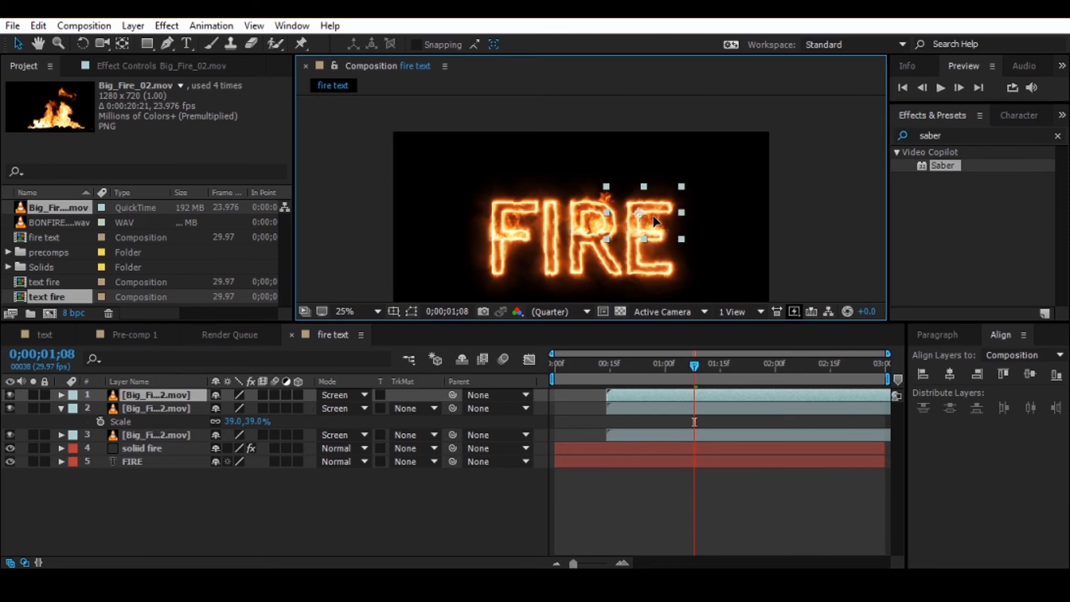
- Duplicate the E's Big_Fire_02.mov layer, then move the copy onto the letter I and narrow it to suit the letter
{"action": "left_click", "coordinate": [144, 397]}
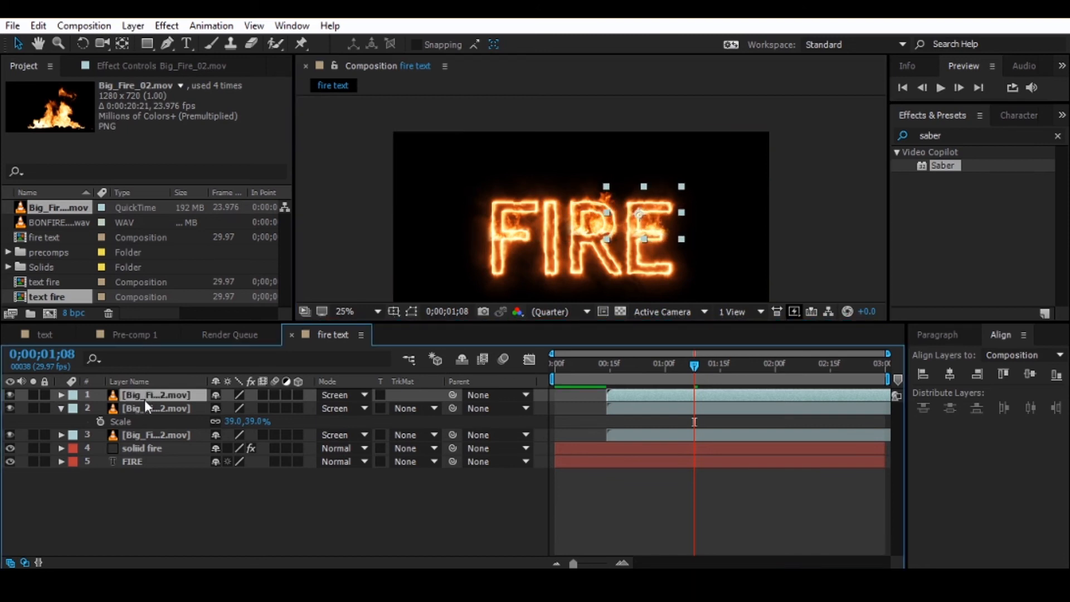
{"action": "key", "text": "ctrl+d"}
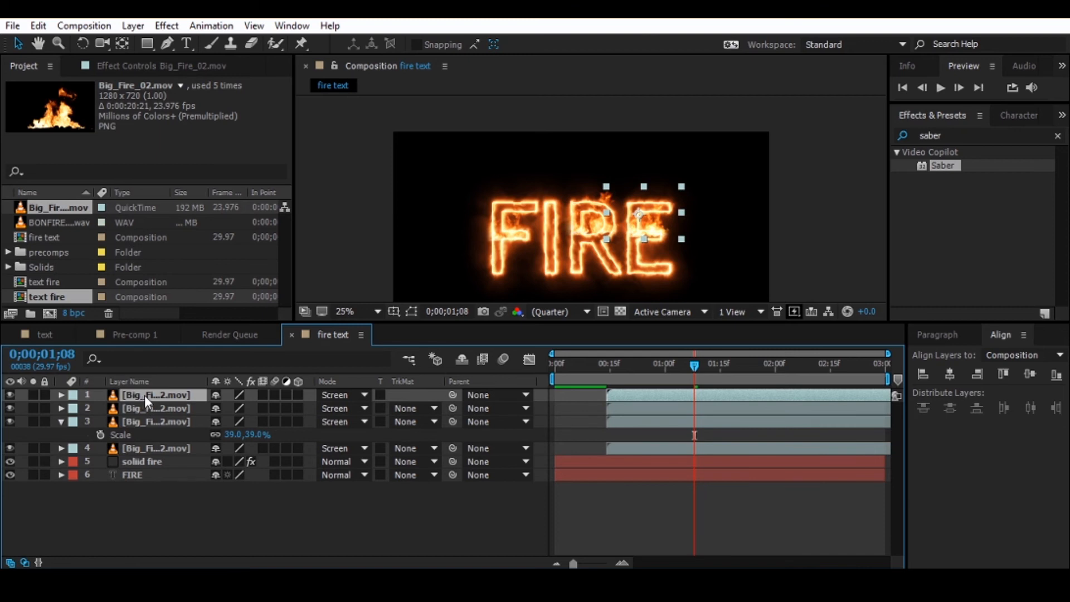
{"action": "left_click_drag", "start_coordinate": [649, 220], "coordinate": [546, 219]}
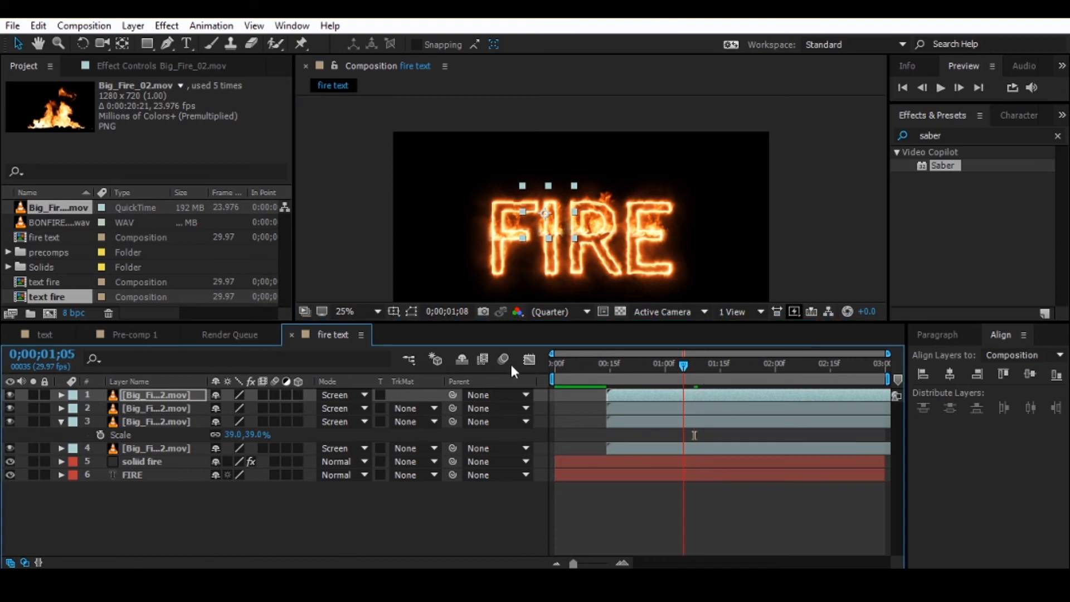
- Preview the composition from the first frame to check the flames on all four letters, stopping at 0;00;00;18
{"action": "key", "text": "Home"}
{"action": "key", "text": "space"}
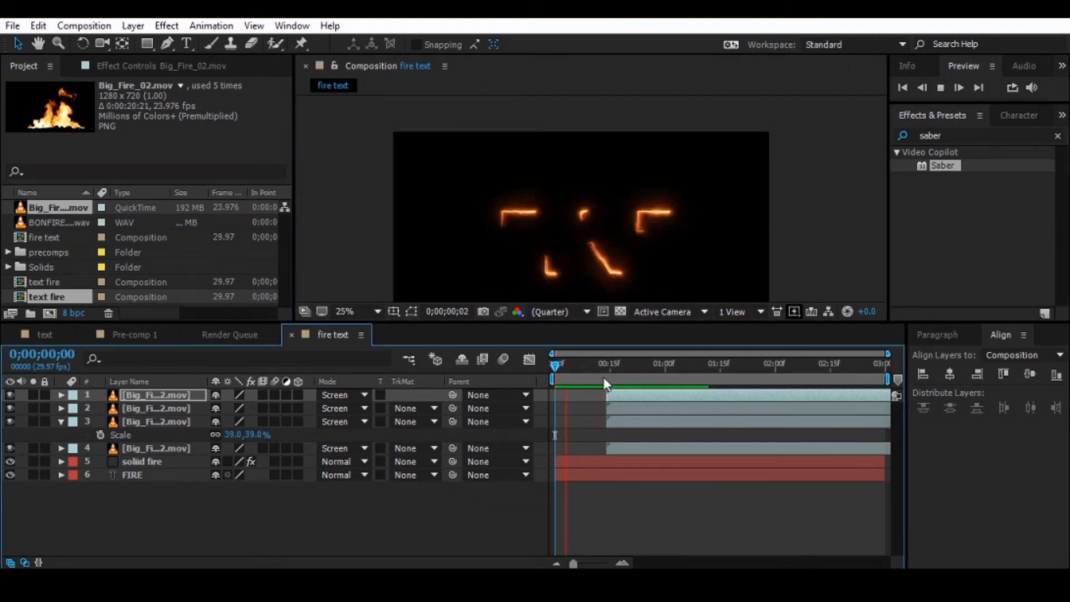
{"action": "key", "text": "space"}
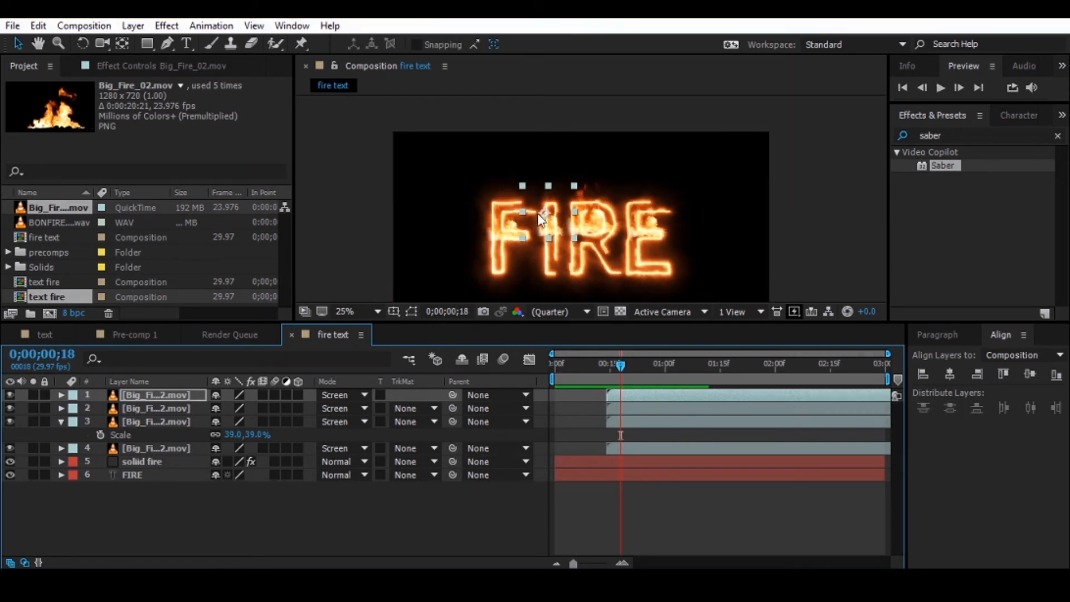
- Delete Mask 1 from the Big_Fire_02.mov layer over the letter I
{"action": "scroll", "coordinate": [541, 220], "scroll_direction": "up", "scroll_amount": 4}
{"action": "left_click_drag", "start_coordinate": [531, 241], "coordinate": [535, 259]}
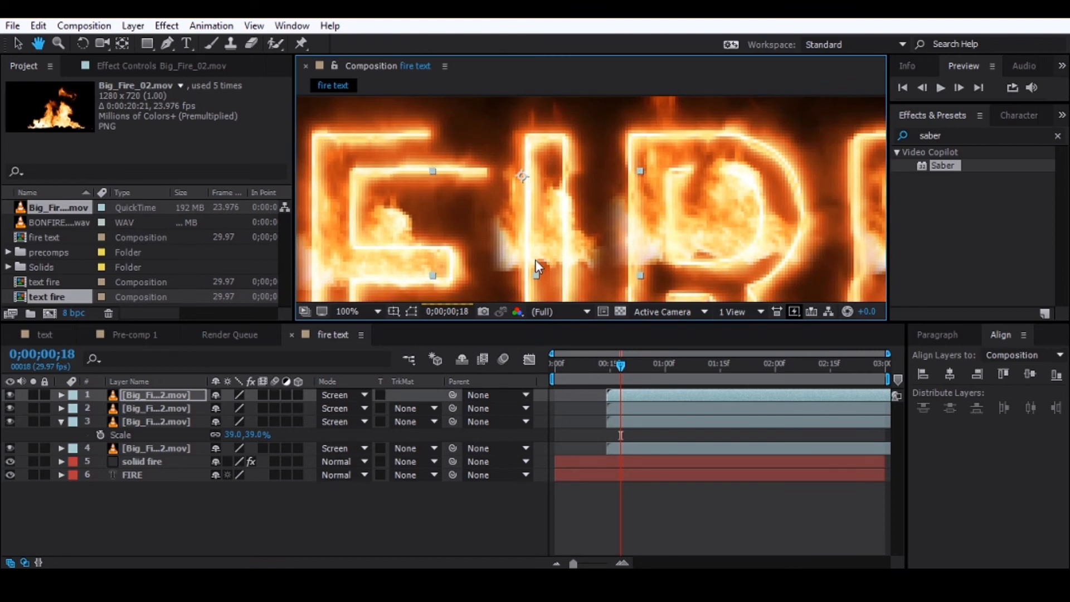
{"action": "left_click", "coordinate": [169, 46]}
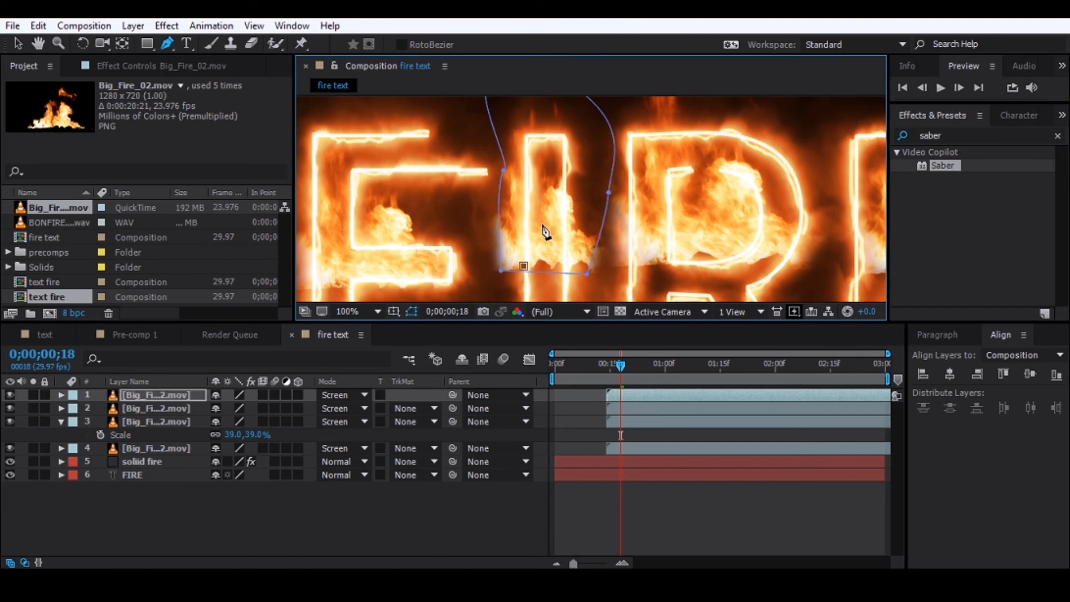
{"action": "left_click", "coordinate": [154, 408]}
{"action": "left_click", "coordinate": [151, 396]}
{"action": "key", "text": "m"}
{"action": "key", "text": "m"}
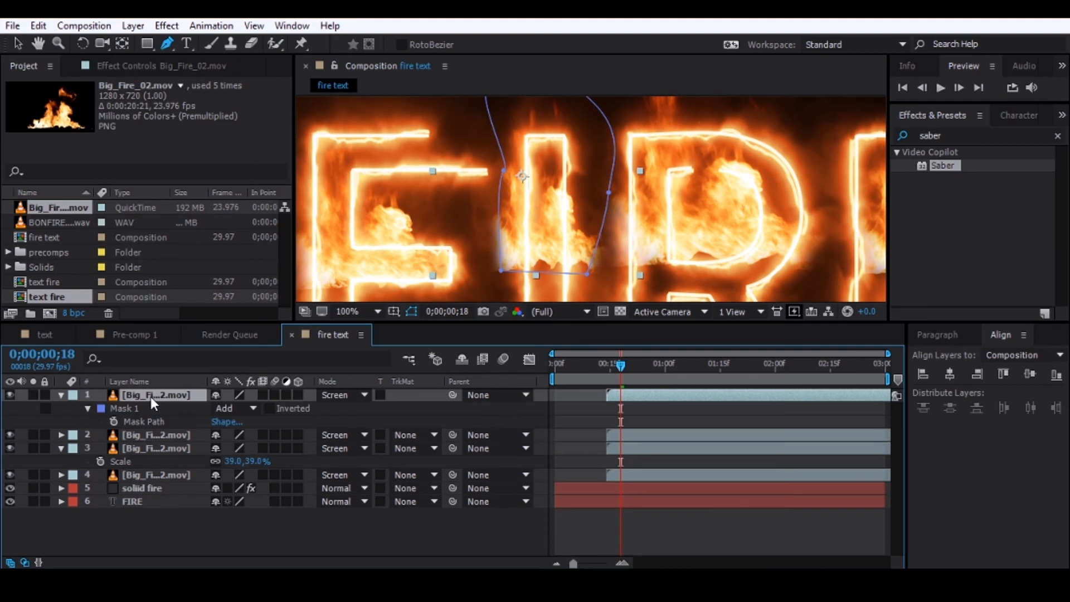
{"action": "left_click", "coordinate": [122, 409]}
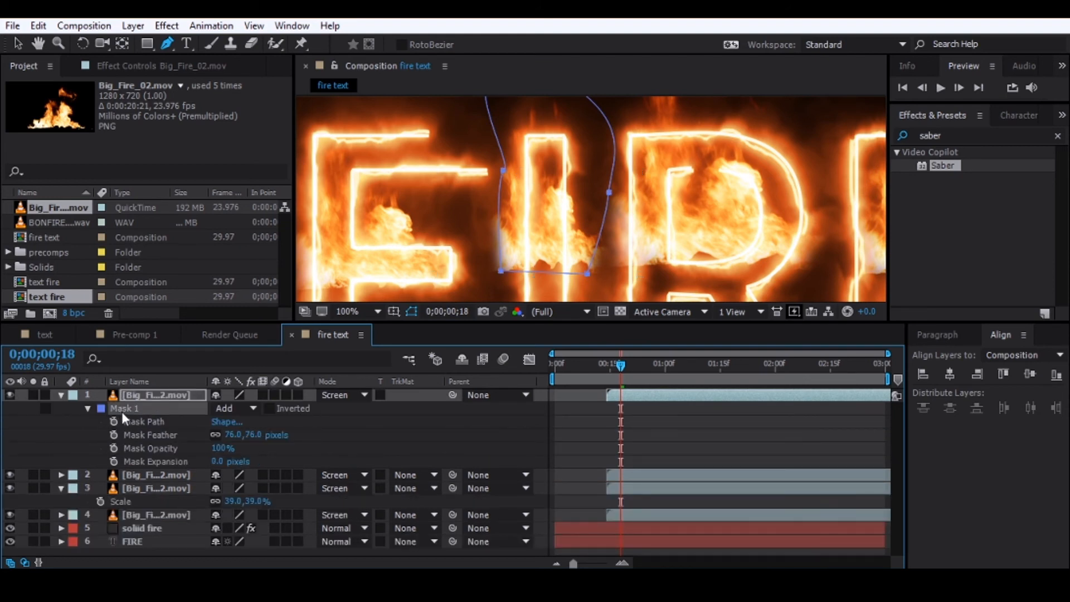
{"action": "key", "text": "Delete"}
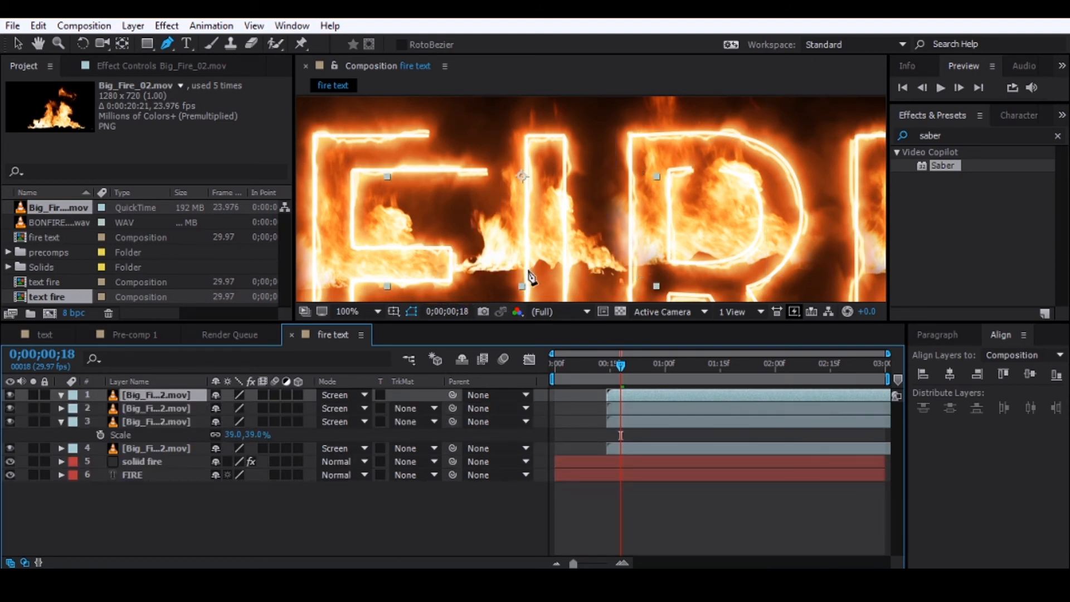
- Draw a closed Pen tool mask on the I's Big_Fire_02.mov layer, closely following the upper part of the letter down to the flame base
{"action": "left_click", "coordinate": [523, 269]}
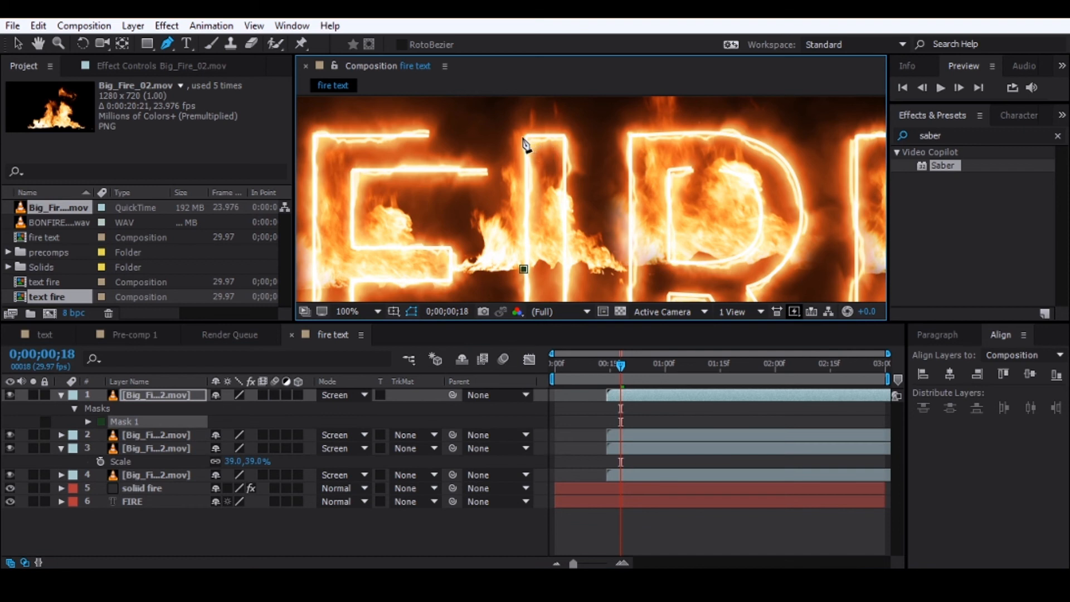
{"action": "left_click_drag", "start_coordinate": [514, 137], "coordinate": [522, 134]}
{"action": "left_click", "coordinate": [570, 126]}
{"action": "key", "text": "ctrl+z"}
{"action": "left_click_drag", "start_coordinate": [567, 130], "coordinate": [576, 144]}
{"action": "mouse_move", "coordinate": [580, 262]}
{"action": "left_mouse_down"}
{"action": "mouse_move", "coordinate": [584, 276]}
{"action": "mouse_move", "coordinate": [573, 264]}
{"action": "left_mouse_up"}
{"action": "left_click", "coordinate": [523, 268]}
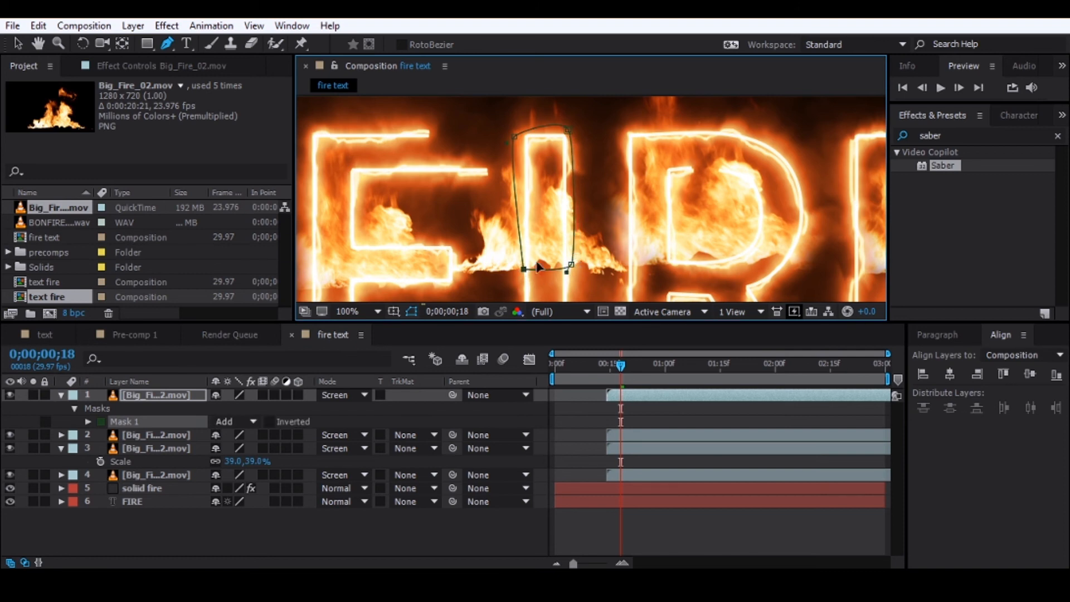
- Preview the newly masked flames on the I within the full word, return to 0;00;00;14 and collapse the layer's properties
{"action": "scroll", "coordinate": [597, 240], "scroll_direction": "down", "scroll_amount": 2}
{"action": "scroll", "coordinate": [597, 237], "scroll_direction": "down", "scroll_amount": 2}
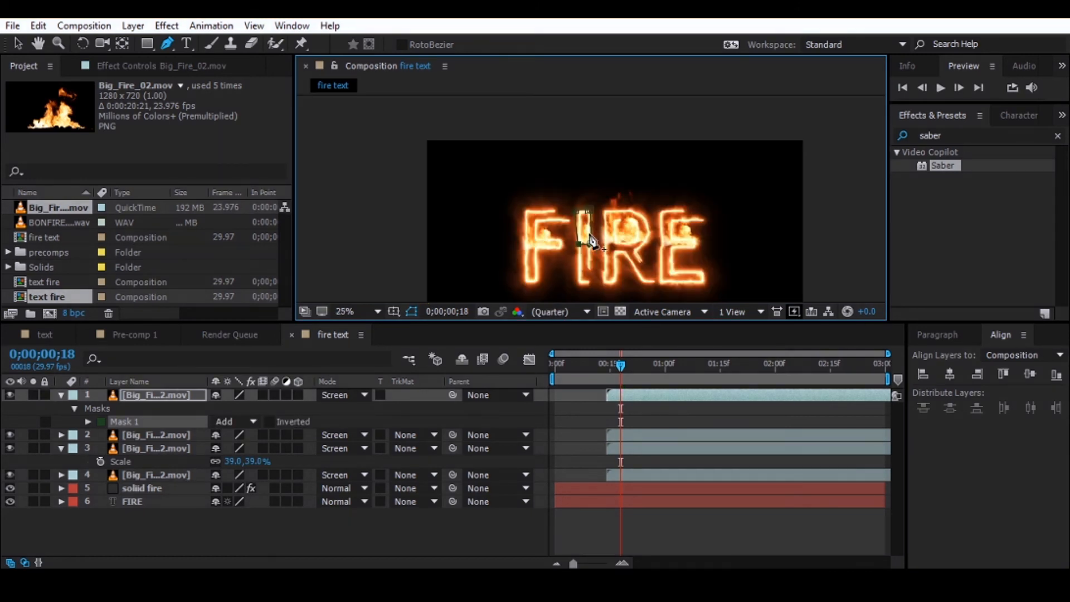
{"action": "key", "text": "space"}
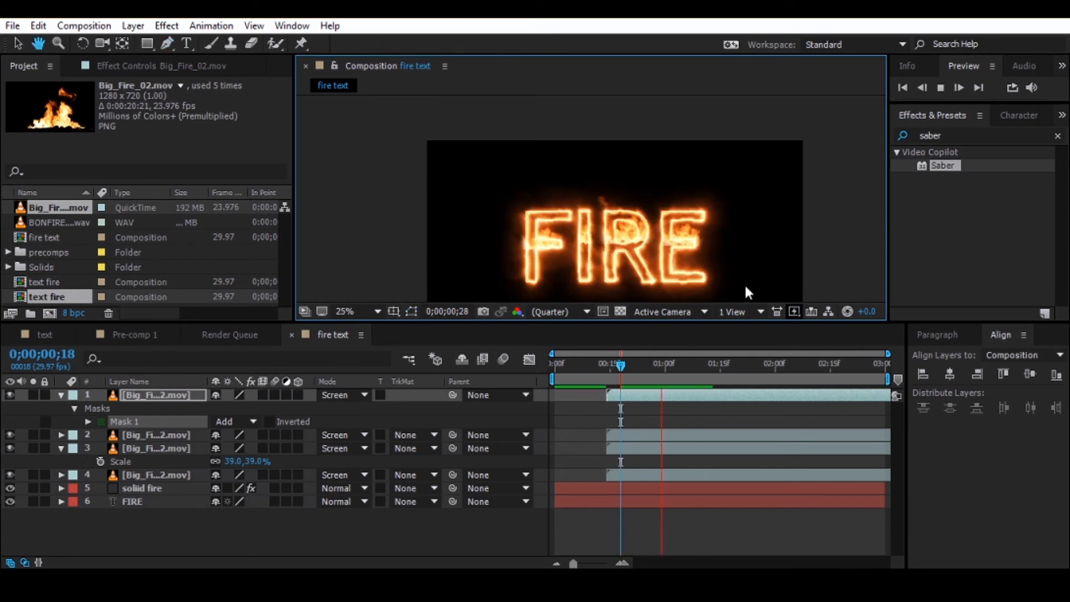
{"action": "key", "text": "space"}
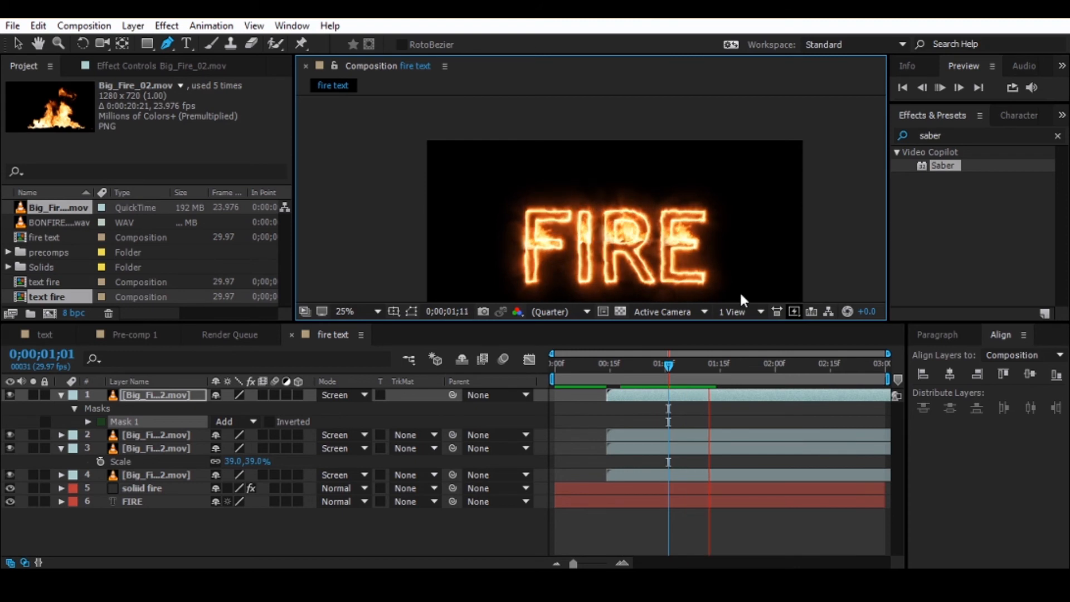
{"action": "left_click_drag", "start_coordinate": [682, 365], "coordinate": [607, 412]}
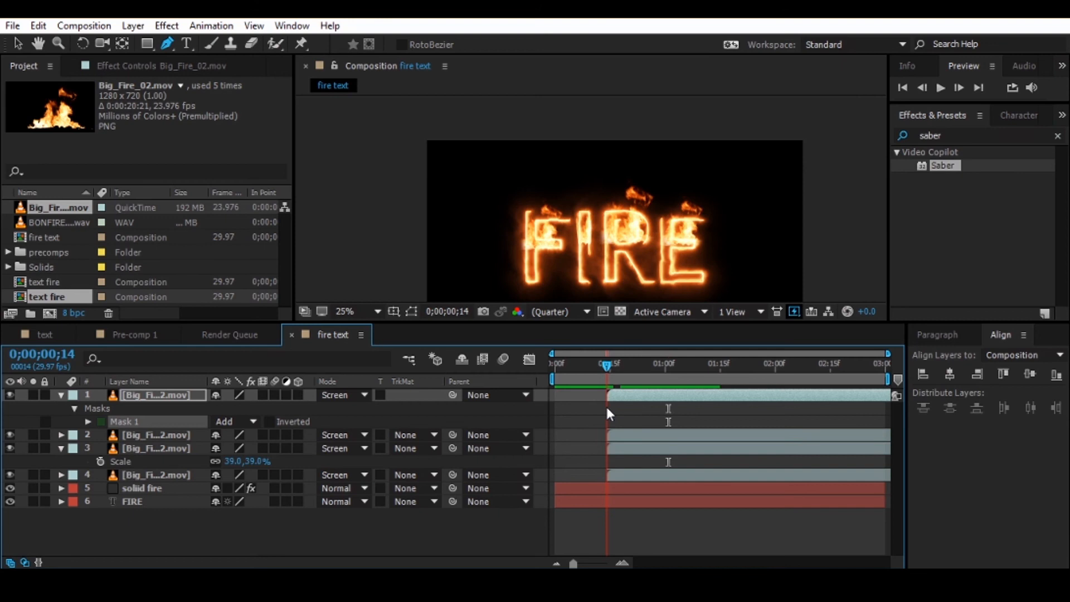
{"action": "left_click", "coordinate": [59, 397]}
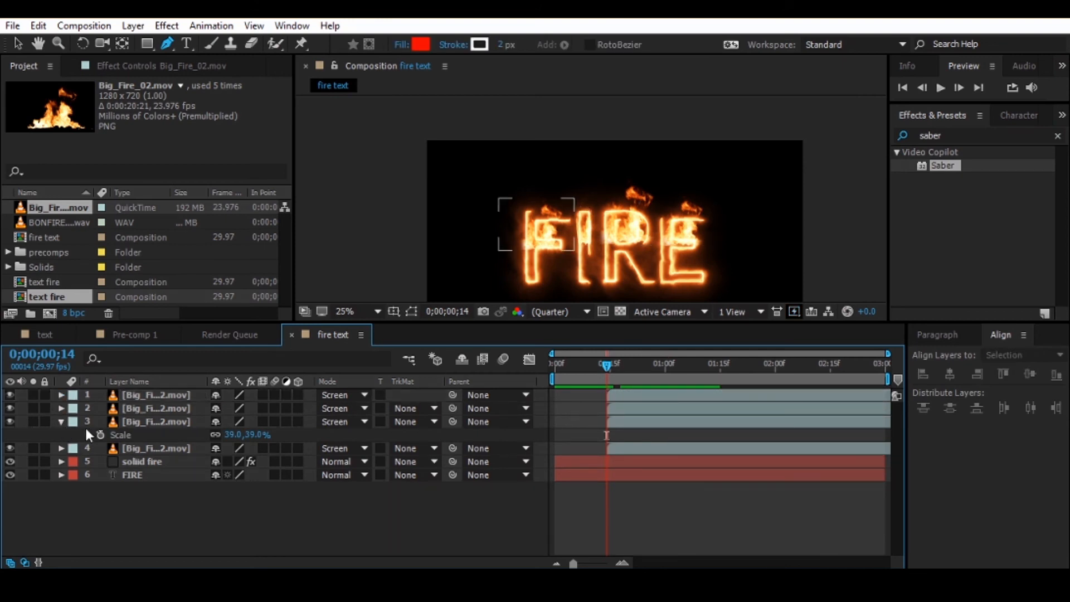
- Keyframe the Opacity of all four Big_Fire_02.mov layers at 0% at 0;00;00;14
{"action": "left_click", "coordinate": [59, 422]}
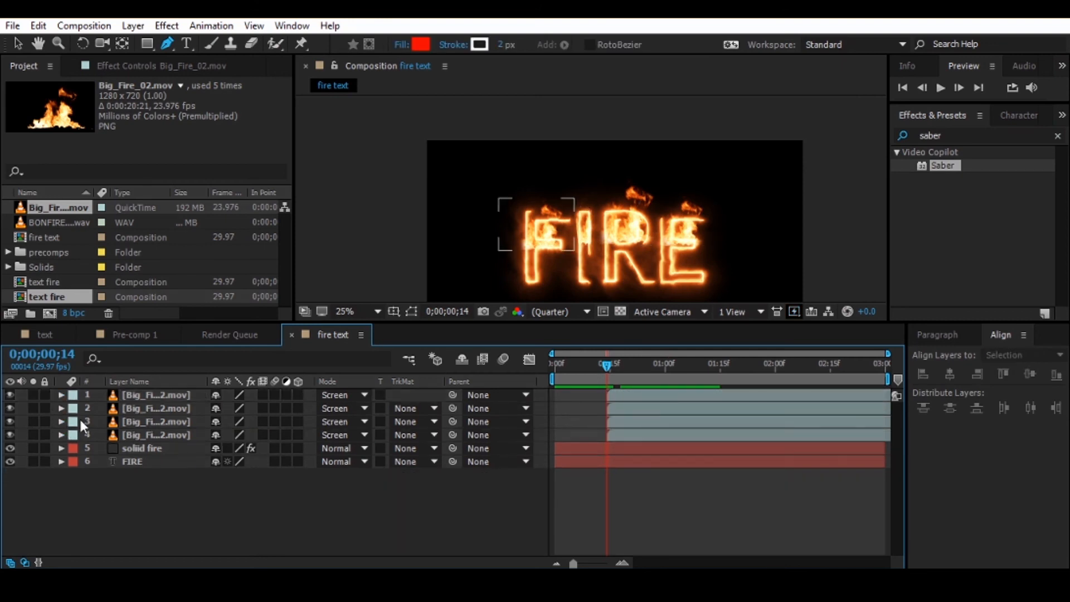
{"action": "left_click", "coordinate": [155, 394]}
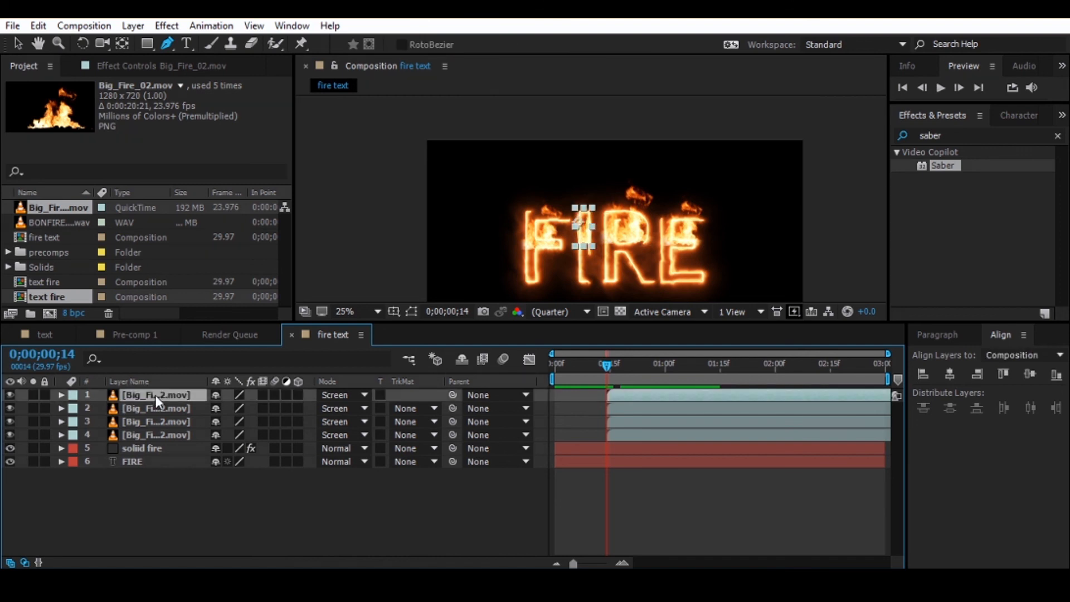
{"action": "left_click", "coordinate": [155, 436], "text": "shift"}
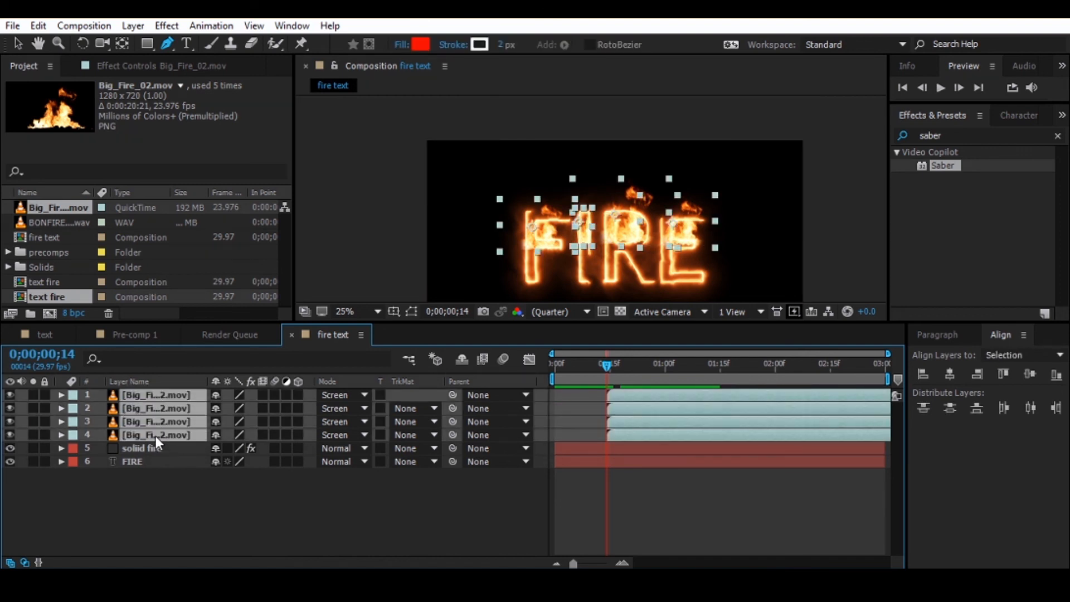
{"action": "key", "text": "t"}
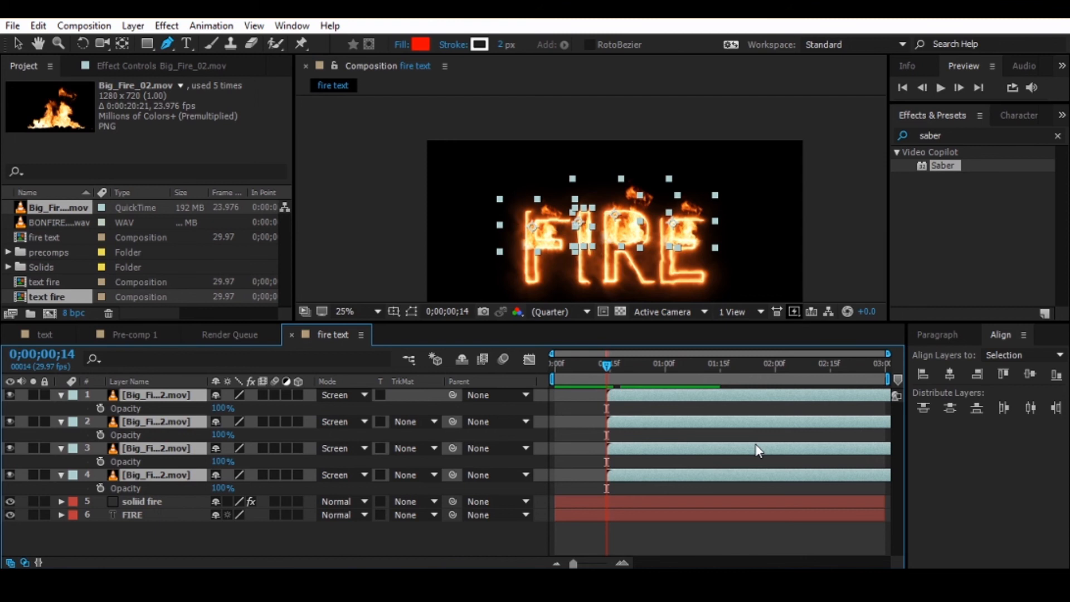
{"action": "left_click", "coordinate": [101, 408]}
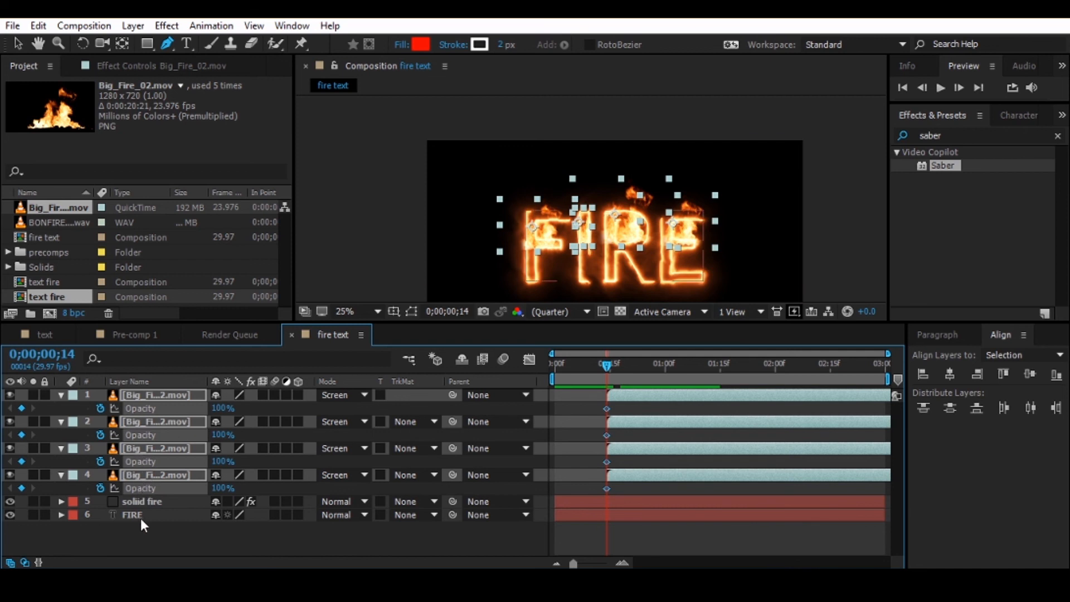
{"action": "left_click", "coordinate": [222, 408]}
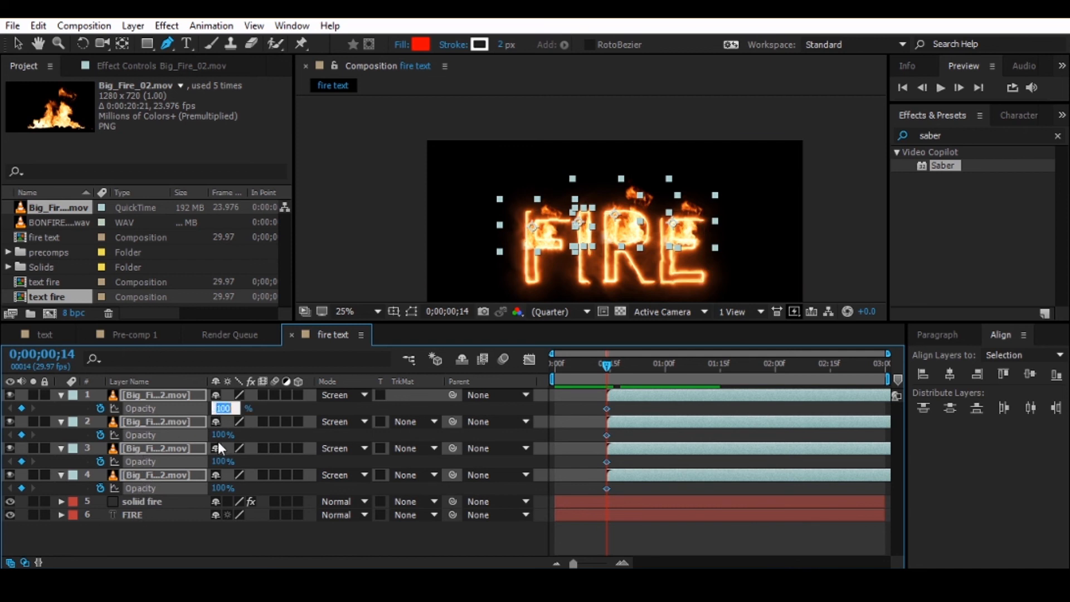
{"action": "type", "text": "0"}
{"action": "key", "text": "Return"}
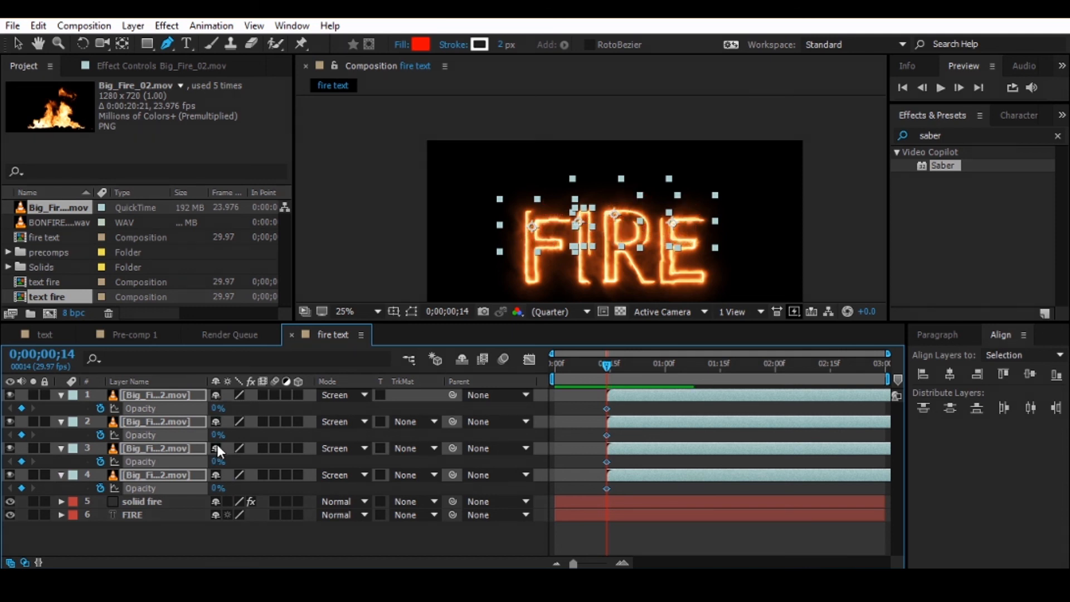
- Add 100% Opacity keyframes at 0;00;01;03 to the four Big_Fire_02.mov layers
{"action": "left_click_drag", "start_coordinate": [605, 366], "coordinate": [675, 390]}
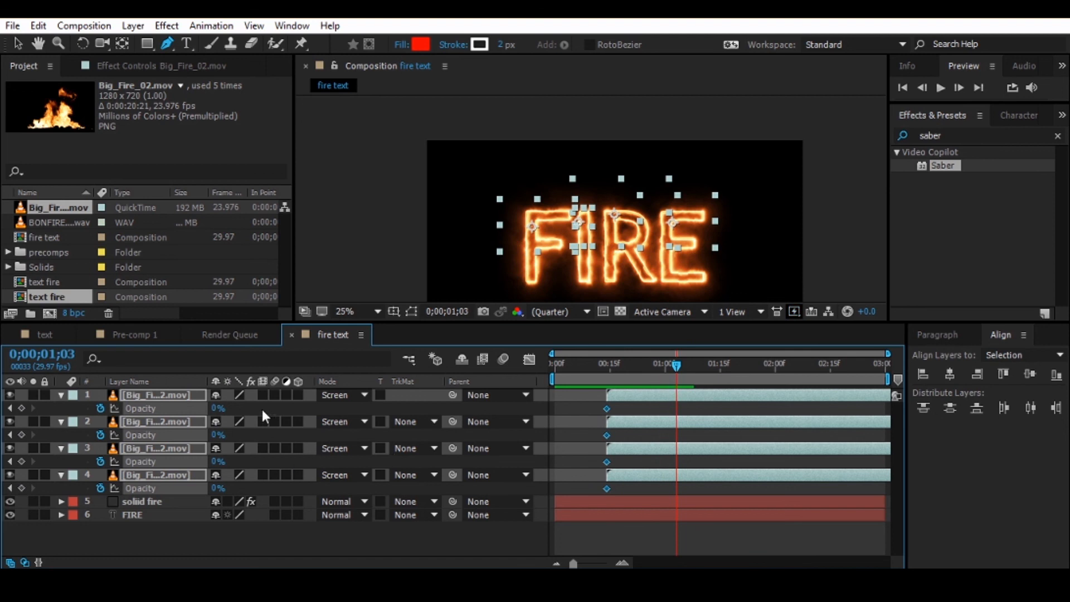
{"action": "left_click", "coordinate": [217, 409]}
{"action": "type", "text": "100"}
{"action": "key", "text": "Return"}
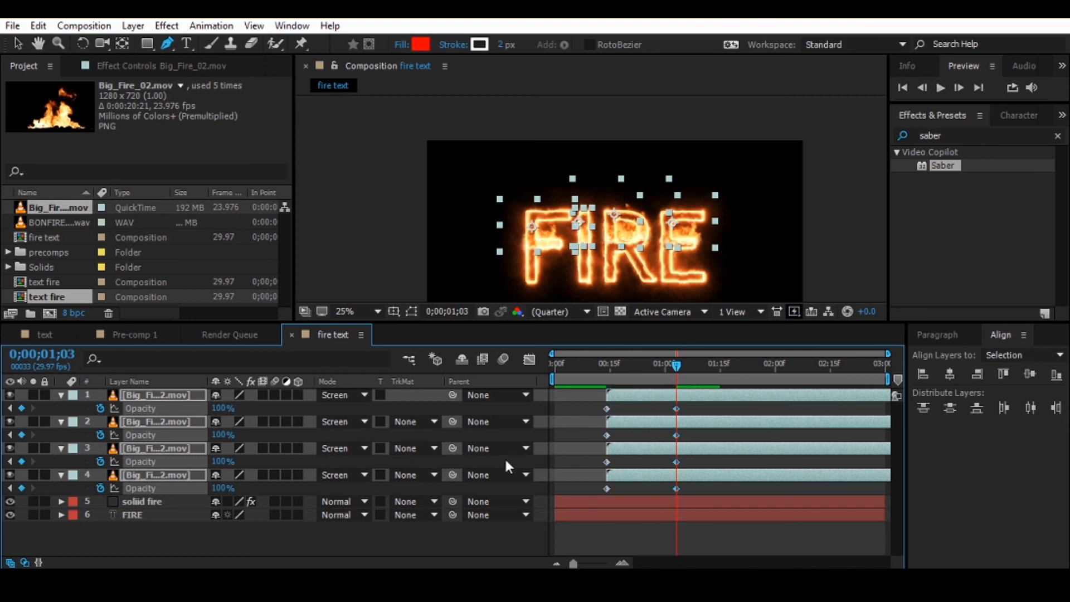
- Collapse the four fire layers' properties and preview the composition from the first frame to check the flames' fade-in
{"action": "left_click_drag", "start_coordinate": [680, 367], "coordinate": [512, 375]}
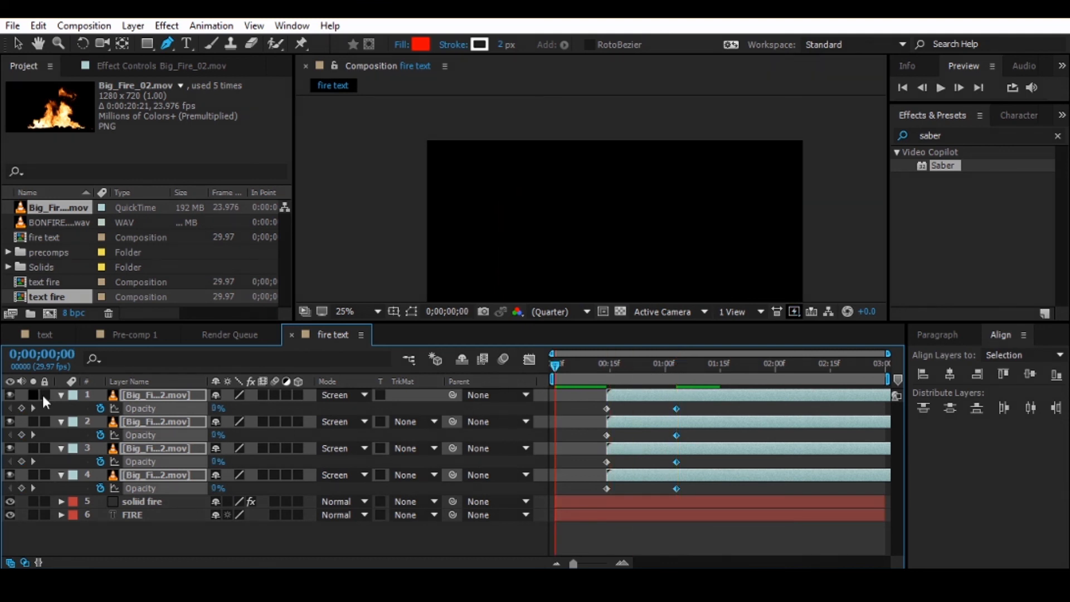
{"action": "key", "text": "F2"}
{"action": "left_click", "coordinate": [61, 395]}
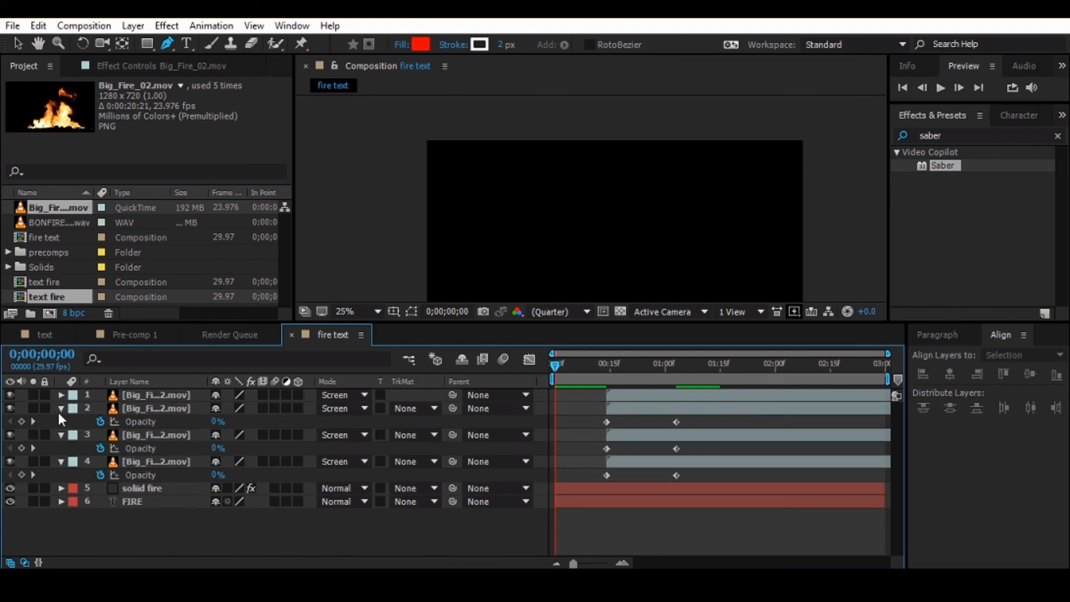
{"action": "left_click", "coordinate": [60, 409]}
{"action": "left_click", "coordinate": [60, 422]}
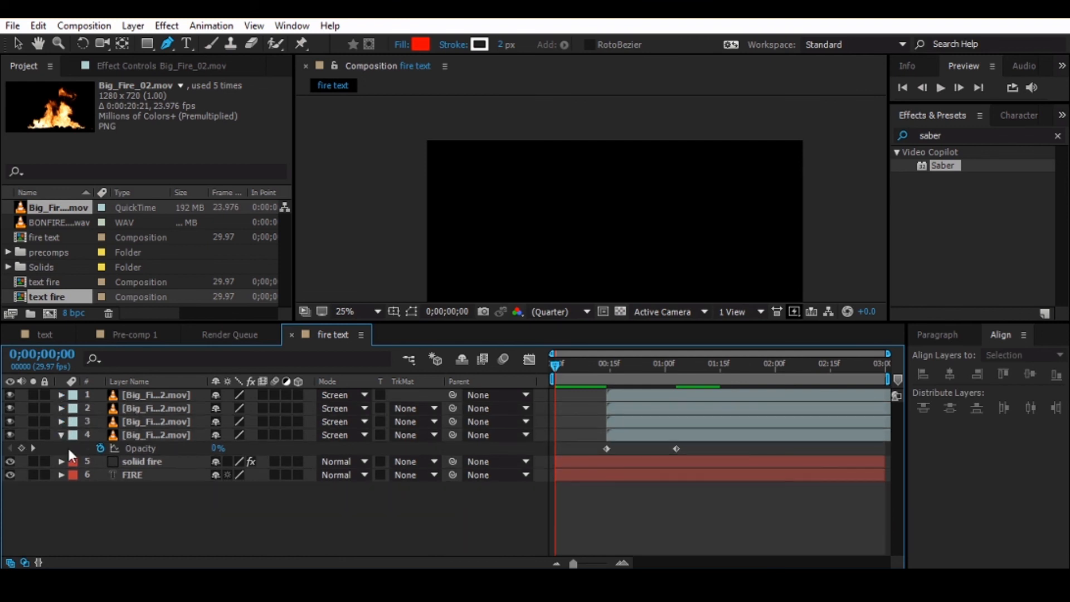
{"action": "left_click", "coordinate": [61, 434]}
{"action": "key", "text": "space"}
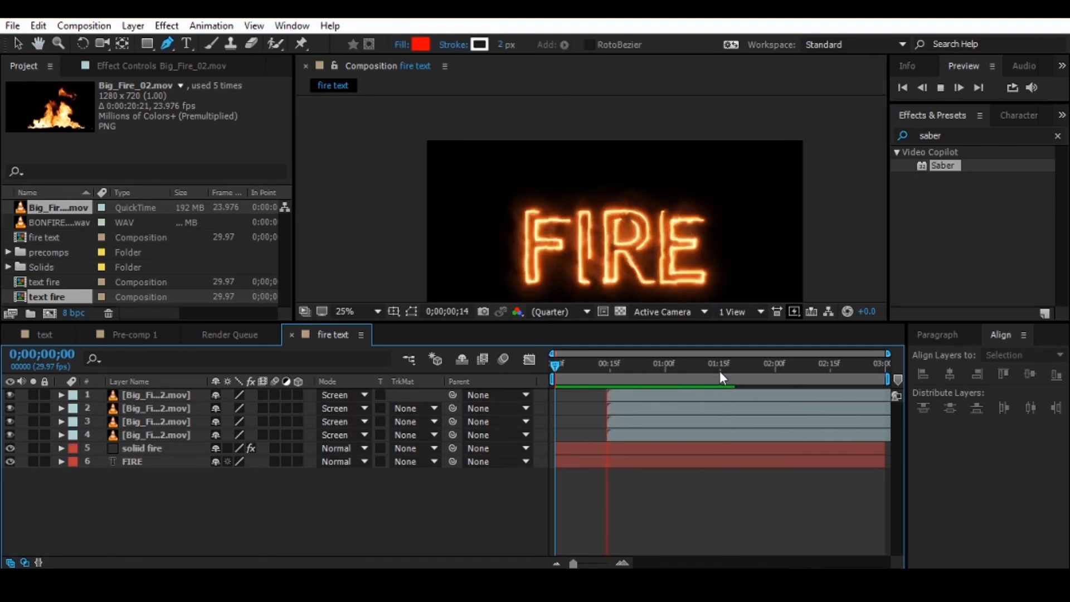
{"action": "key", "text": "space"}
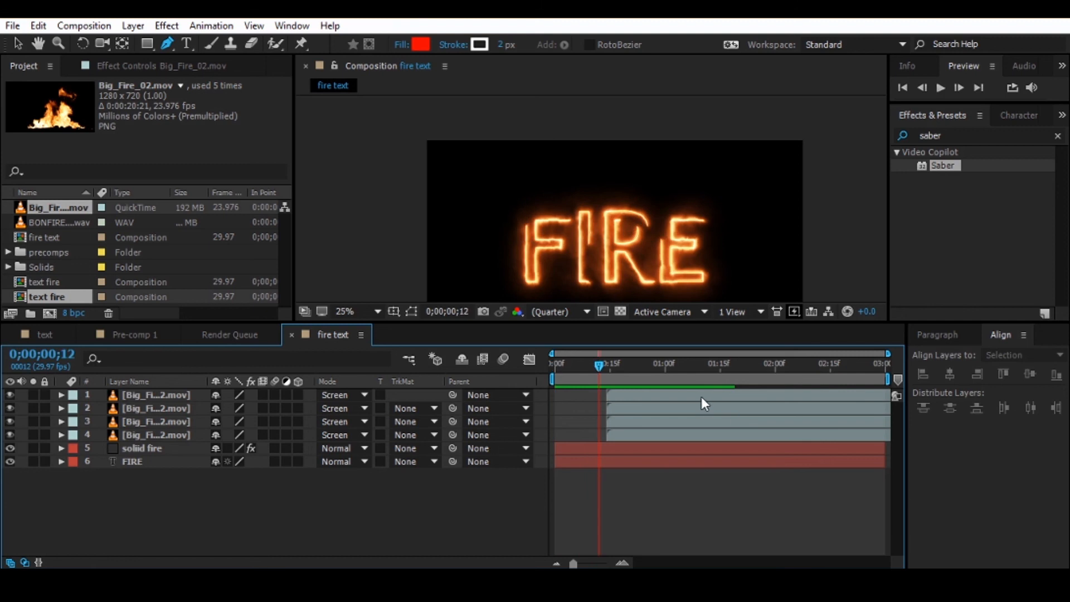
- Add the BONFIRE_LIGHT.wav audio to the fire text composition as the lowest layer, beneath FIRE, starting at the first frame
{"action": "left_click_drag", "start_coordinate": [601, 363], "coordinate": [396, 387]}
{"action": "left_click_drag", "start_coordinate": [58, 221], "coordinate": [458, 492]}
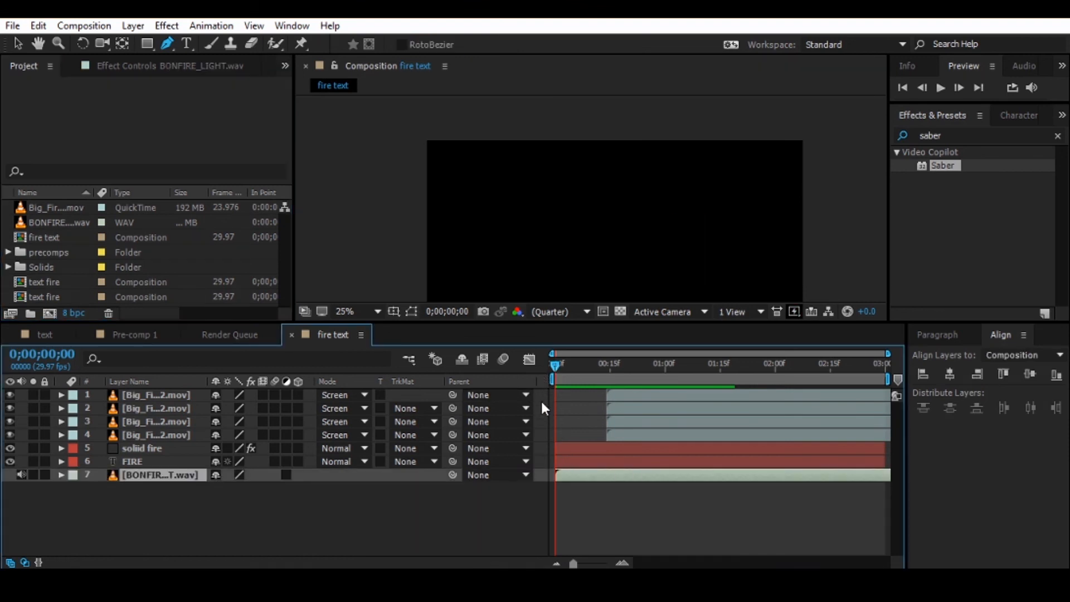
- Preview the composition with the bonfire sound from the first frame, from 0;00;01;21, and again from the first frame
{"action": "key", "text": "space"}
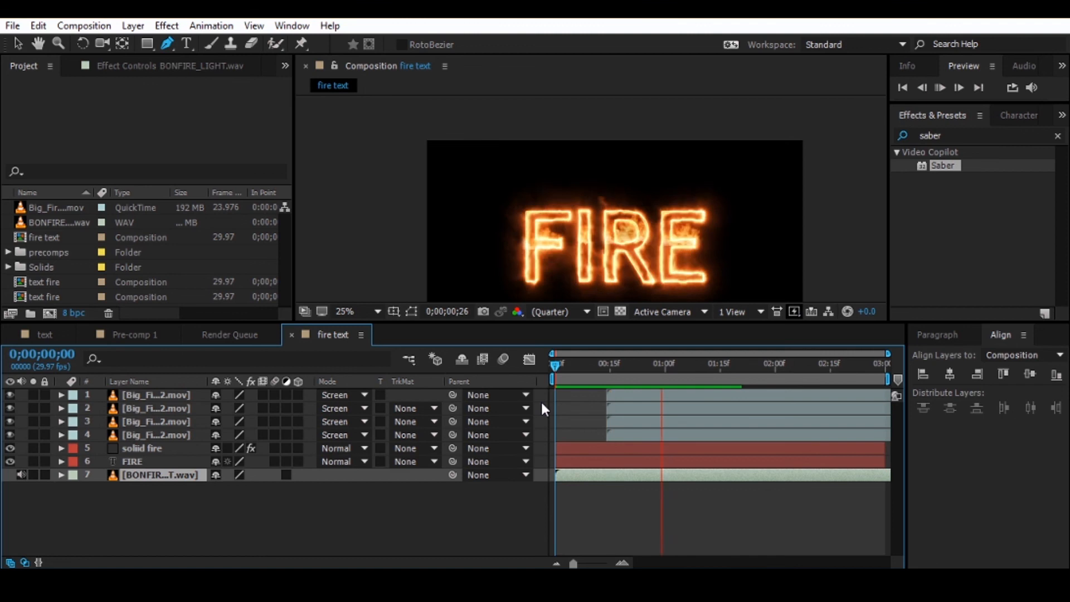
{"action": "key", "text": "h"}
{"action": "left_click_drag", "start_coordinate": [638, 261], "coordinate": [620, 233]}
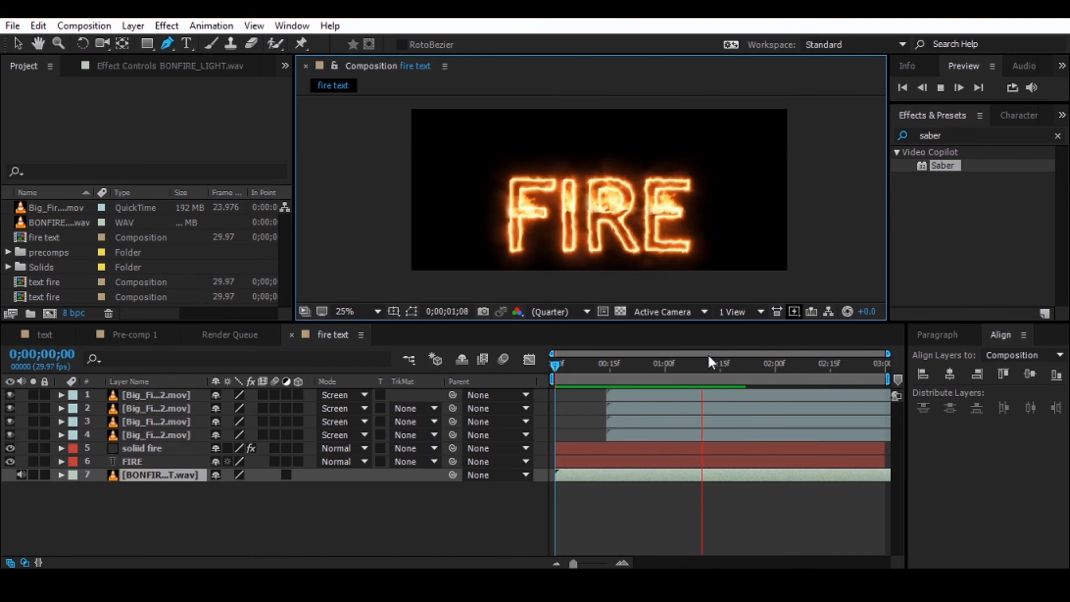
{"action": "left_click", "coordinate": [741, 365]}
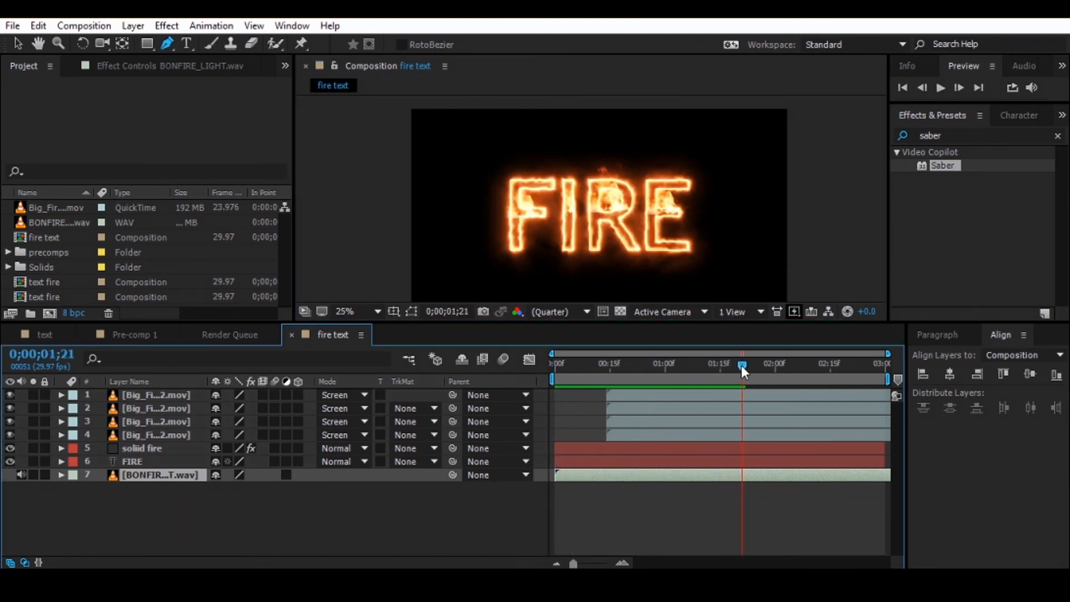
{"action": "key", "text": "space"}
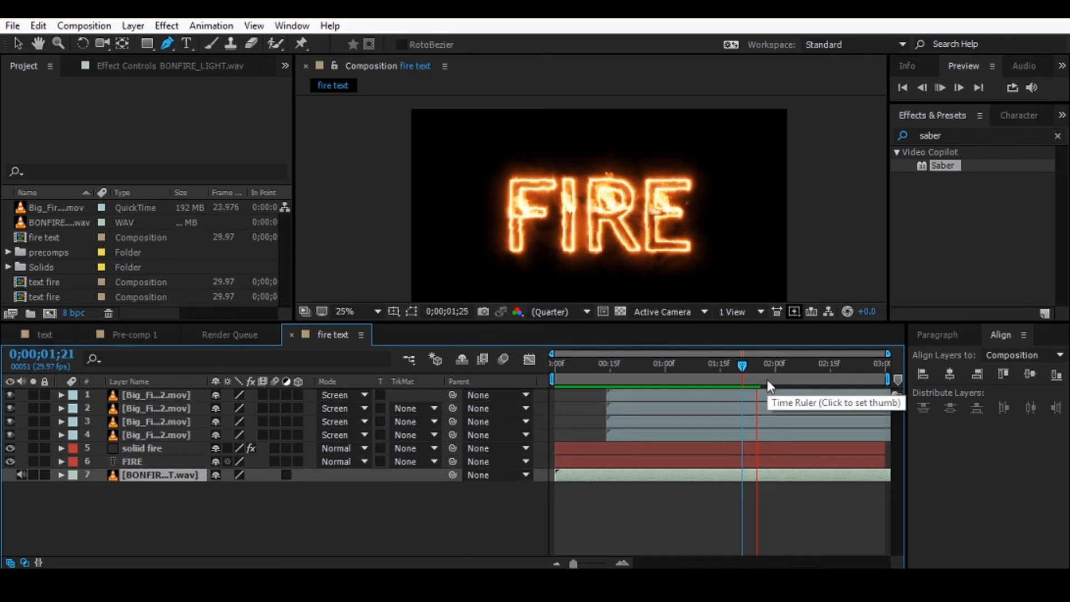
{"action": "left_click_drag", "start_coordinate": [743, 365], "coordinate": [415, 368]}
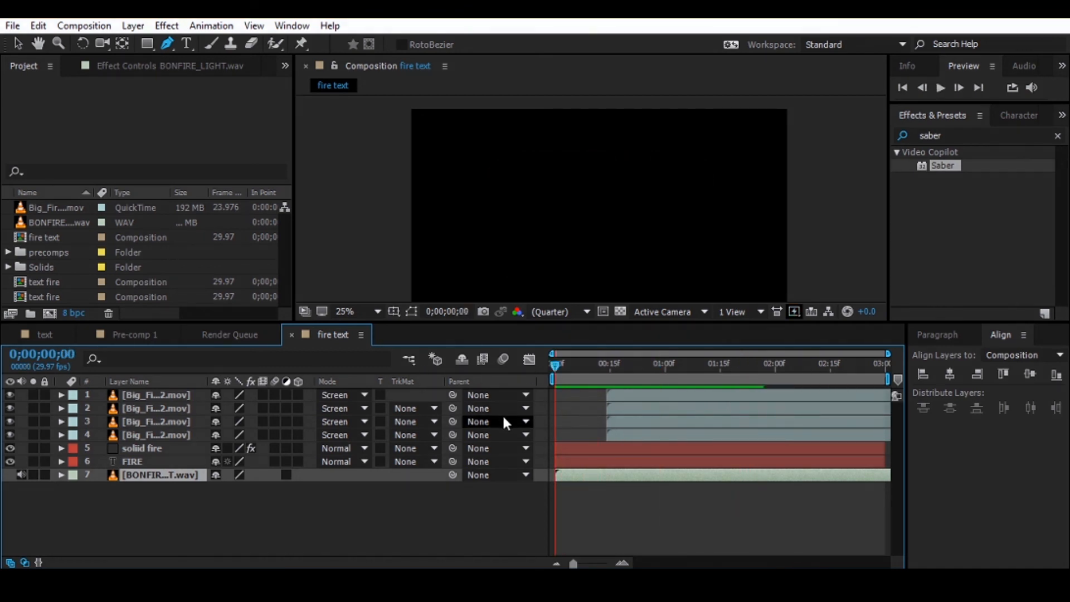
{"action": "key", "text": "space"}
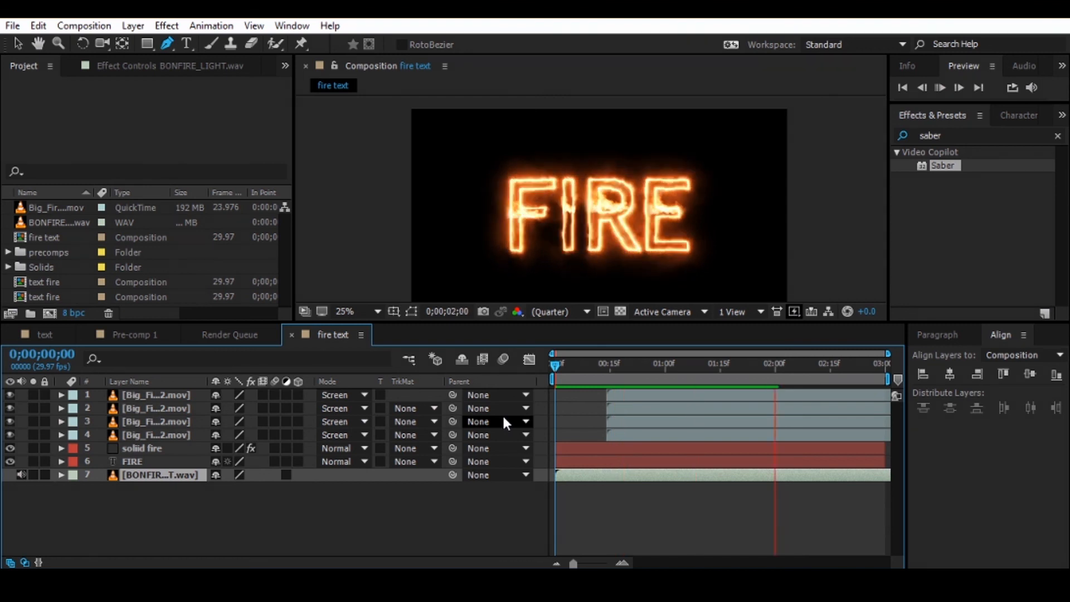
{"action": "key", "text": "space"}
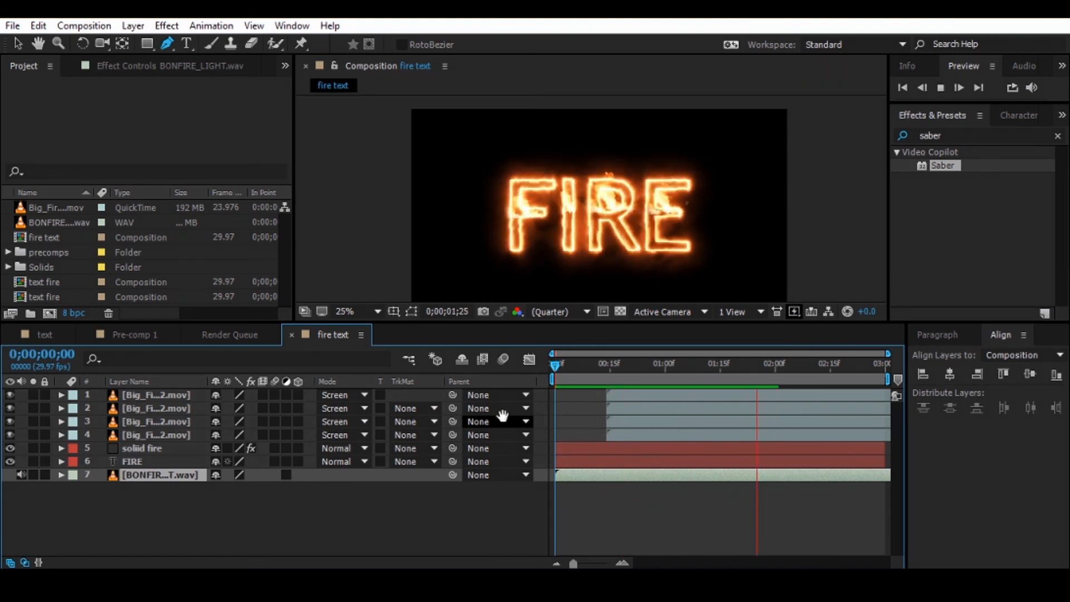